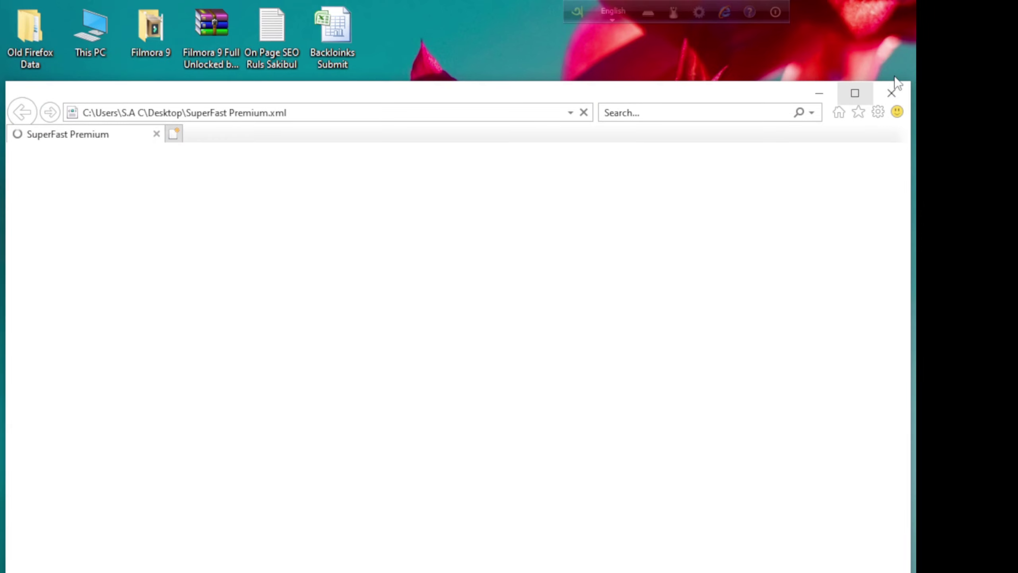
- Open SuperFast Premium.xml from the desktop in Notepad++ instead of the browser and copy all of its template code
left_click(892, 92)
right_click(319, 109)
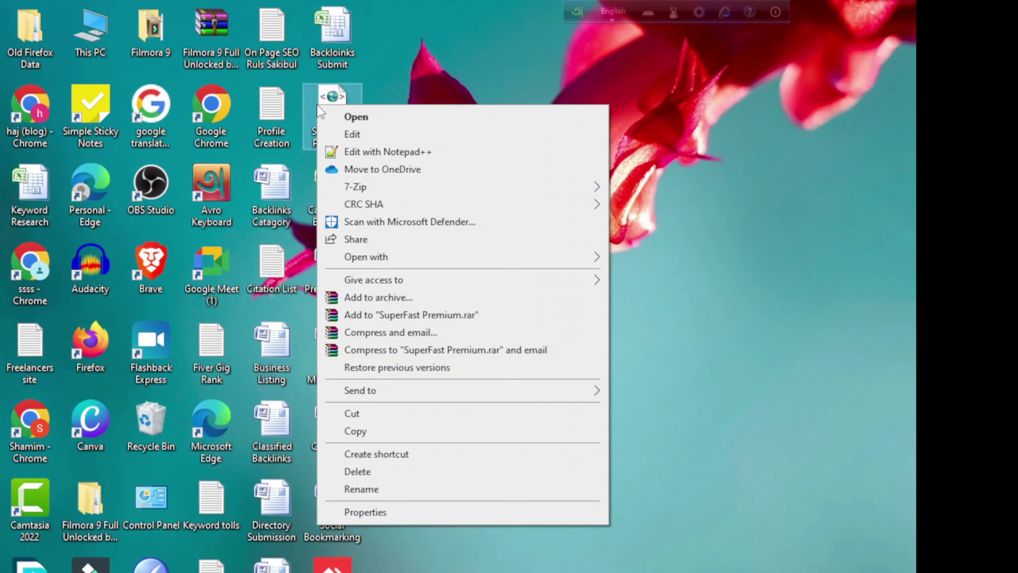
left_click(379, 156)
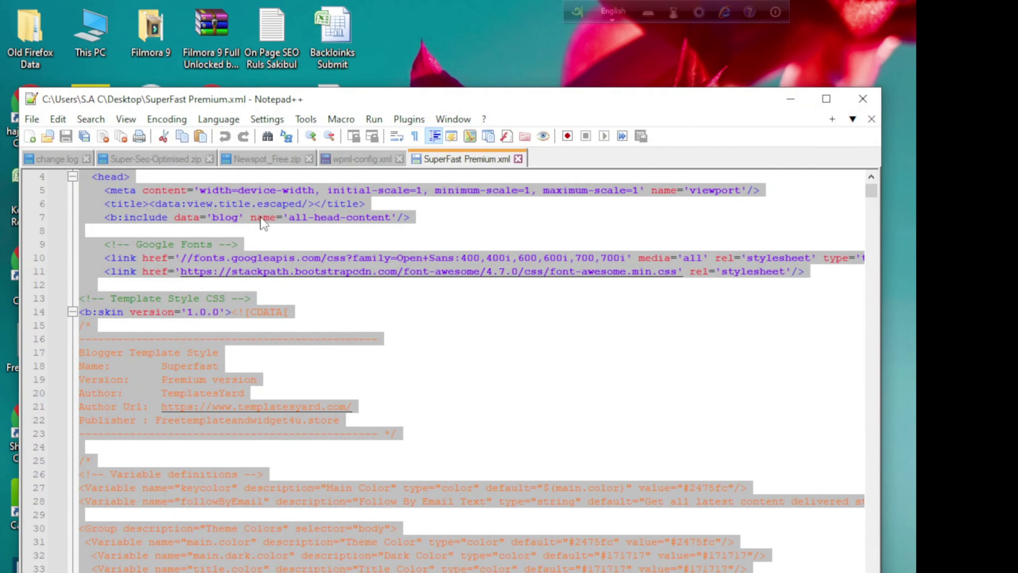
right_click(243, 203)
left_click(284, 237)
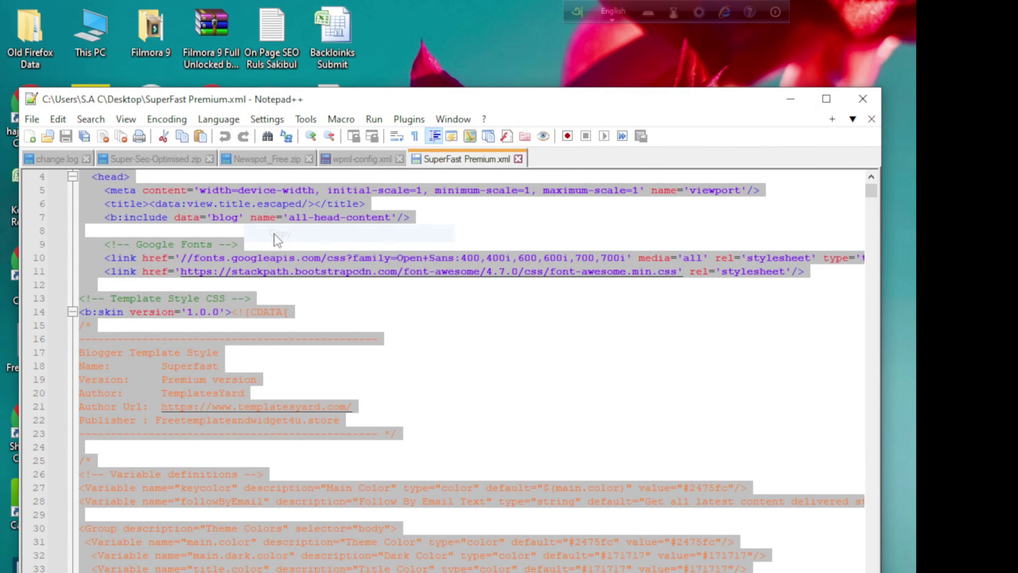
left_click(793, 109)
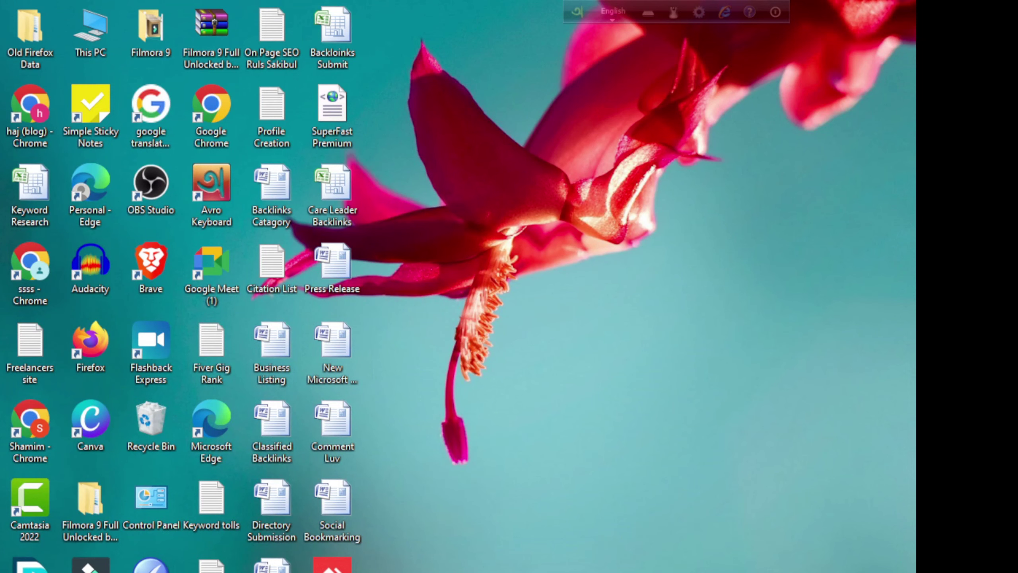
- Switch to Blogger in Chrome and open the Best Food blog's theme for HTML editing
key("alt+Tab")
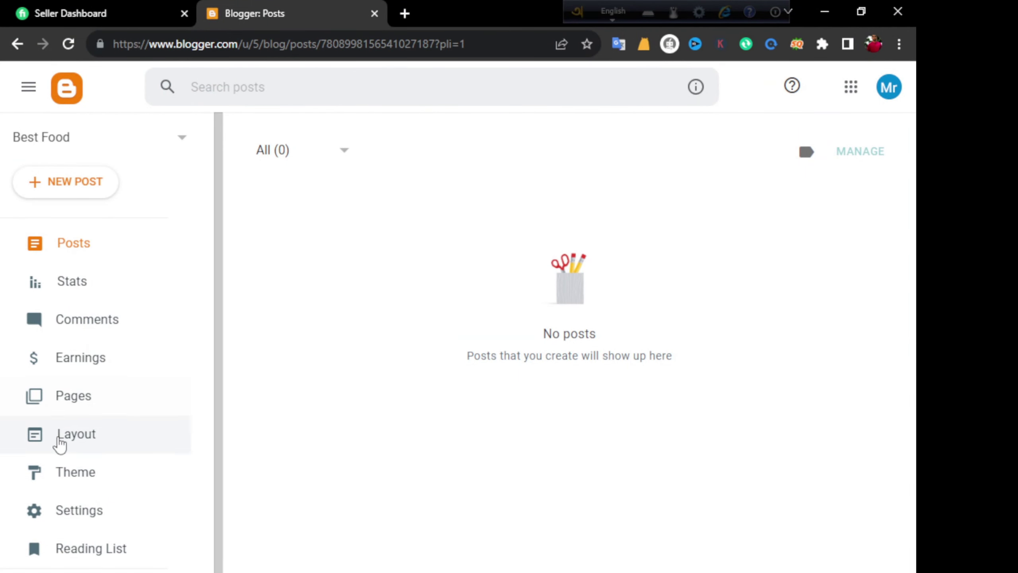
left_click(71, 477)
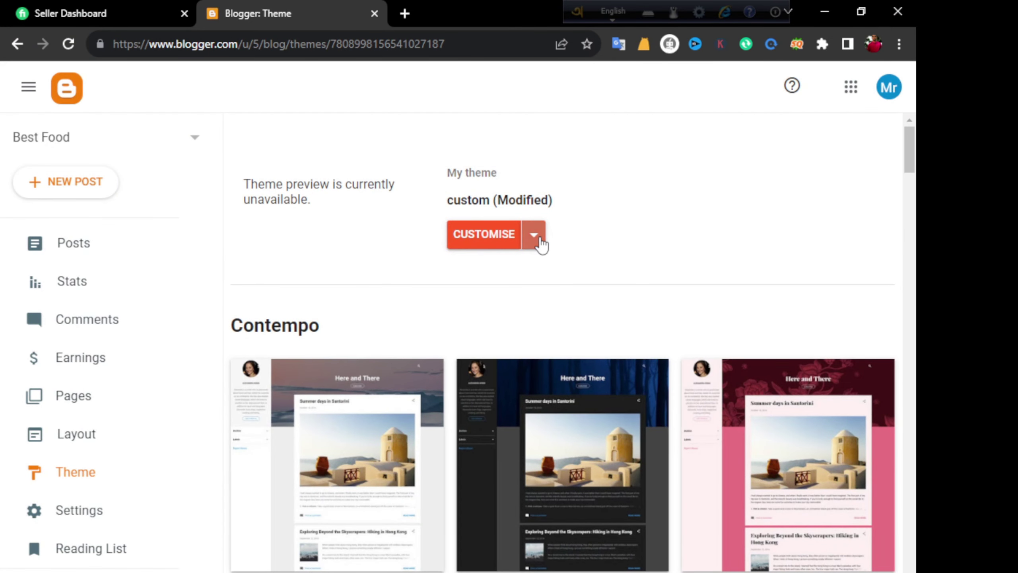
left_click(535, 237)
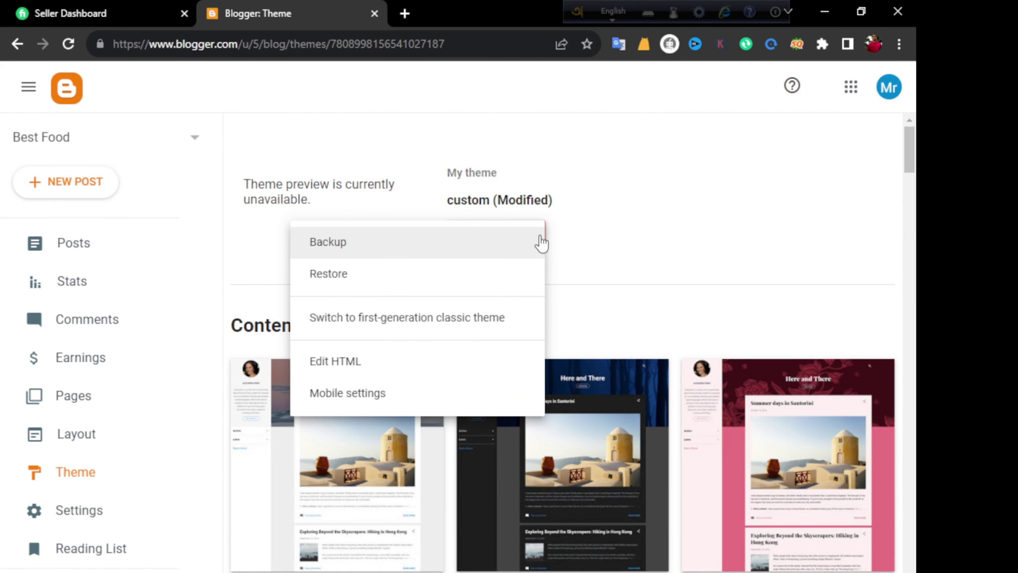
left_click(338, 363)
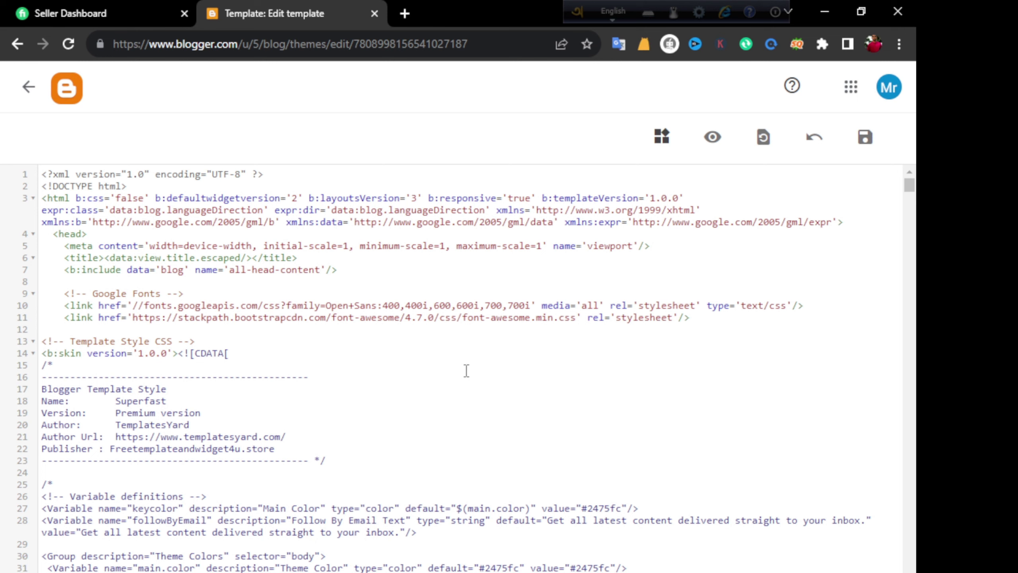
- Replace the theme's entire HTML with the copied SuperFast template code and save the theme
scroll(357, 421, "down", 10)
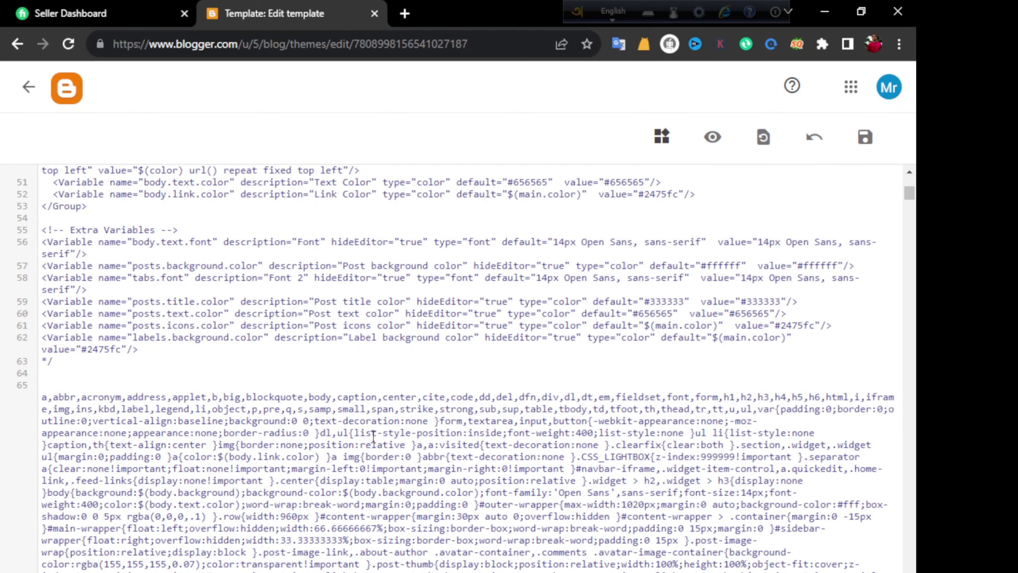
key("ctrl+a")
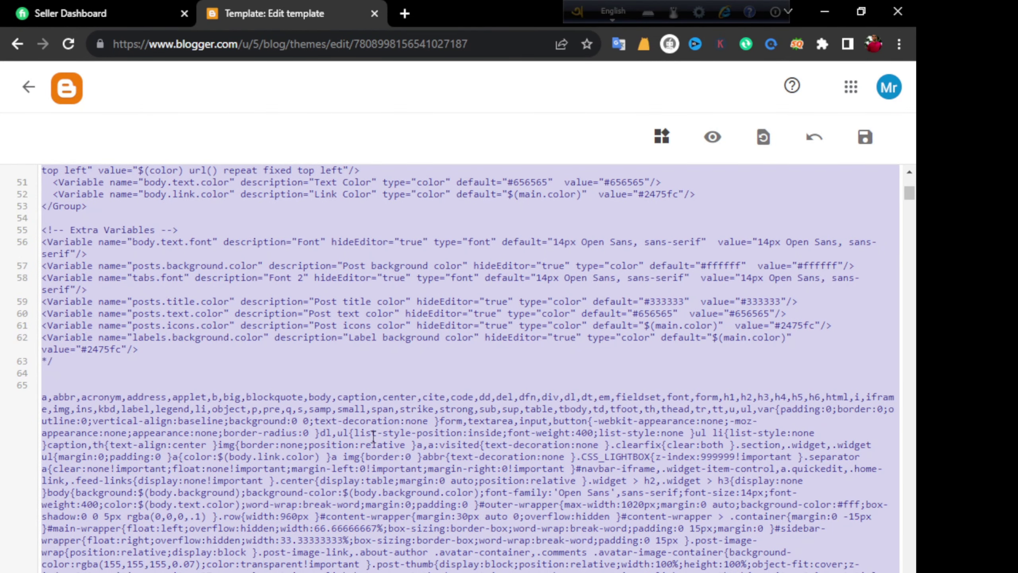
key("BackSpace")
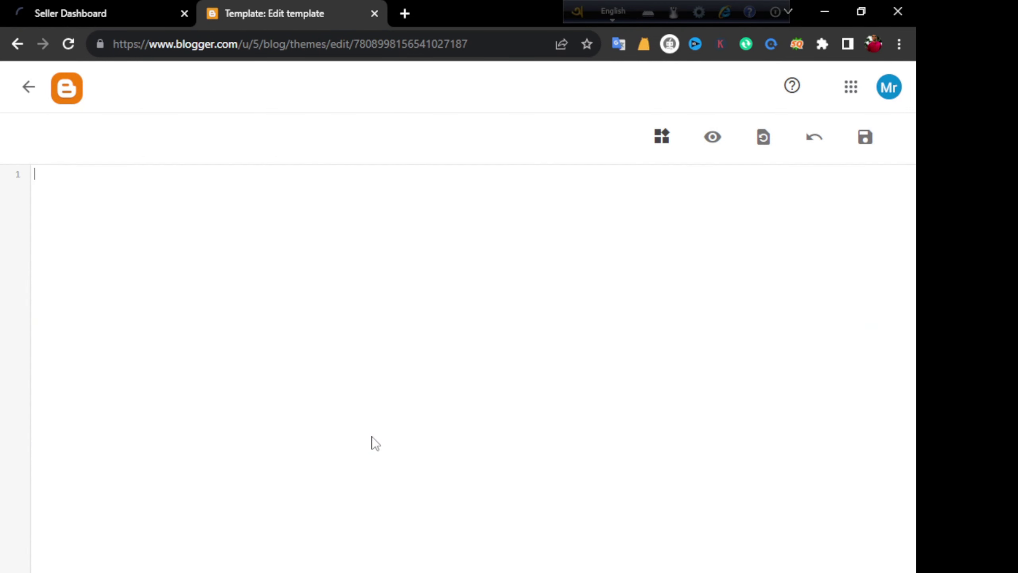
right_click(254, 233)
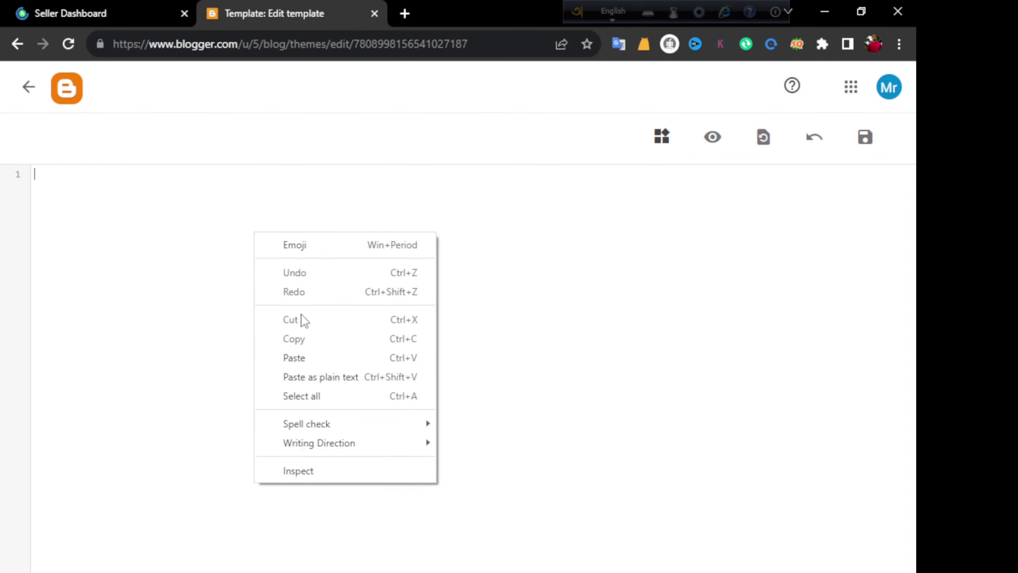
left_click(312, 357)
scroll(332, 325, "up", 20)
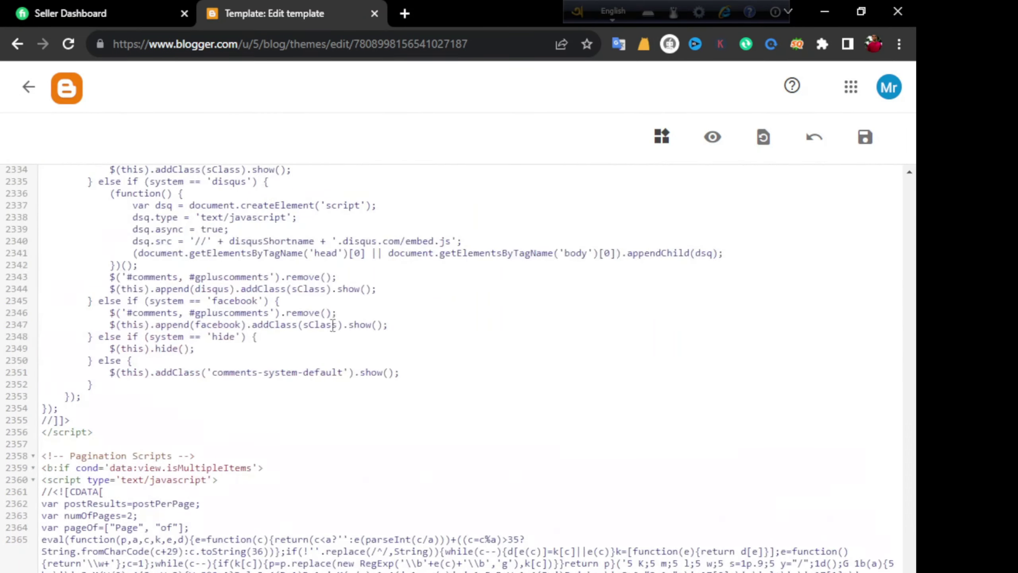
scroll(304, 330, "up", 10)
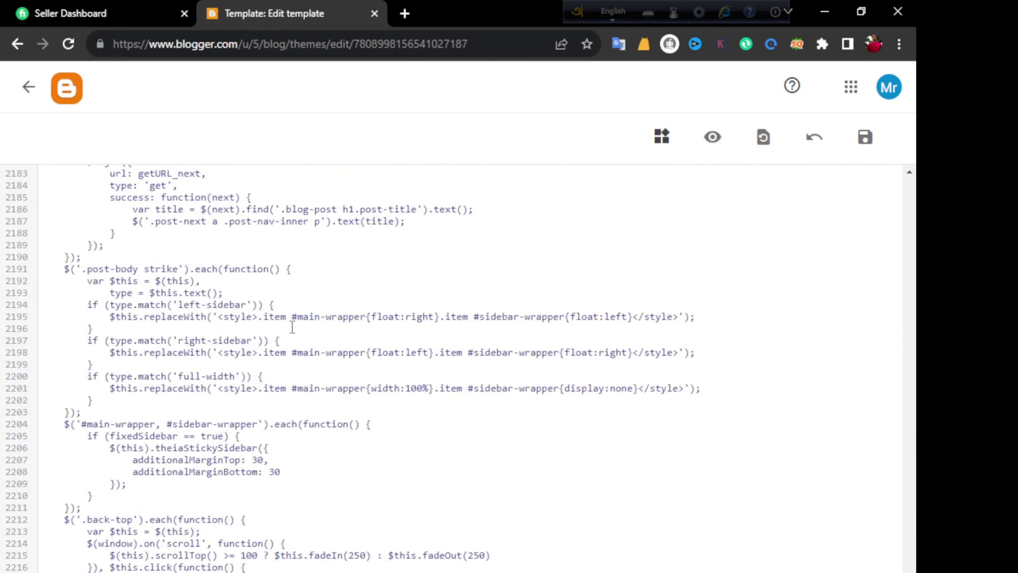
left_click(870, 145)
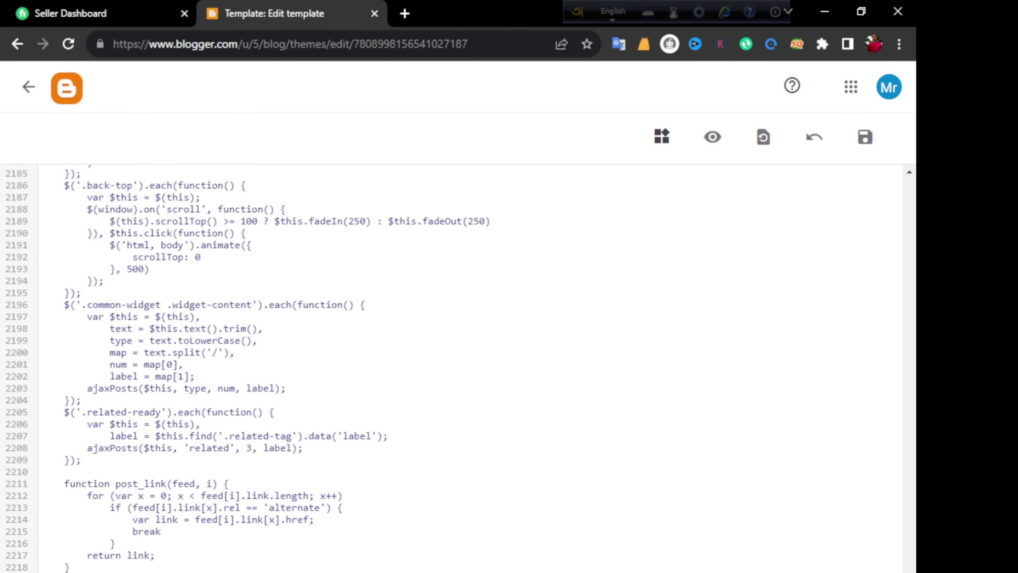
- Return to the Blogger dashboard and view the live blog to check the new theme's logo, menu and sidebar
left_click(67, 99)
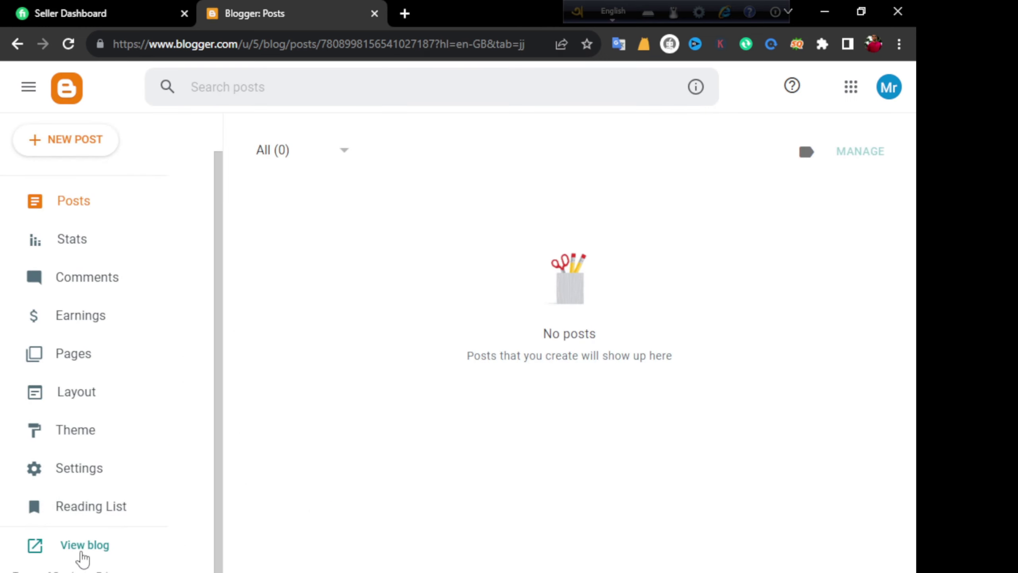
left_click(80, 549)
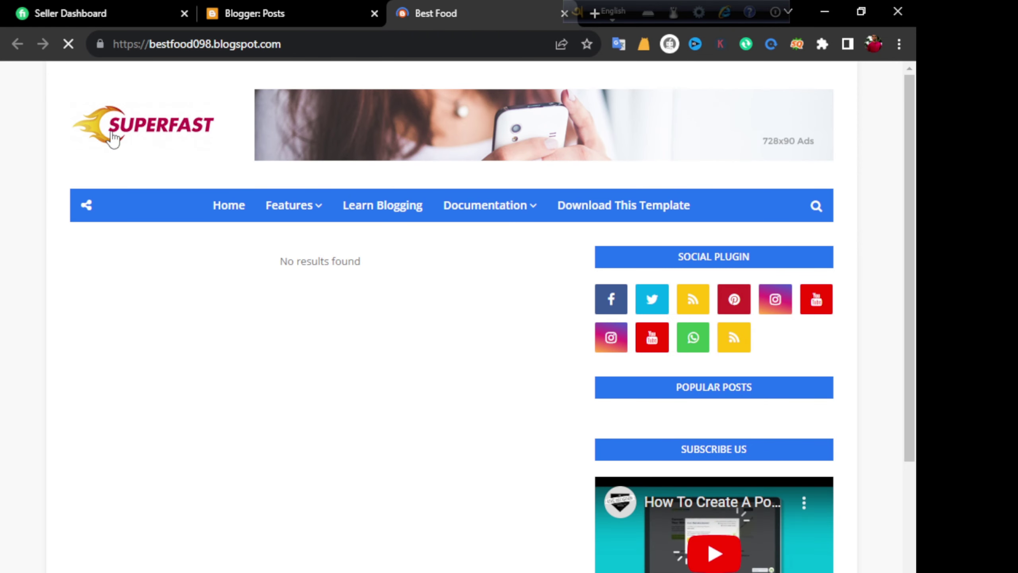
left_click_drag(101, 120, 721, 549)
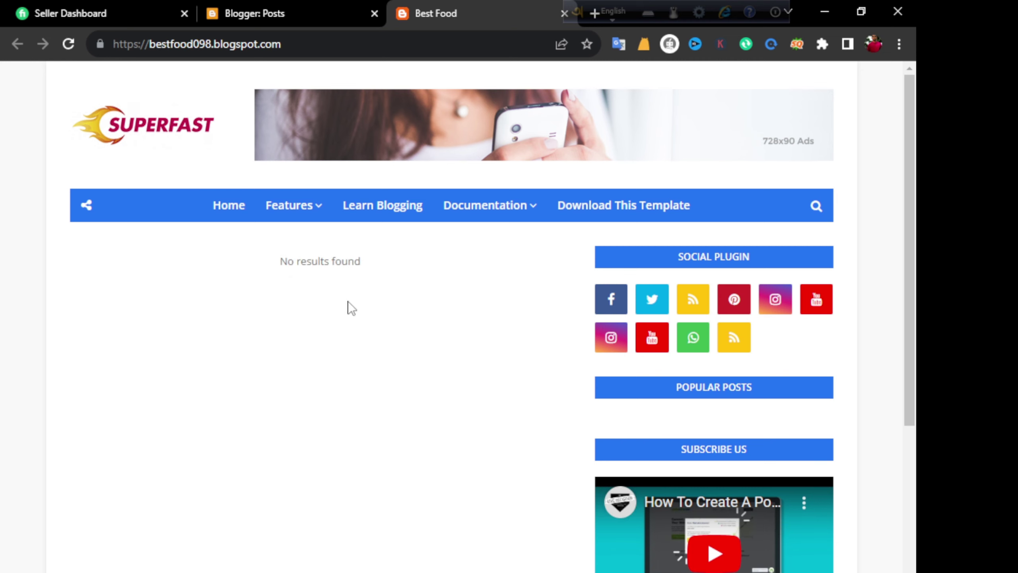
- Return to the Blogger dashboard and open the Header Logo gadget's settings in the blog layout
left_click(281, 5)
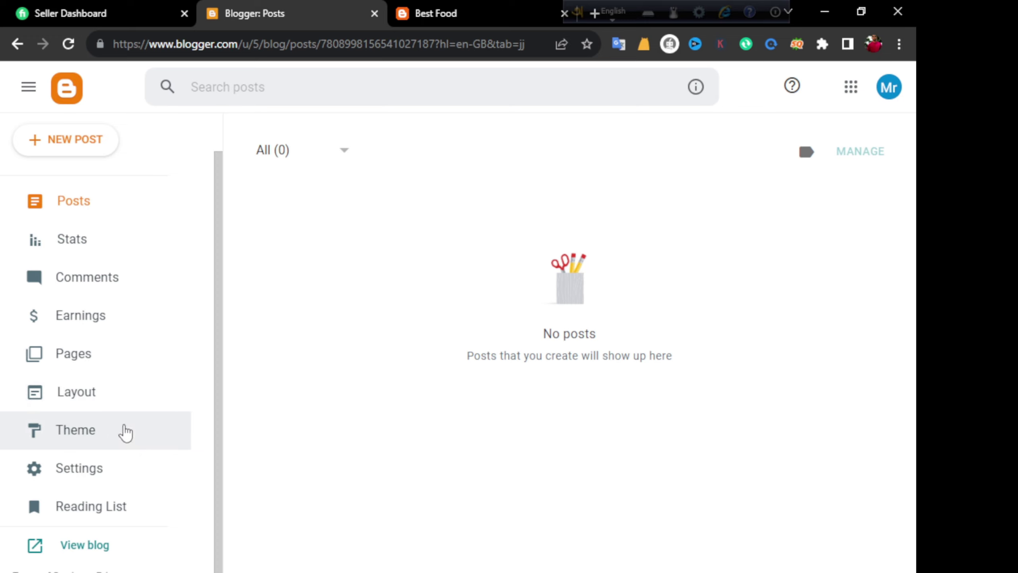
left_click(89, 400)
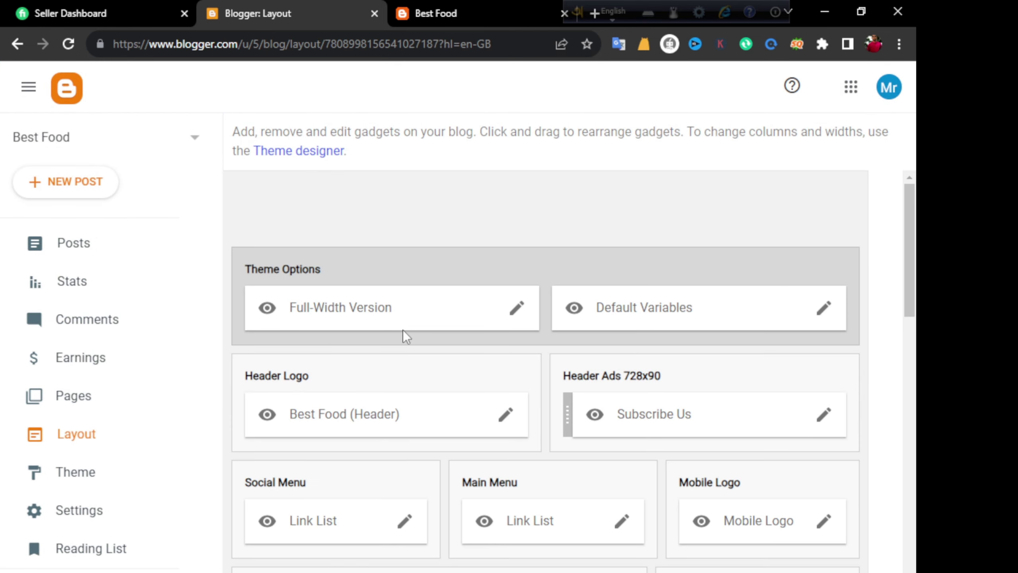
scroll(326, 291, "down", 2)
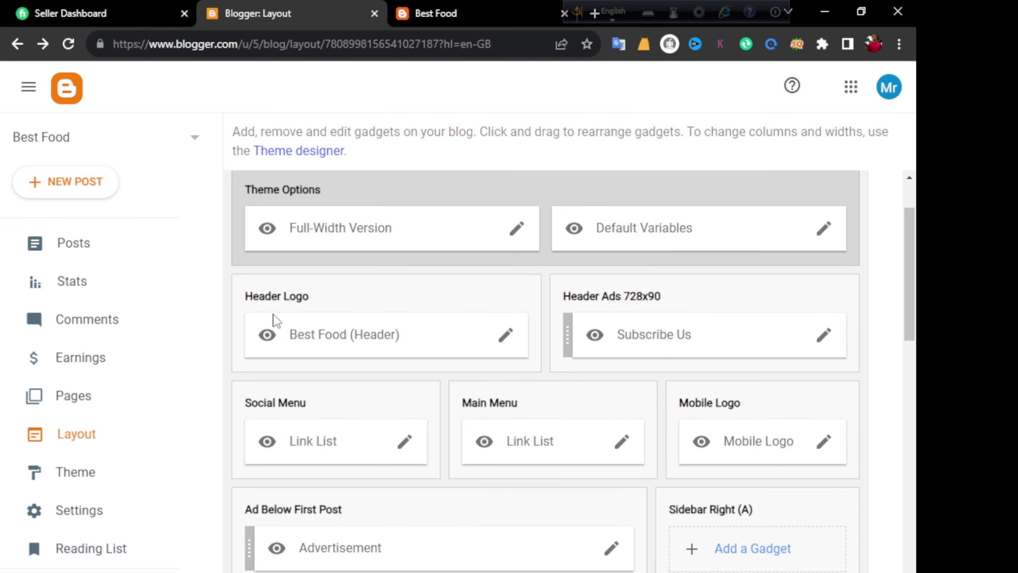
left_click(504, 340)
scroll(417, 428, "down", 2)
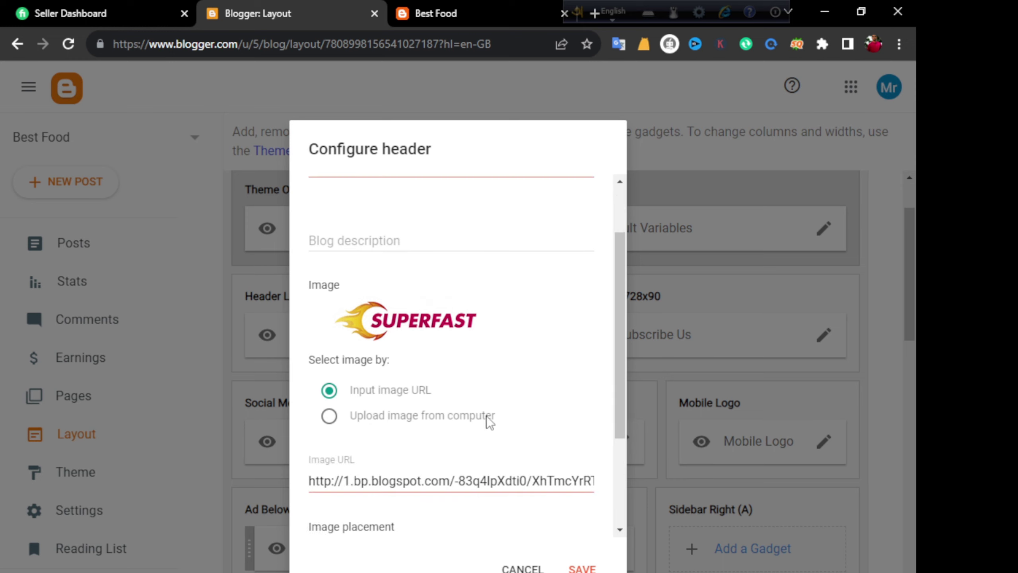
- Upload Add a heading.jpg from the computer's Downloads folder as the header logo image and save the header settings
left_click(329, 416)
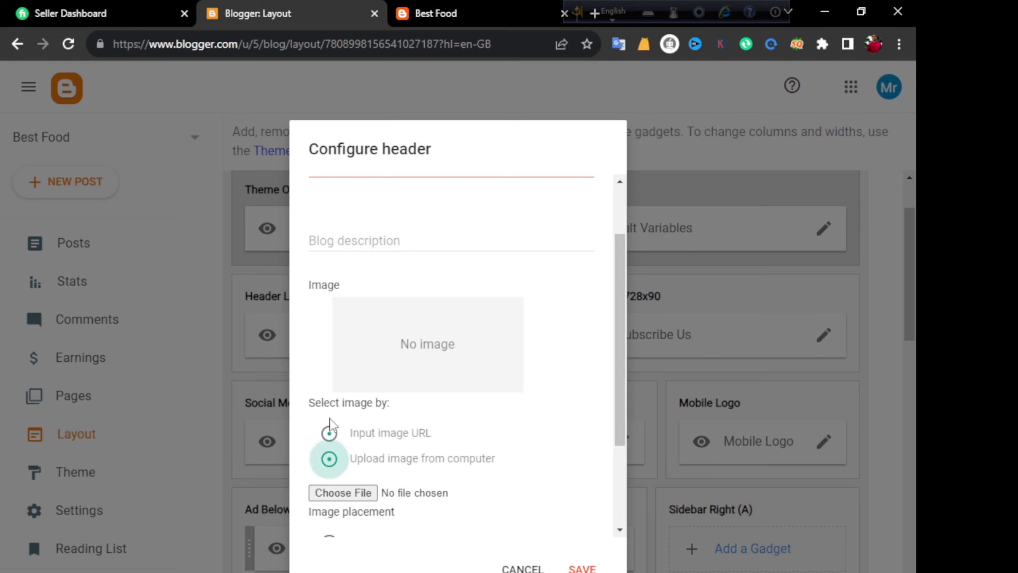
left_click(343, 492)
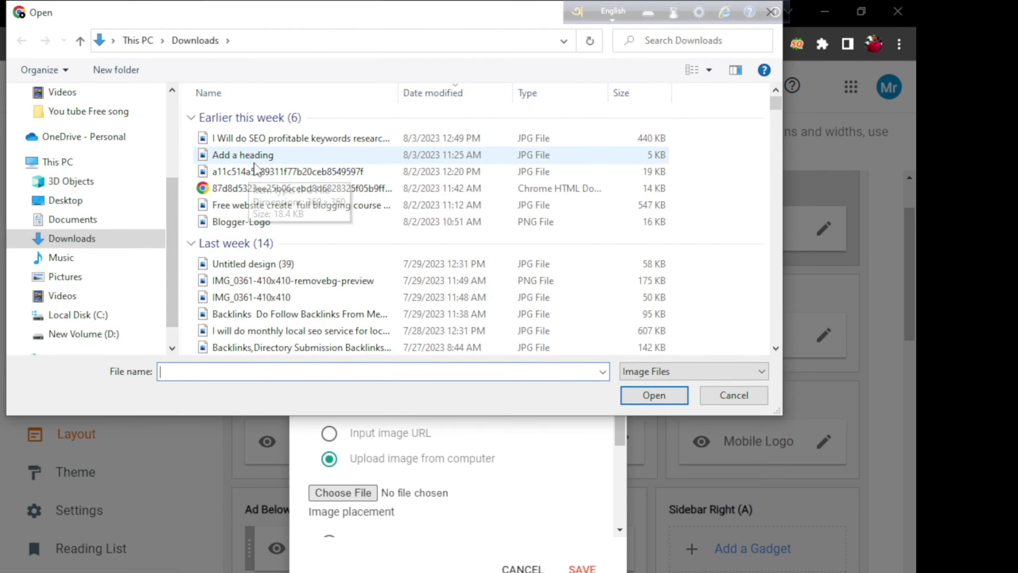
left_click(245, 156)
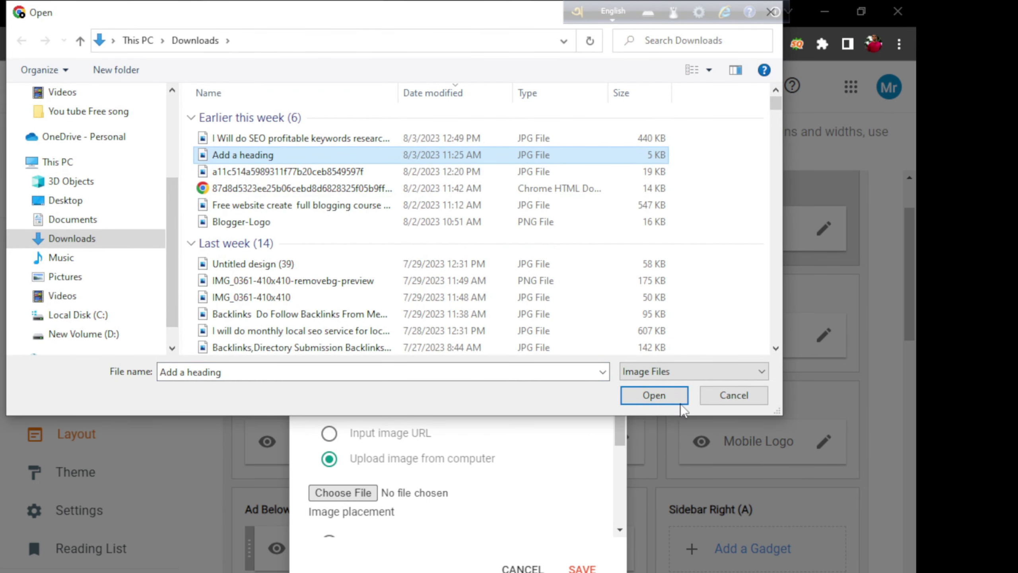
left_click(652, 393)
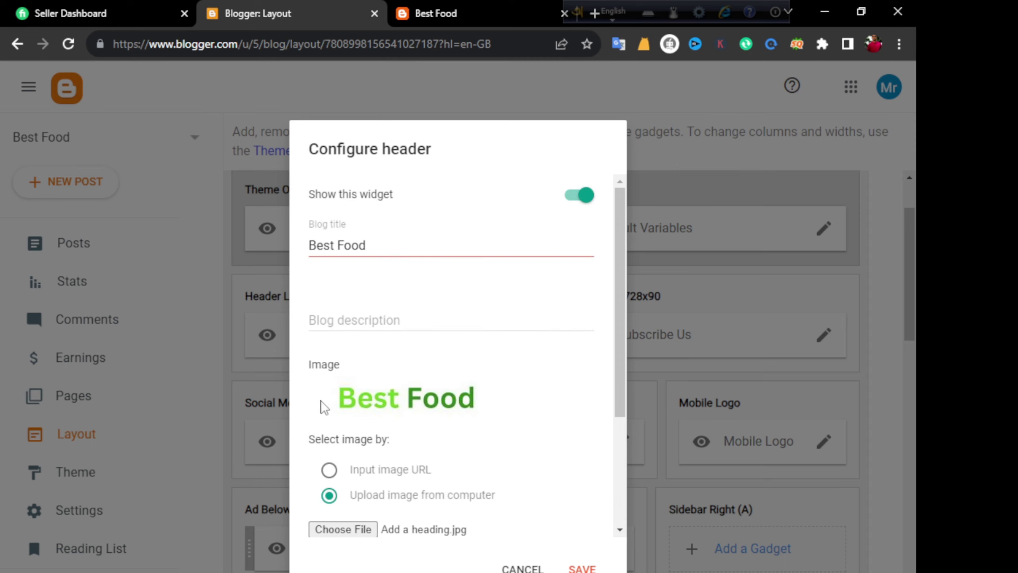
scroll(485, 423, "down", 4)
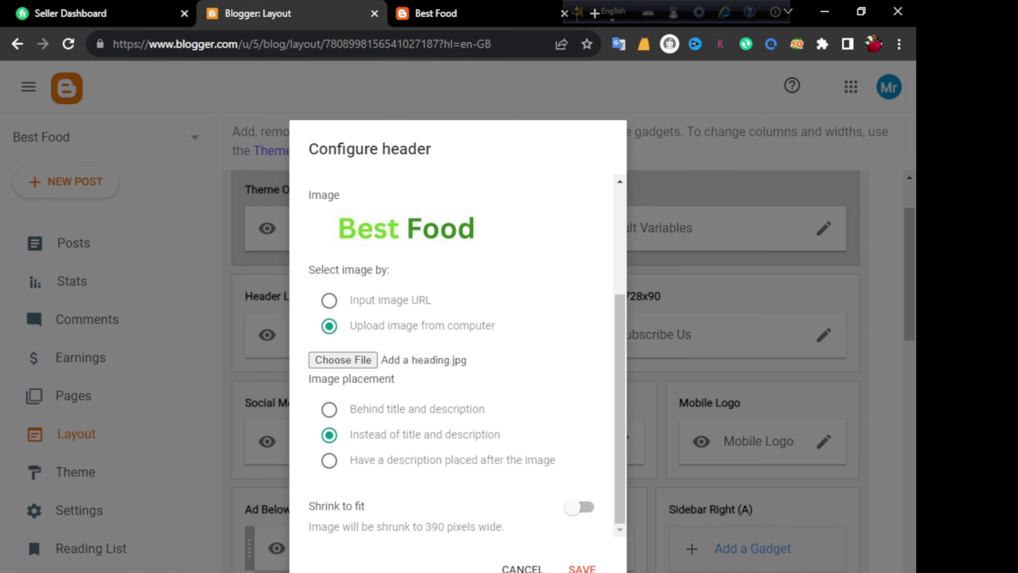
left_click(581, 567)
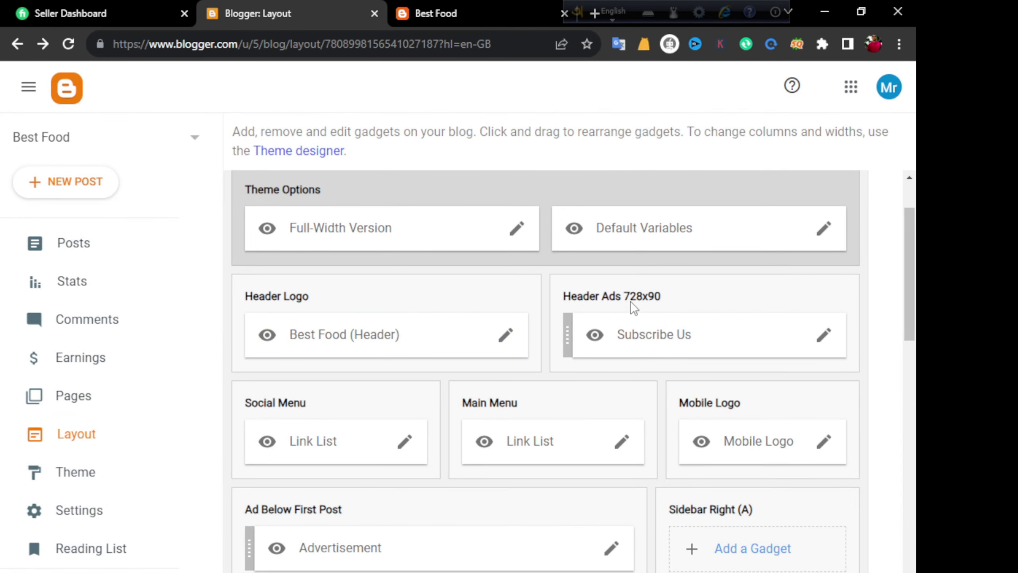
- Upload Add a heading.jpg from the computer's Downloads folder as the Mobile Logo gadget's image and save the gadget
scroll(630, 300, "up", 2)
scroll(790, 491, "down", 2)
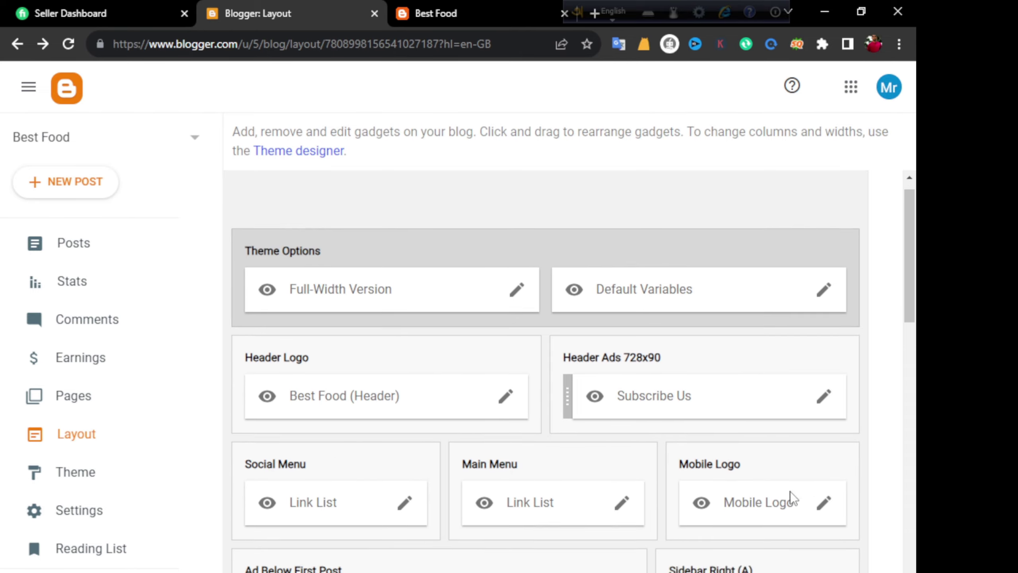
left_click(824, 440)
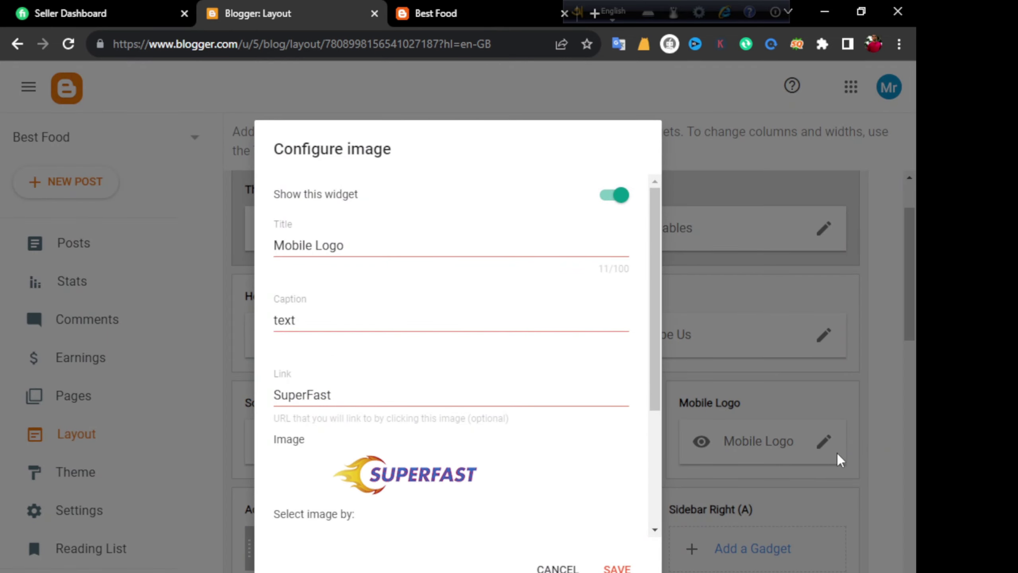
scroll(360, 383, "down", 4)
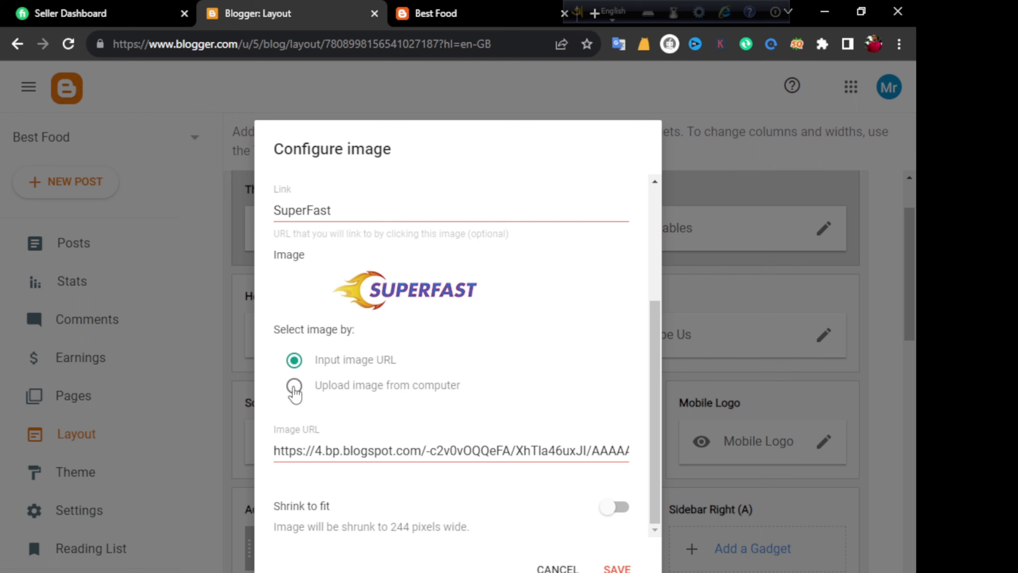
left_click(294, 385)
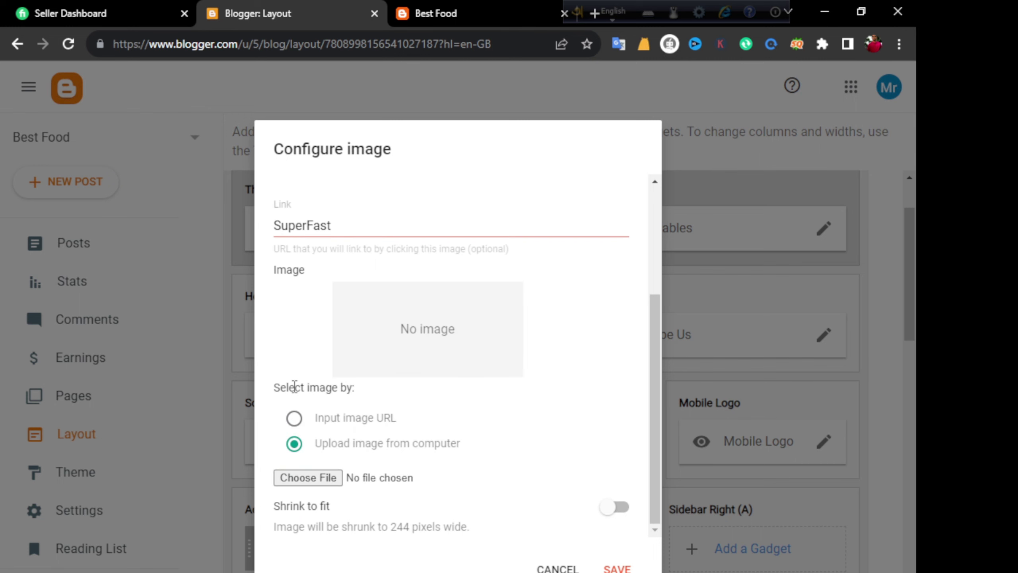
left_click(313, 477)
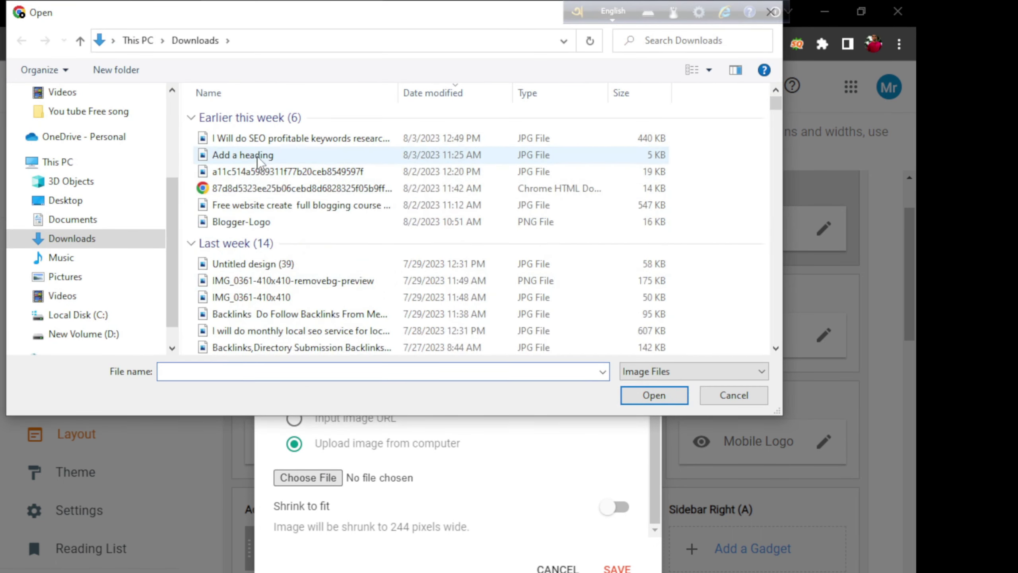
left_click(265, 157)
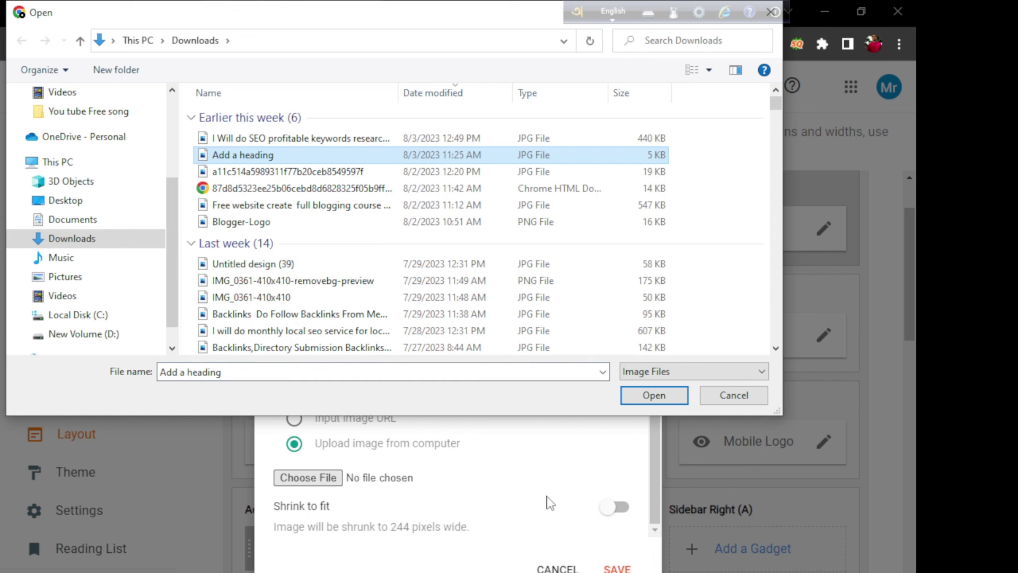
left_click(653, 396)
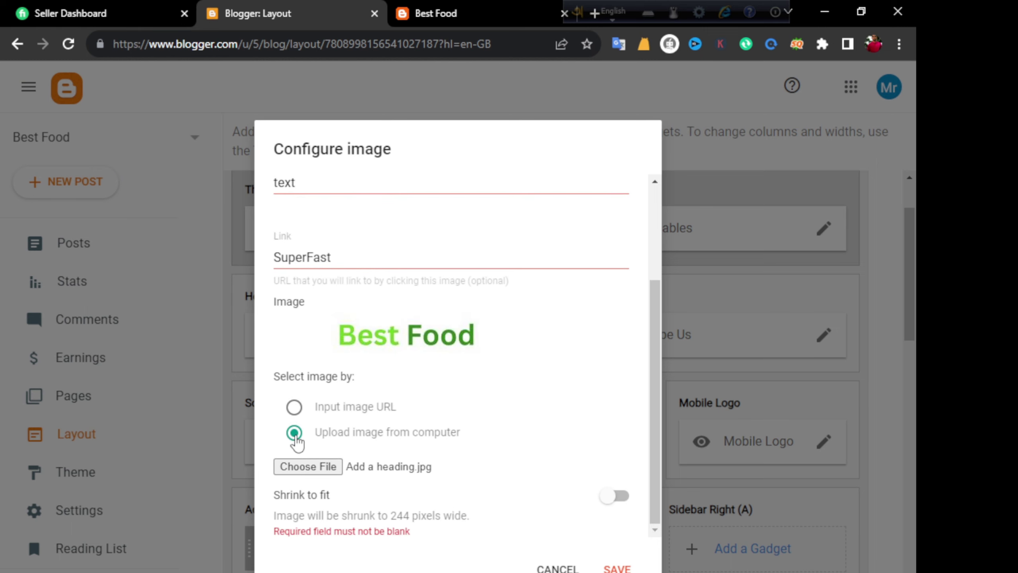
left_click(616, 569)
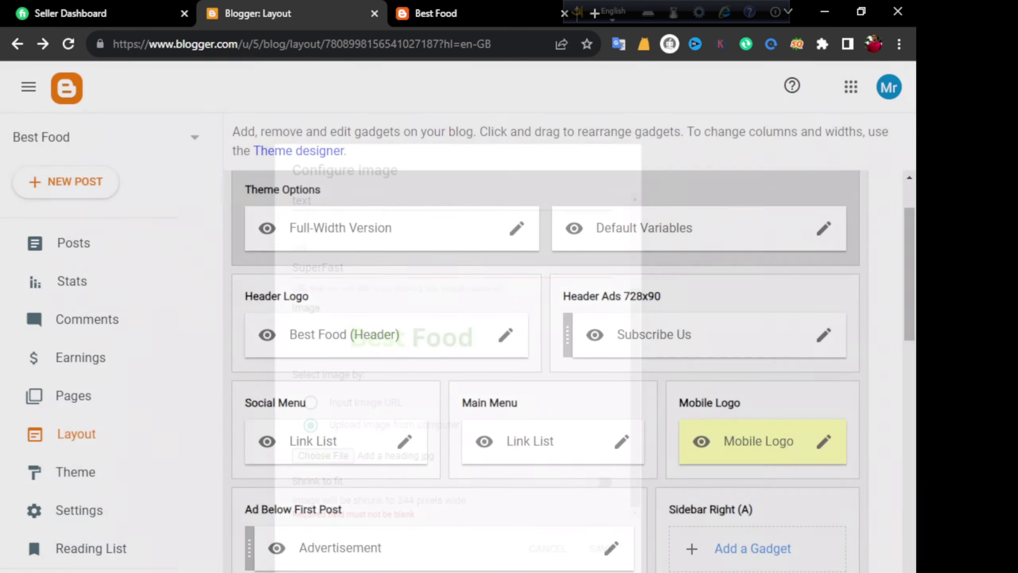
- Hide the Subscribe Us widget in the Header Ads 728x90 section and save its settings
scroll(776, 482, "down", 2)
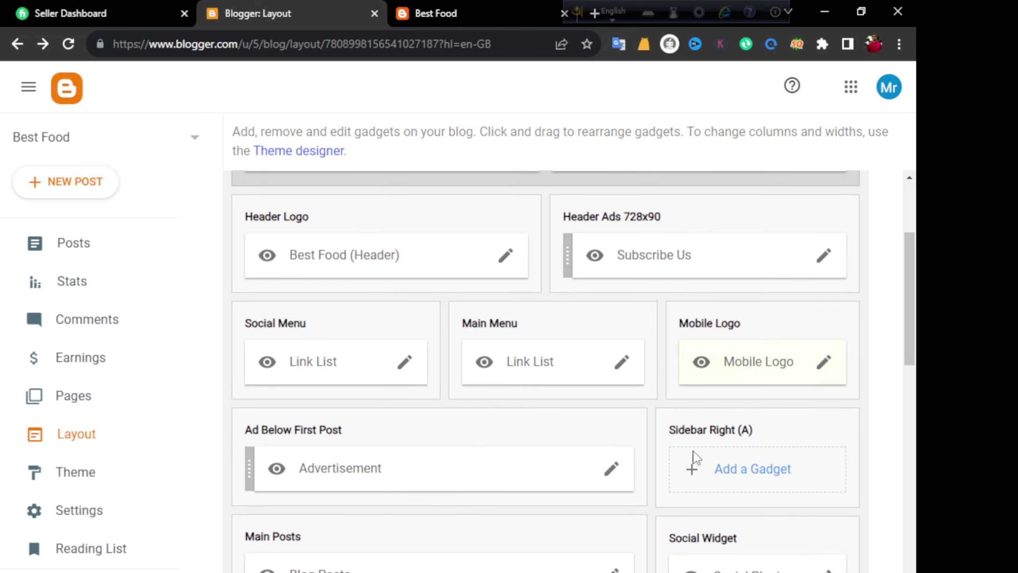
scroll(684, 349, "up", 4)
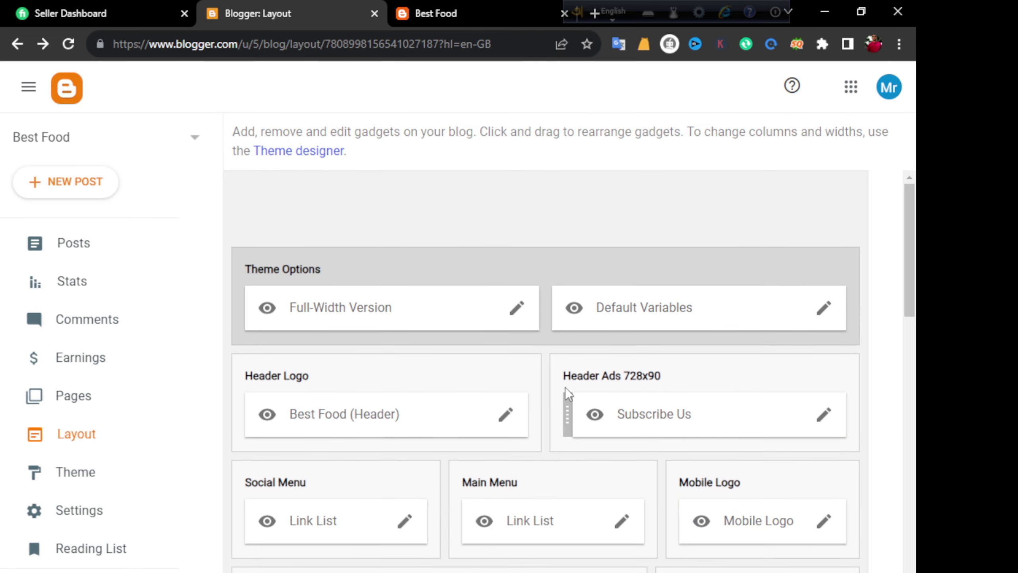
left_click(827, 415)
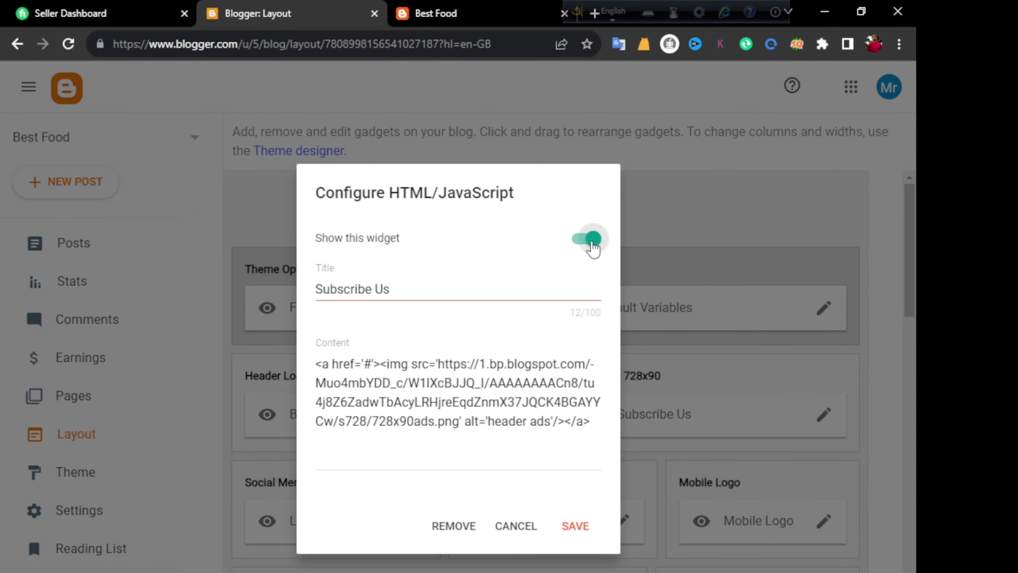
left_click(593, 240)
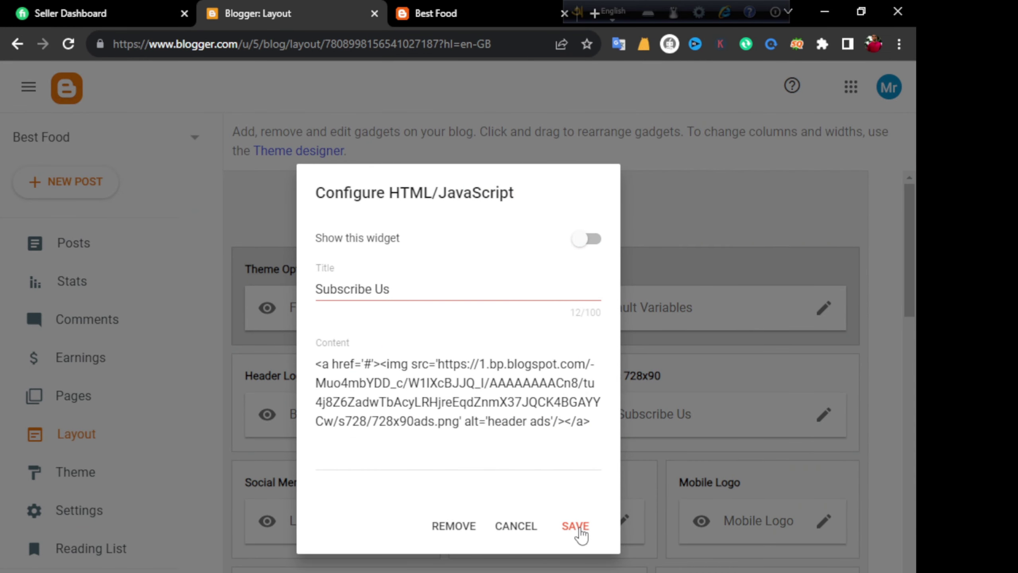
left_click(580, 529)
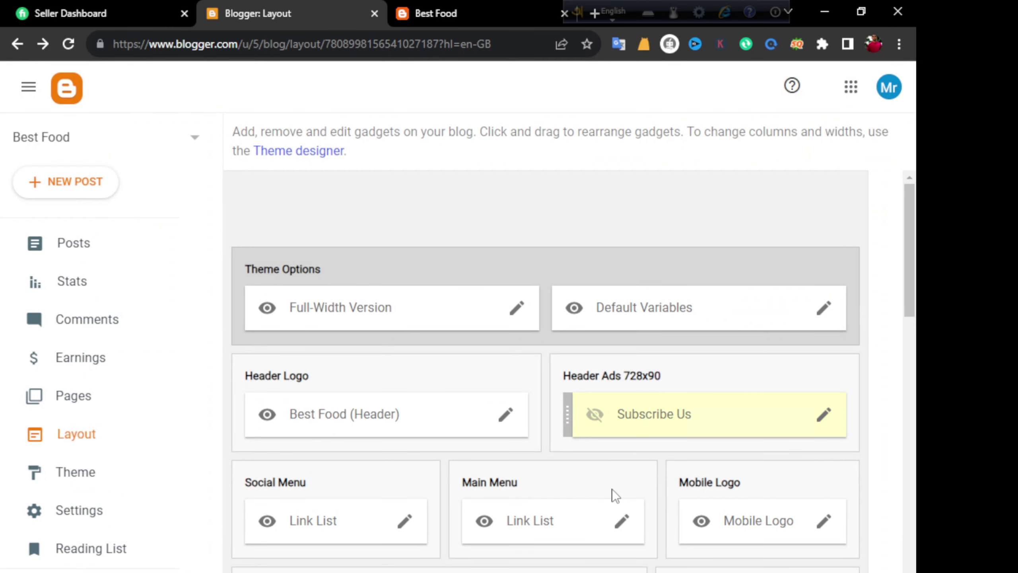
- View the live blog and toggle its share menu to examine the social links in the navigation bar
scroll(667, 420, "down", 2)
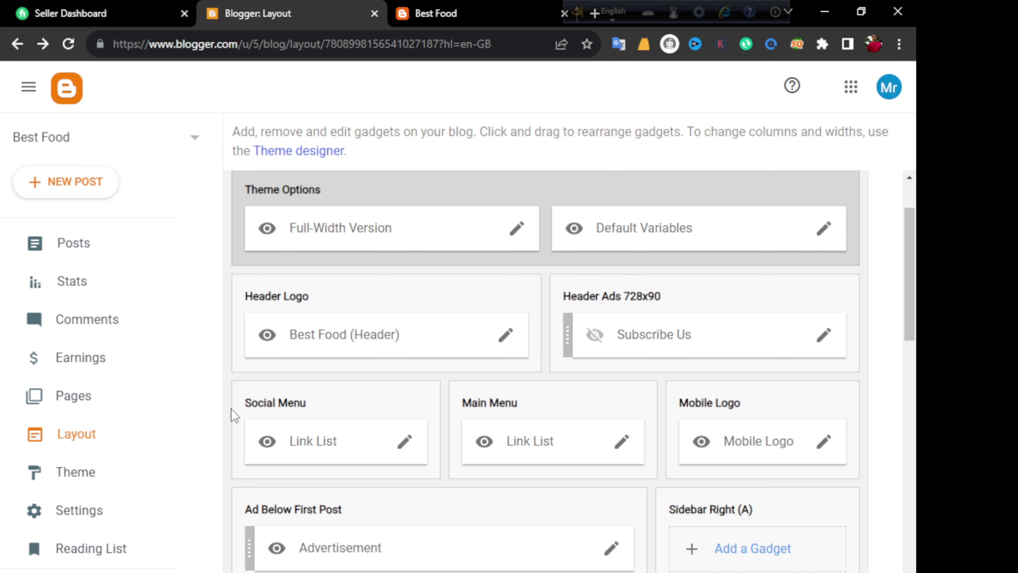
left_click(441, 5)
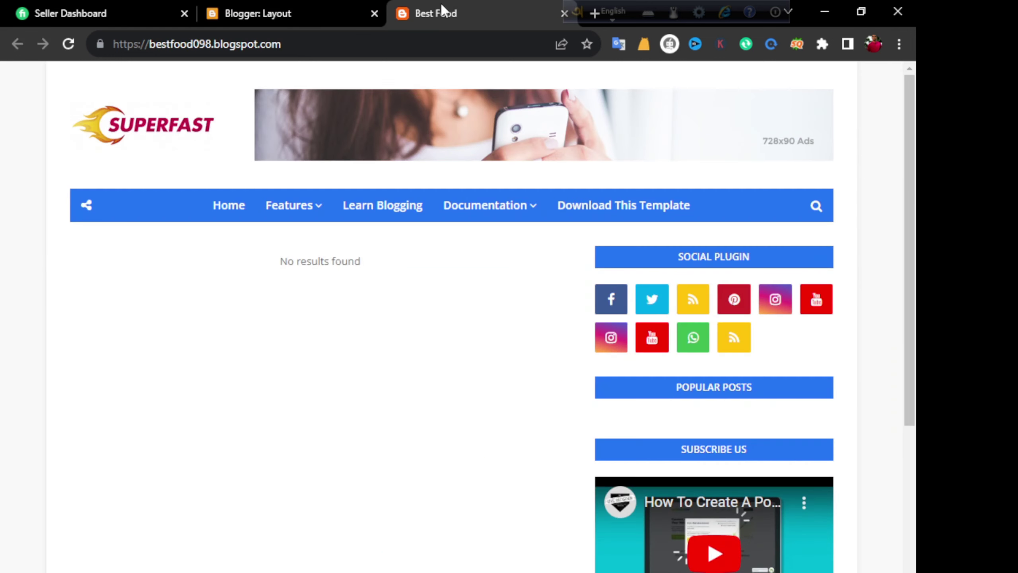
left_click(87, 207)
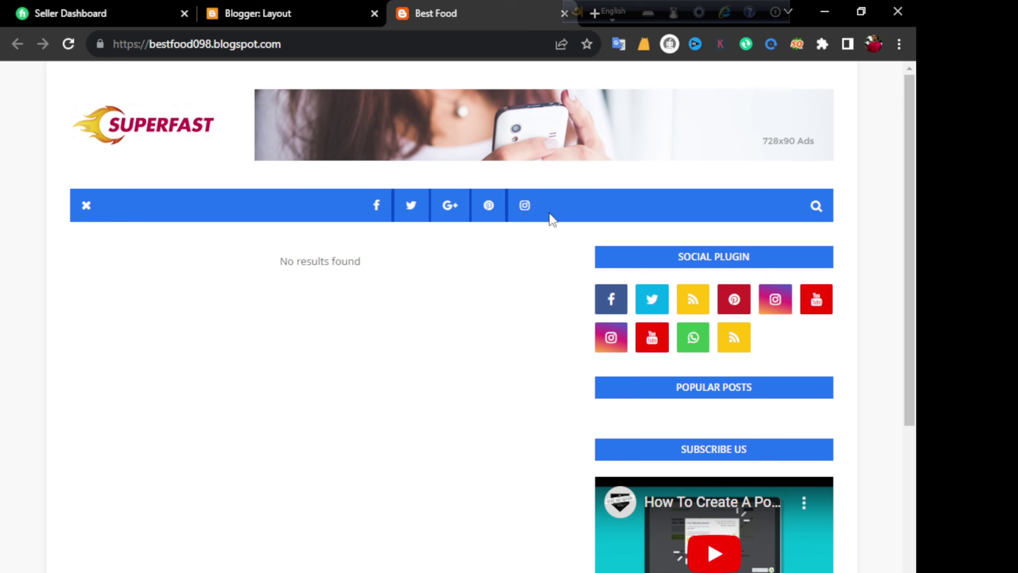
left_click(94, 206)
left_click(95, 210)
left_click(86, 205)
- Return to the Blogger layout, open the Social Menu link list and remove its gplus item
left_click(275, 4)
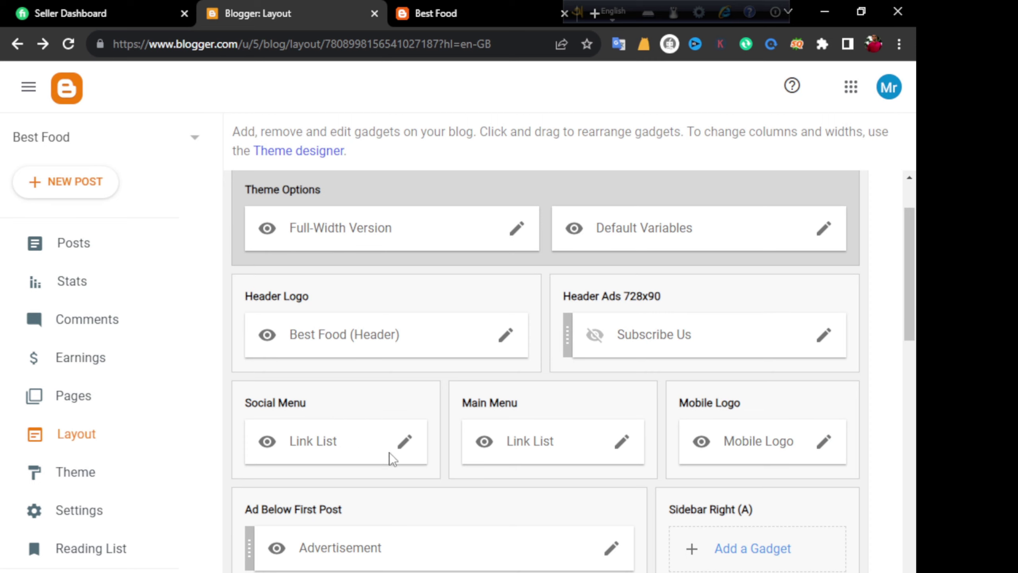
left_click(405, 444)
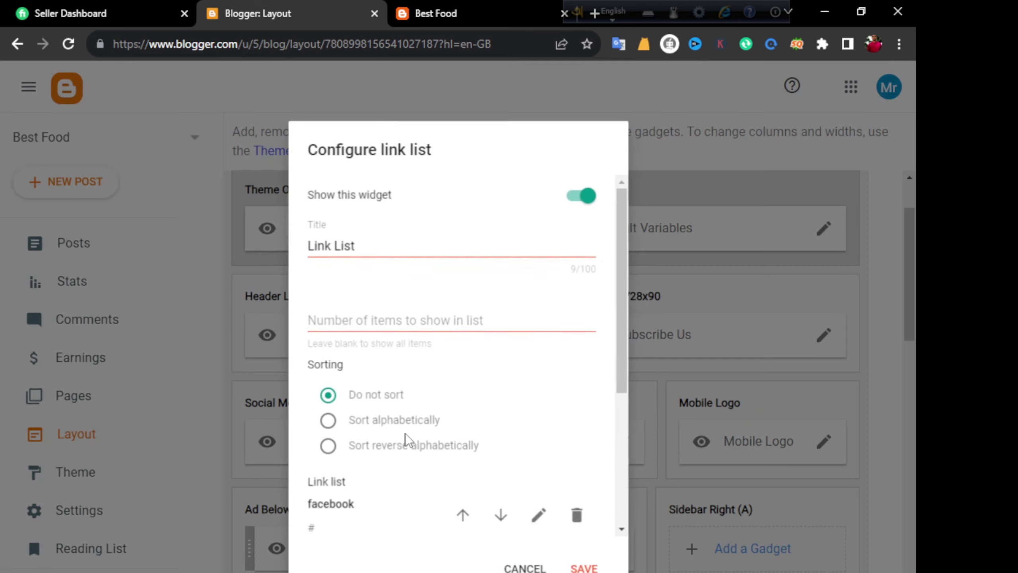
scroll(429, 439, "down", 5)
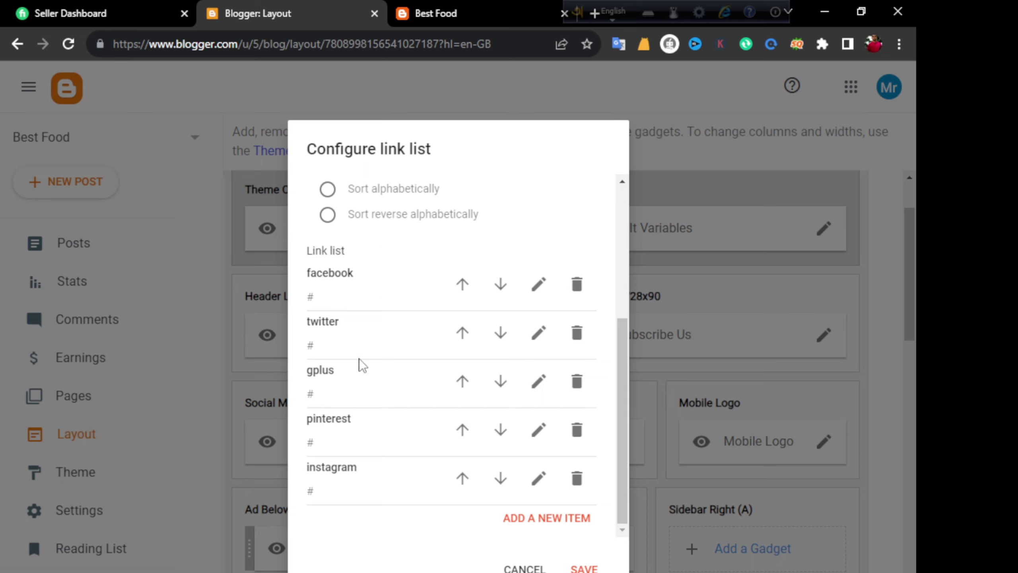
scroll(588, 387, "up", 1)
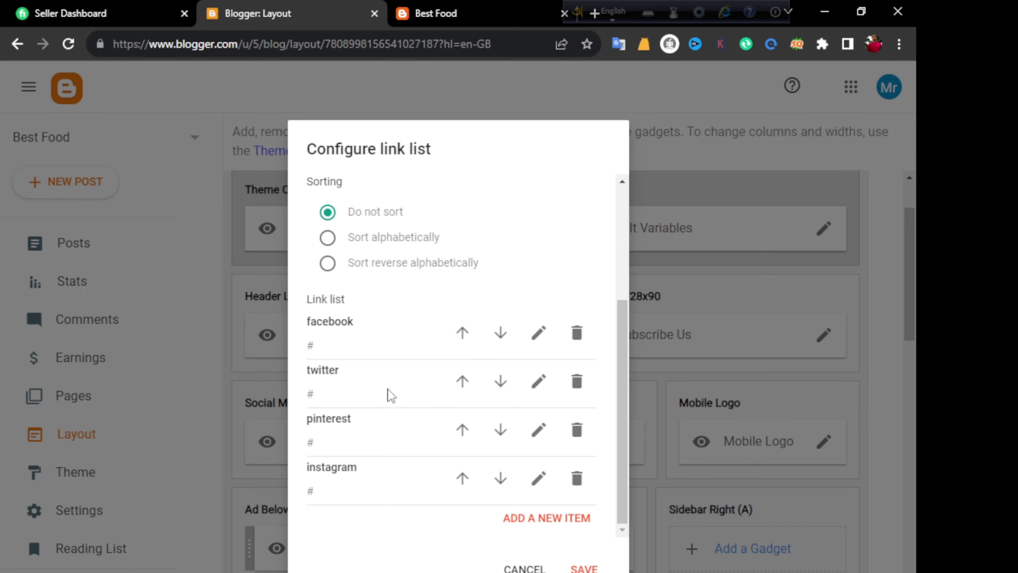
- Search Google for twitter in a new tab, open the Twitter site and copy its home page URL
left_click_drag(575, 16, 609, 16)
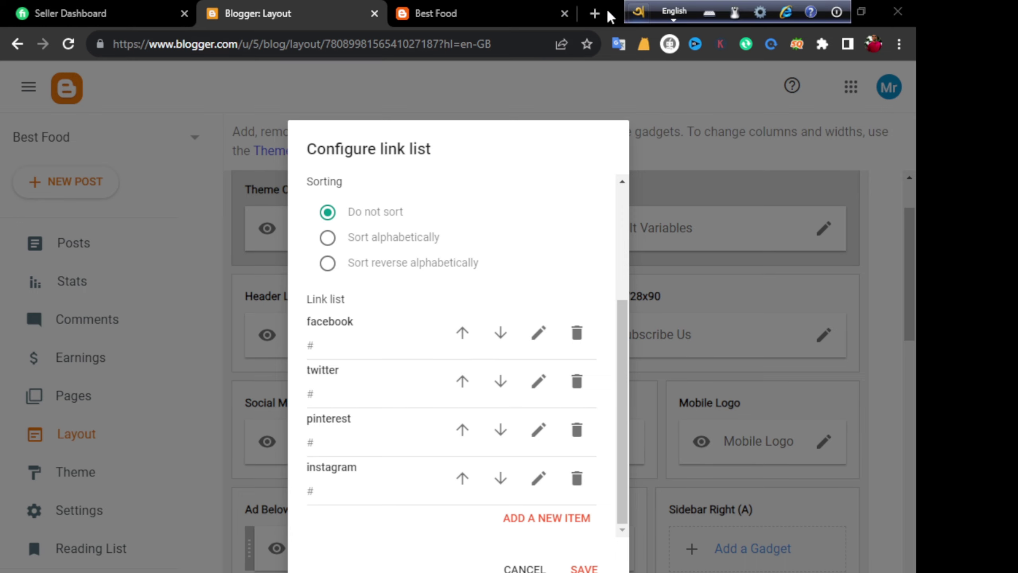
left_click(598, 12)
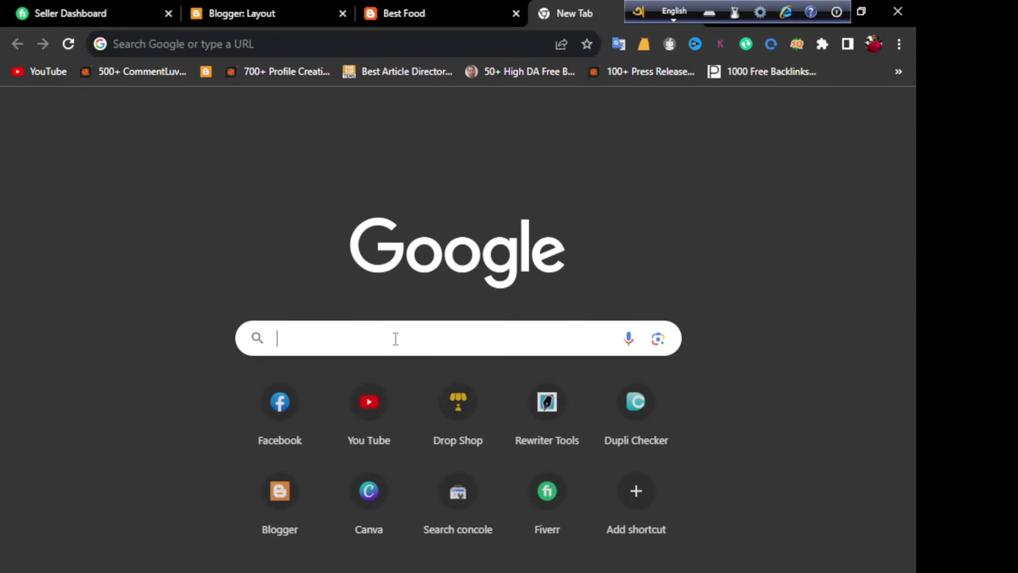
left_click(408, 337)
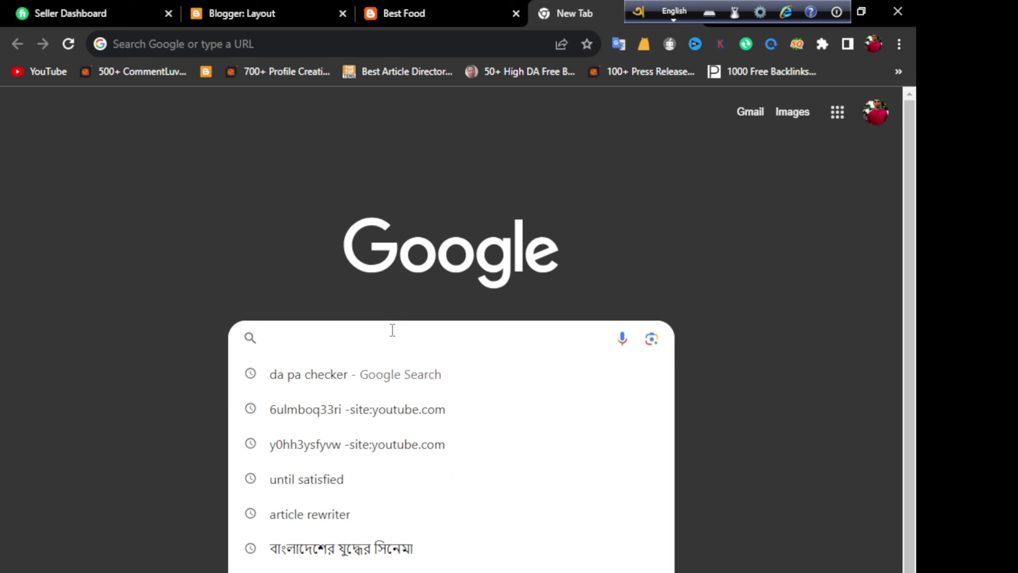
type("t")
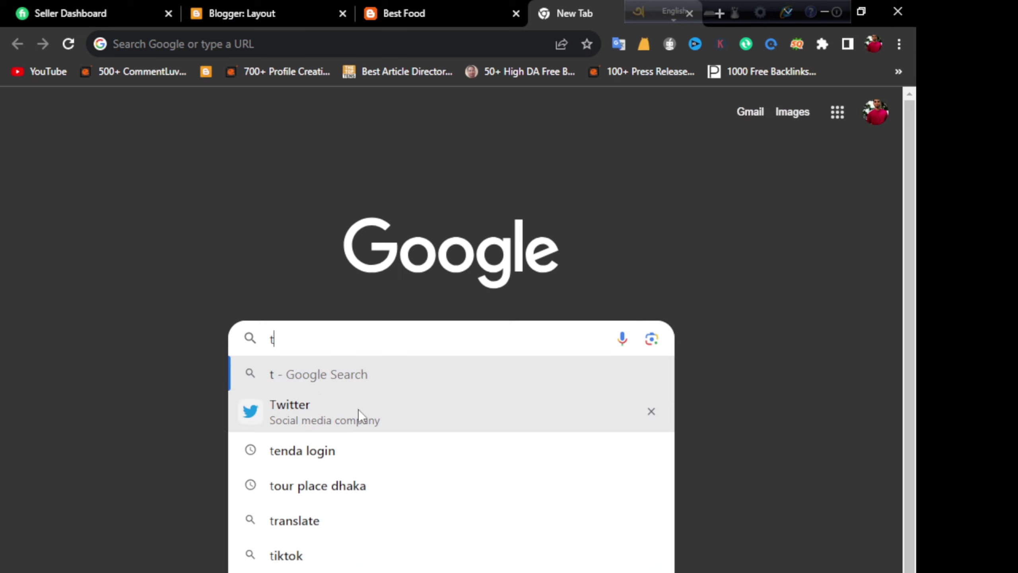
left_click(361, 404)
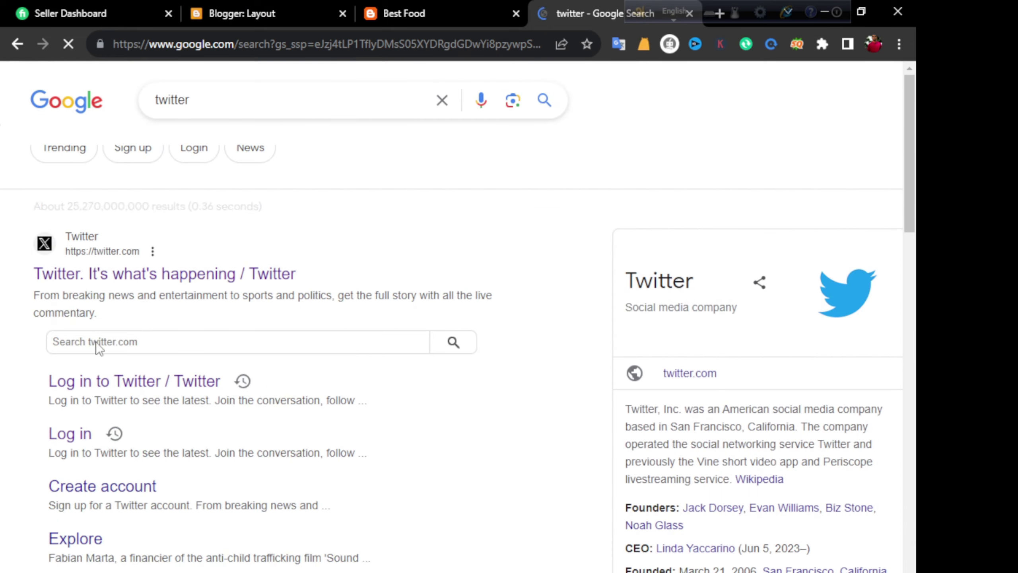
left_click(144, 273)
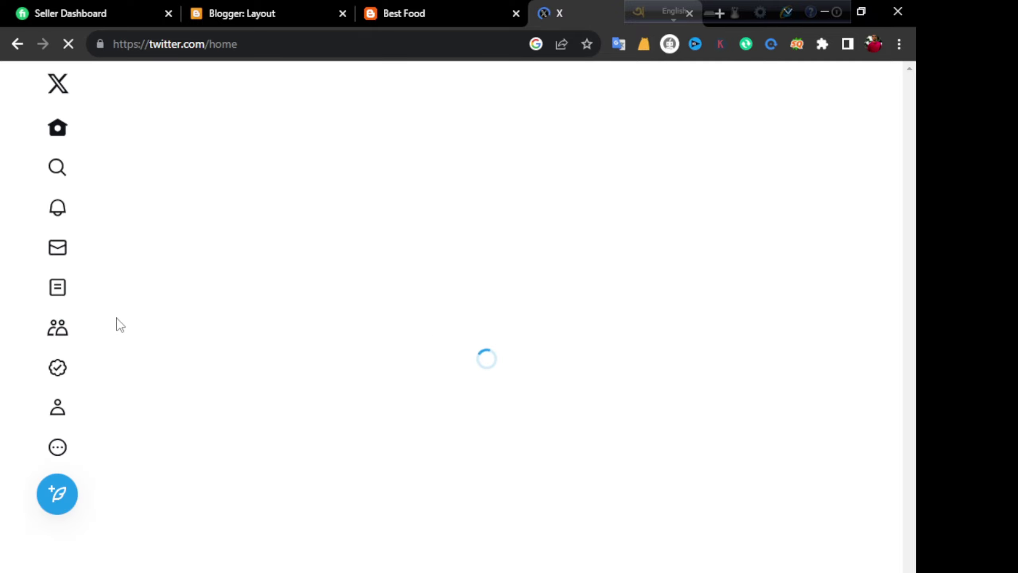
right_click(232, 47)
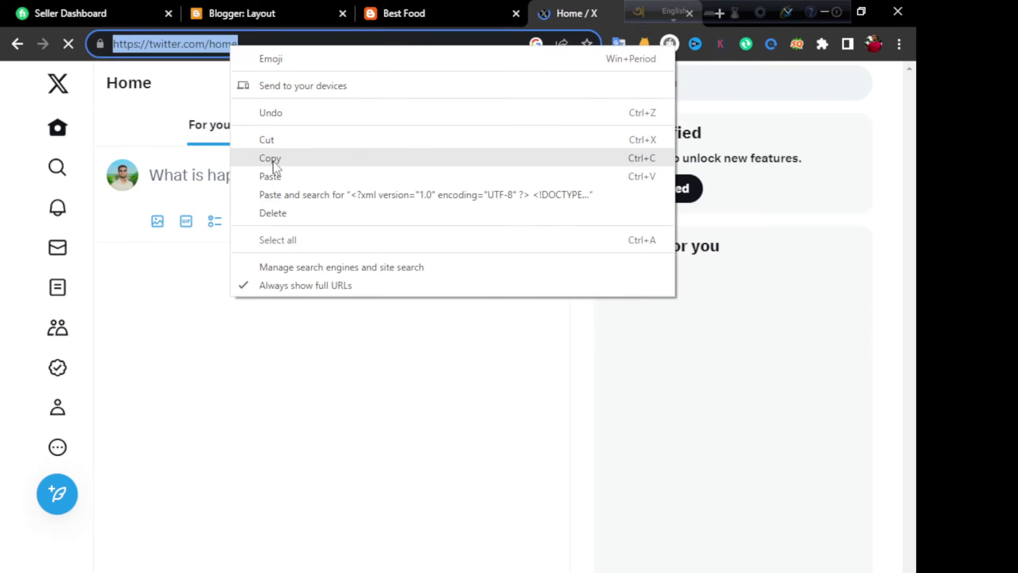
left_click(272, 158)
left_click(426, 3)
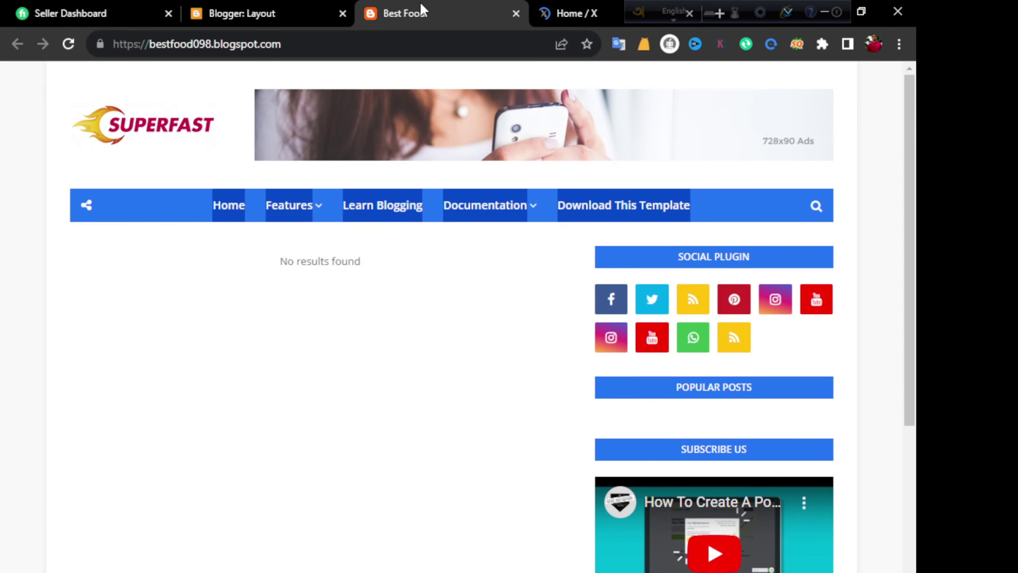
left_click(253, 8)
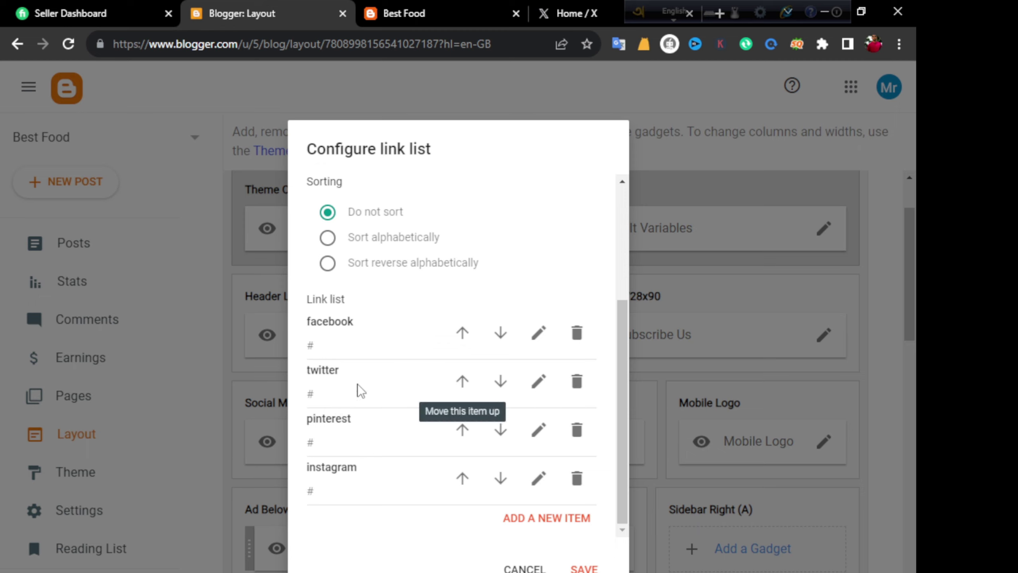
left_click(541, 392)
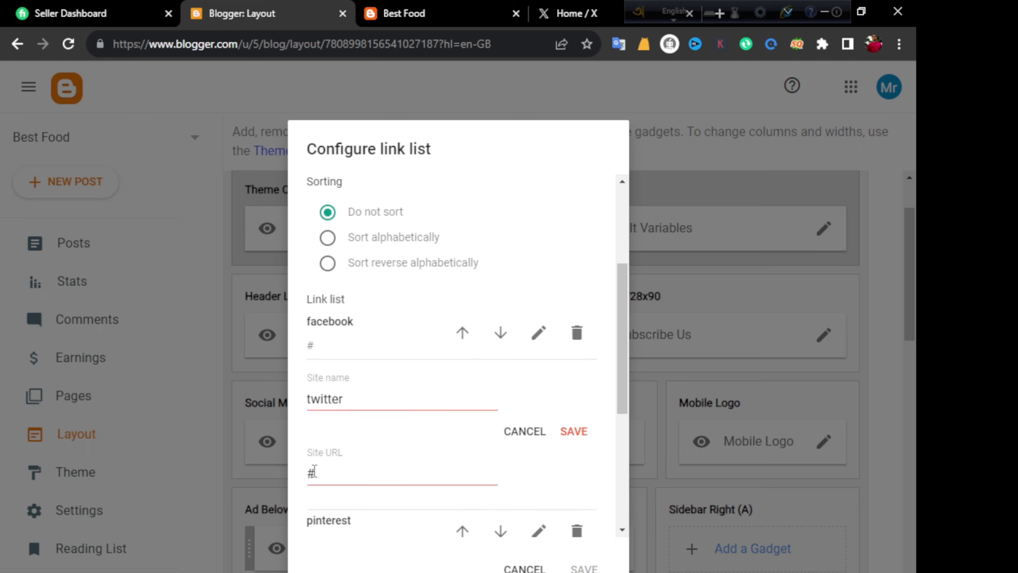
left_click_drag(327, 471, 305, 479)
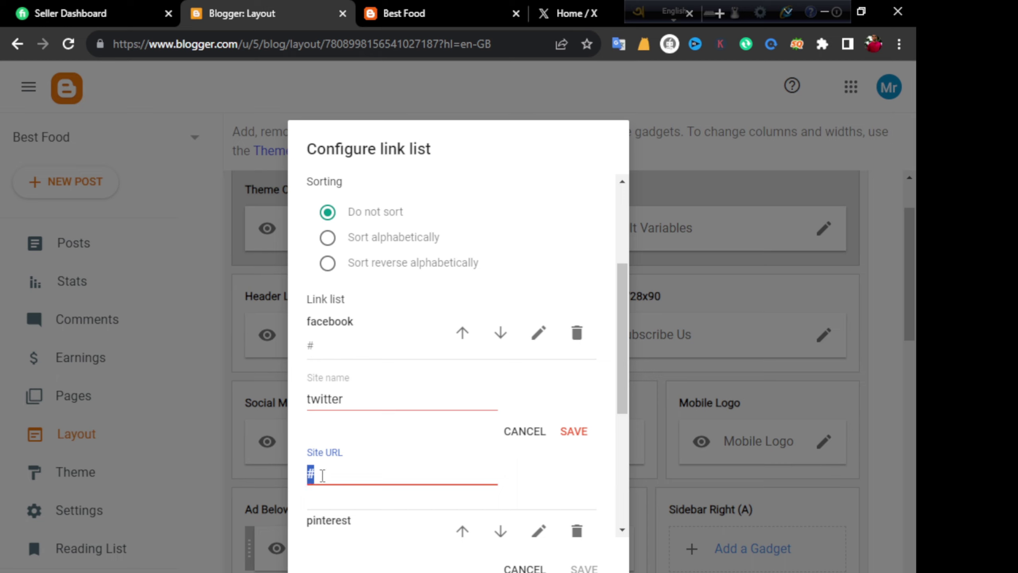
key("BackSpace")
right_click(337, 475)
left_click(398, 353)
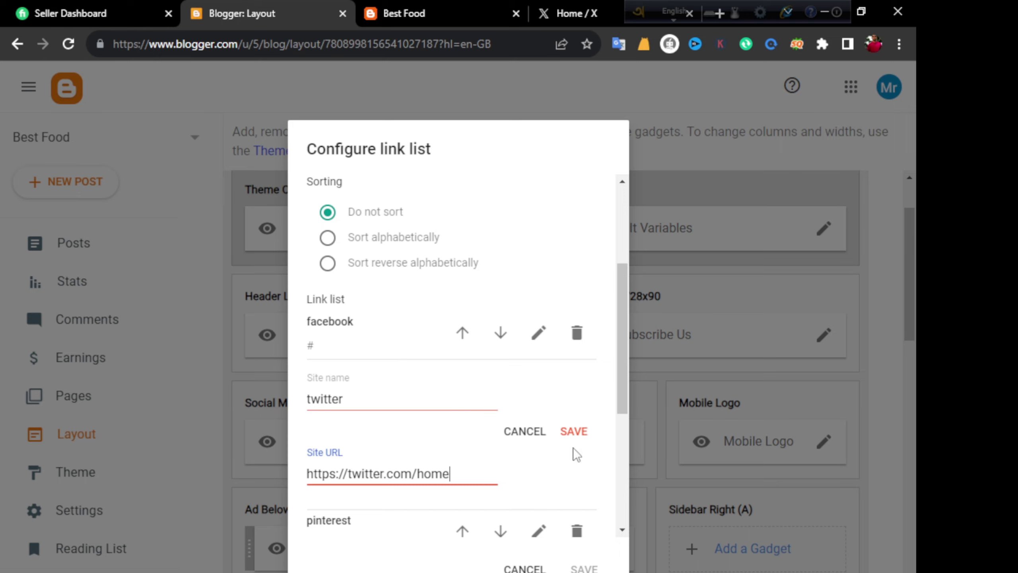
left_click(577, 434)
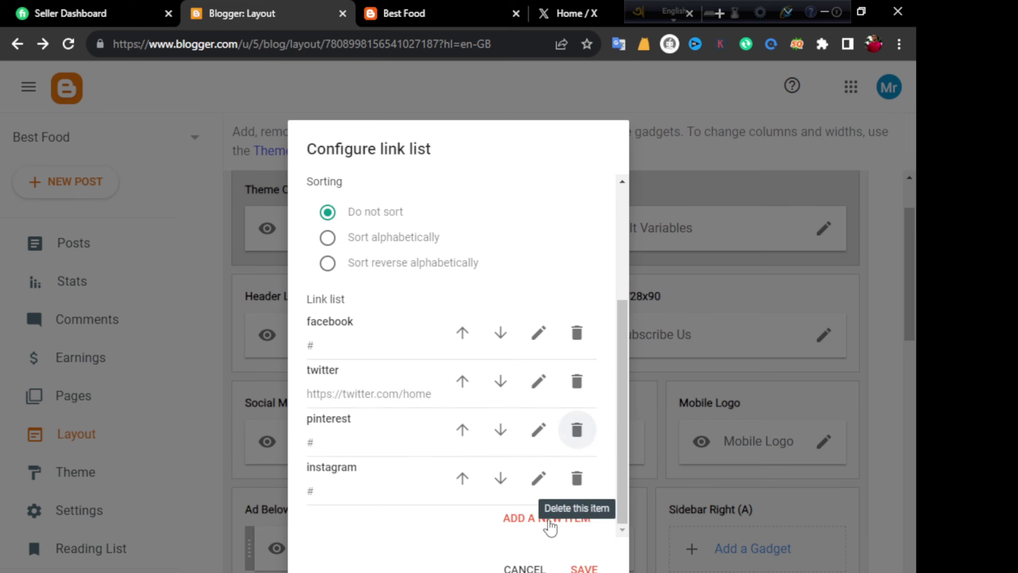
left_click(584, 567)
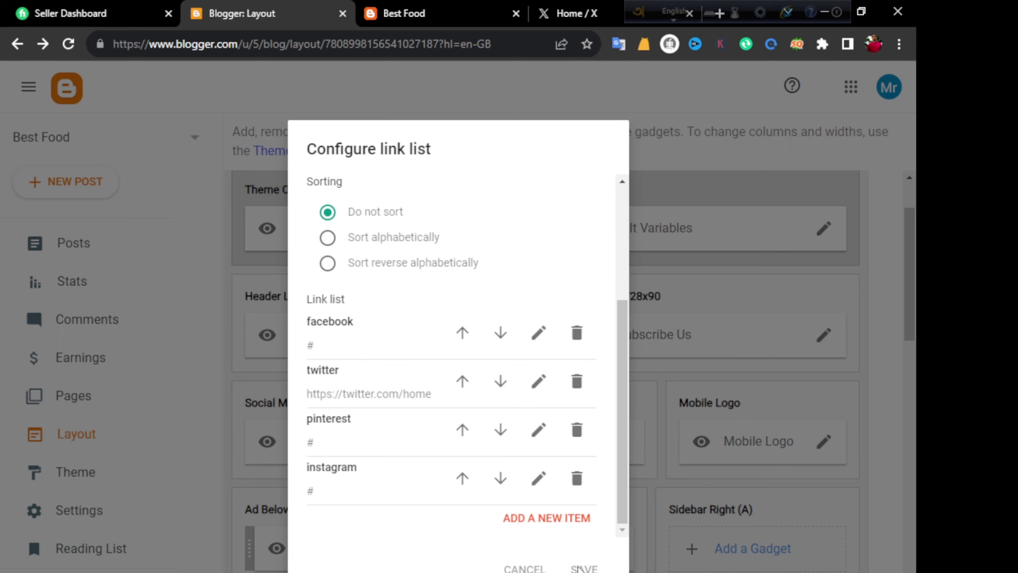
- View the live blog, open its share menu and follow the twitter icon to test the link
left_click(356, 20)
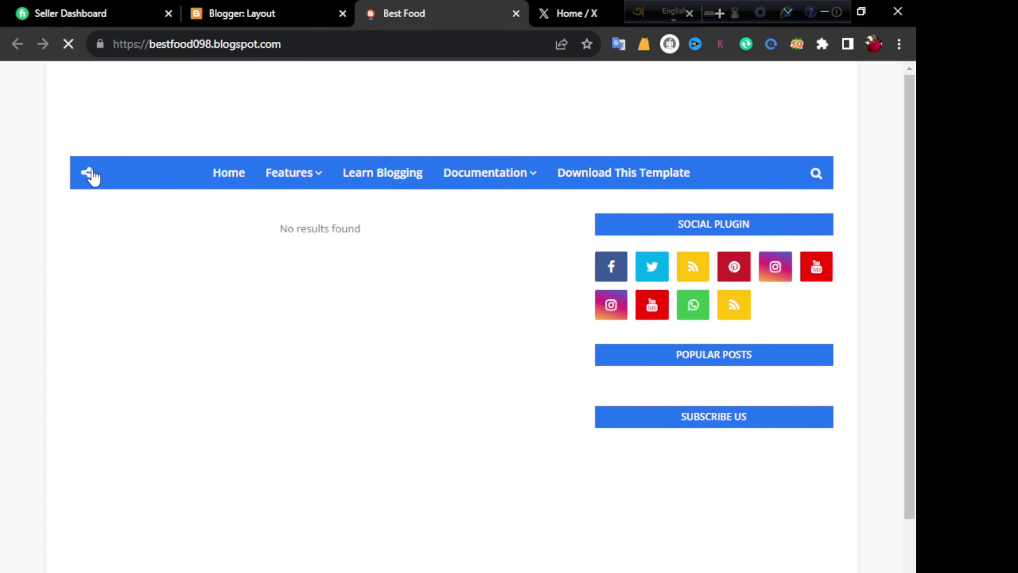
left_click(90, 208)
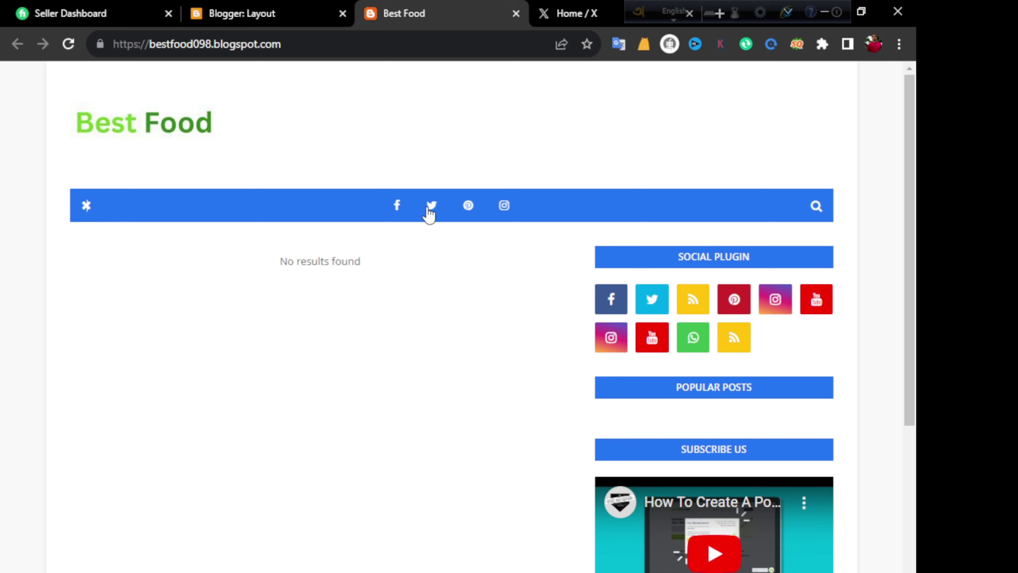
left_click(433, 210)
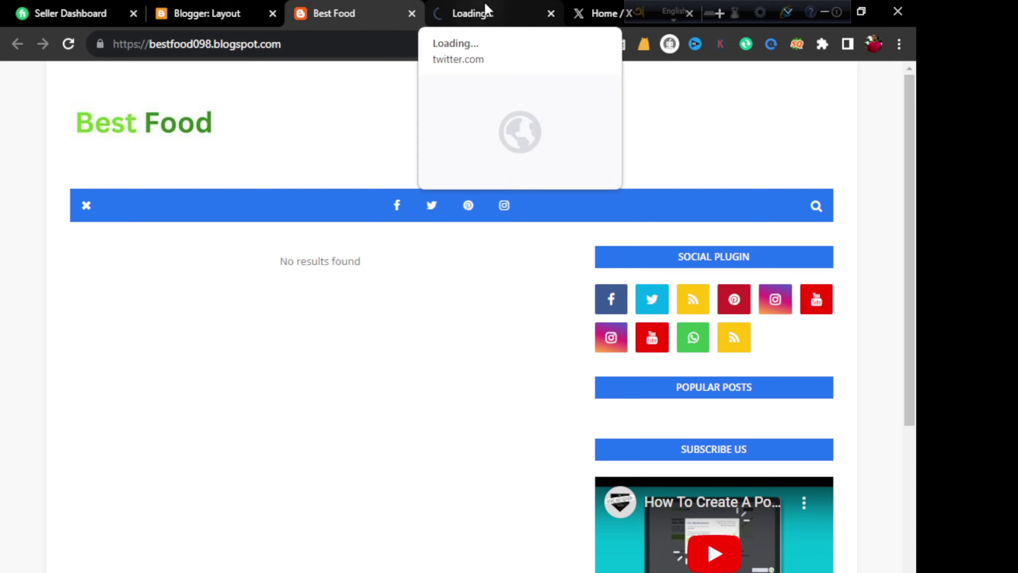
left_click(467, 14)
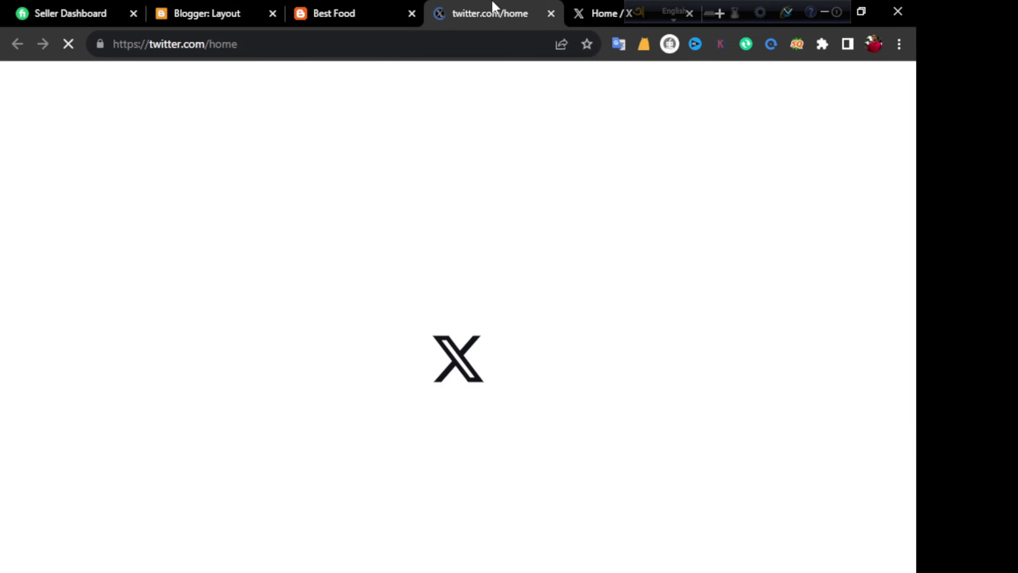
left_click(345, 8)
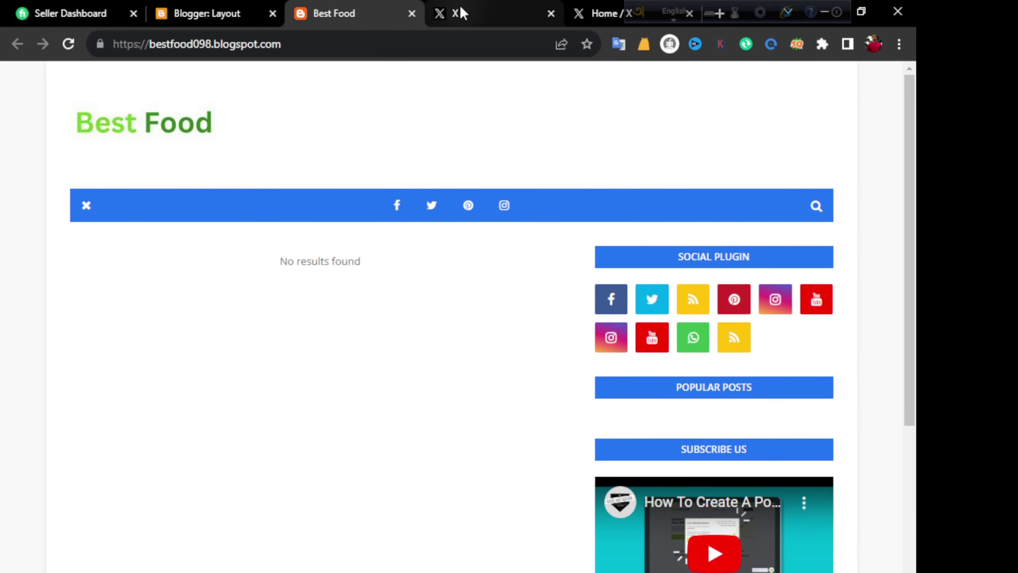
left_click(462, 12)
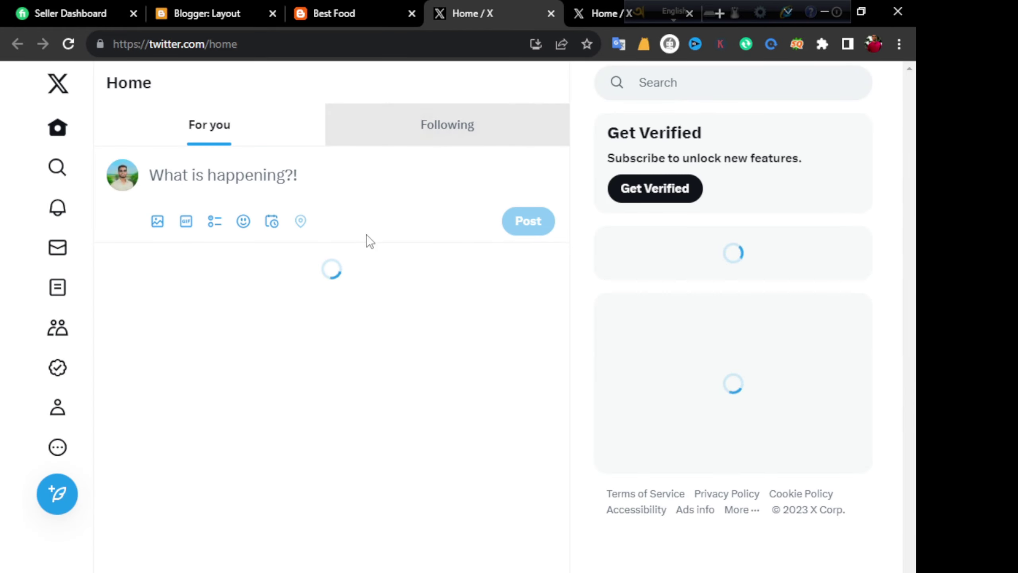
left_click(332, 12)
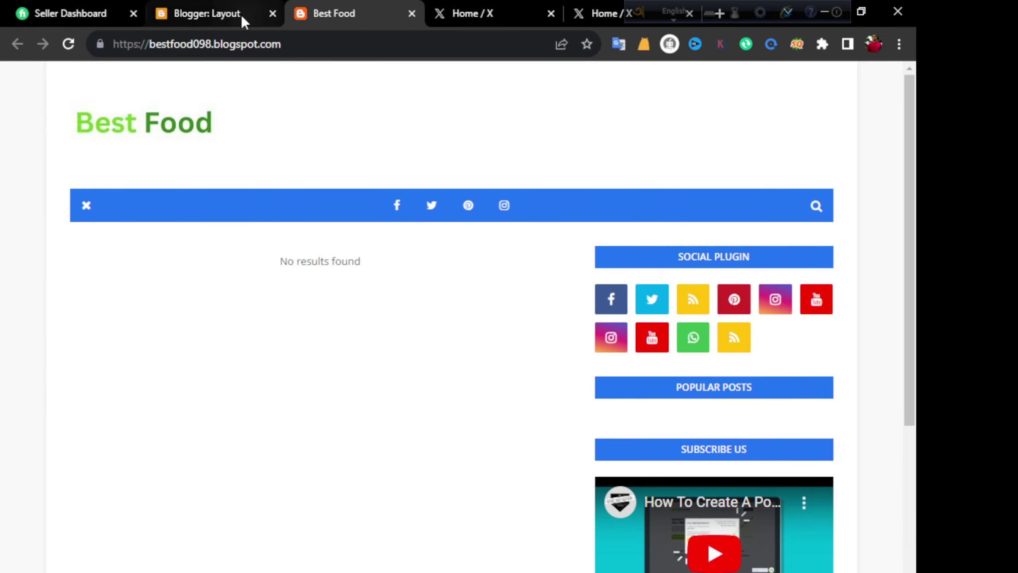
- Return to the Blogger layout and review the Social Menu link list's items, leaving it without saving
left_click(204, 14)
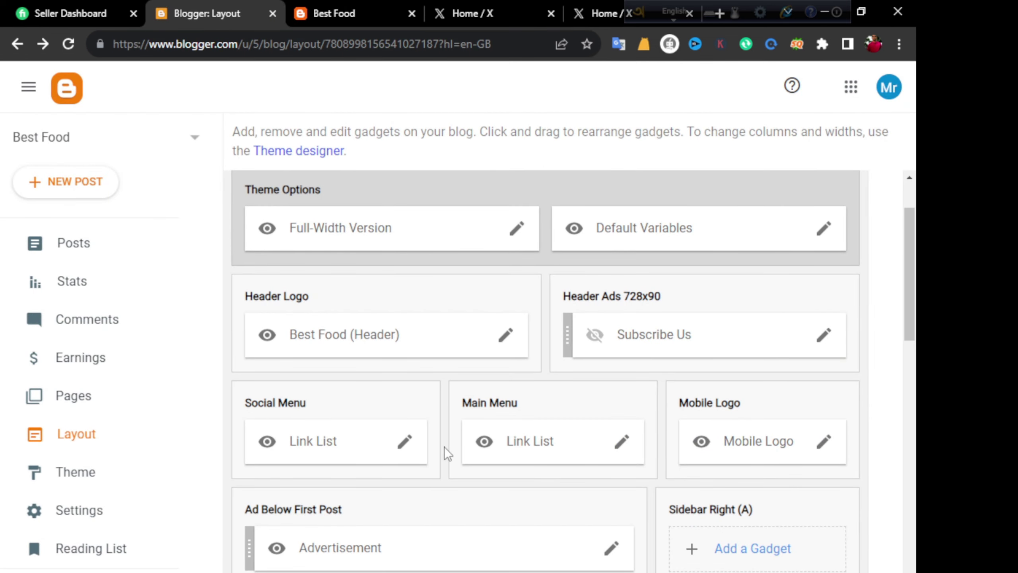
left_click(405, 441)
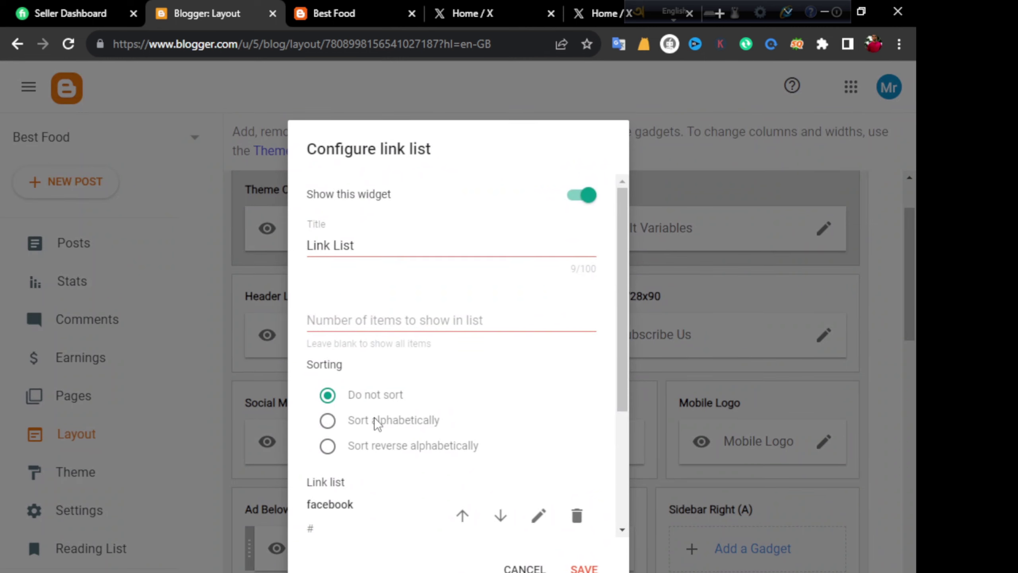
scroll(423, 456, "down", 4)
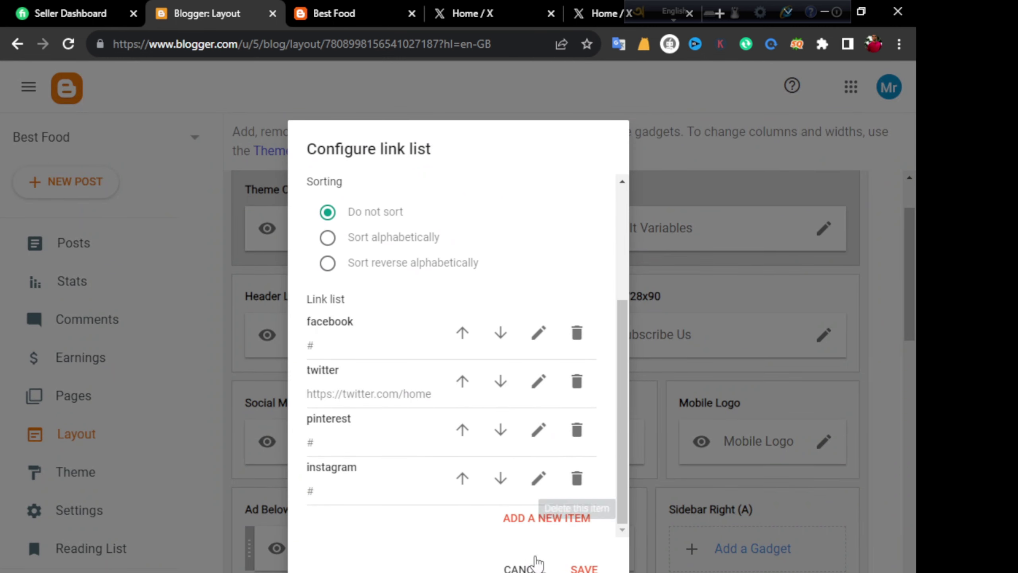
left_click(529, 567)
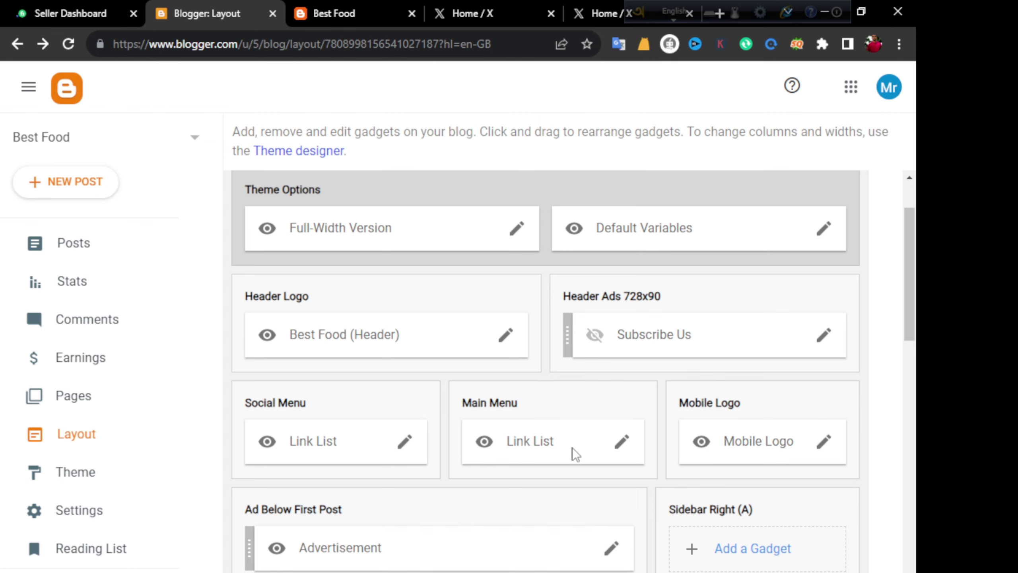
- Go back to the live blog and close the share menu to examine the main menu items
left_click(395, 12)
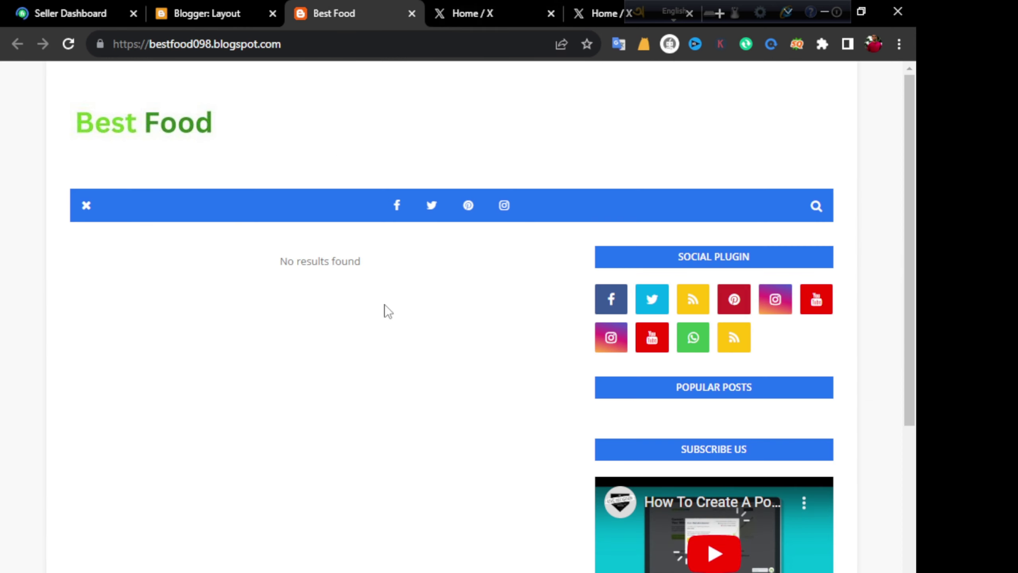
left_click(92, 206)
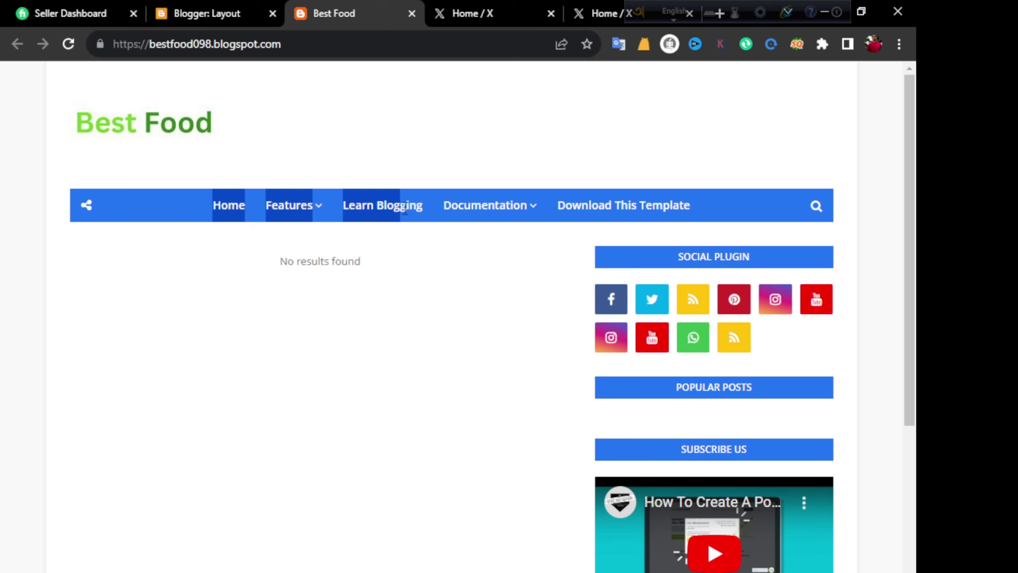
mouse_move(441, 219)
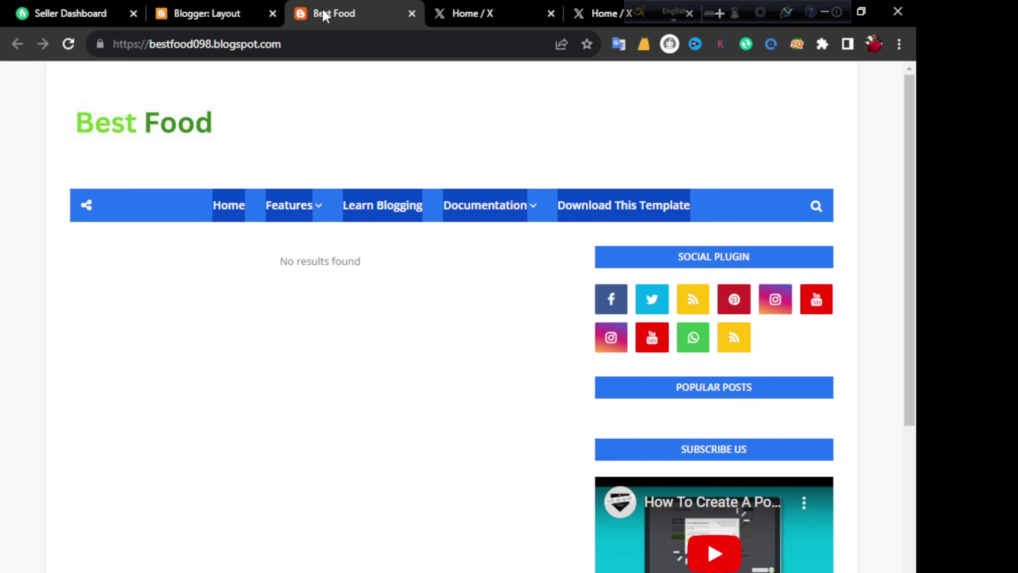
- Open the Main Menu link list in the Blogger layout and delete the Download This Template, _Web Documentation, Learn Blogging and _Error Page items
key("ctrl+shift+Tab")
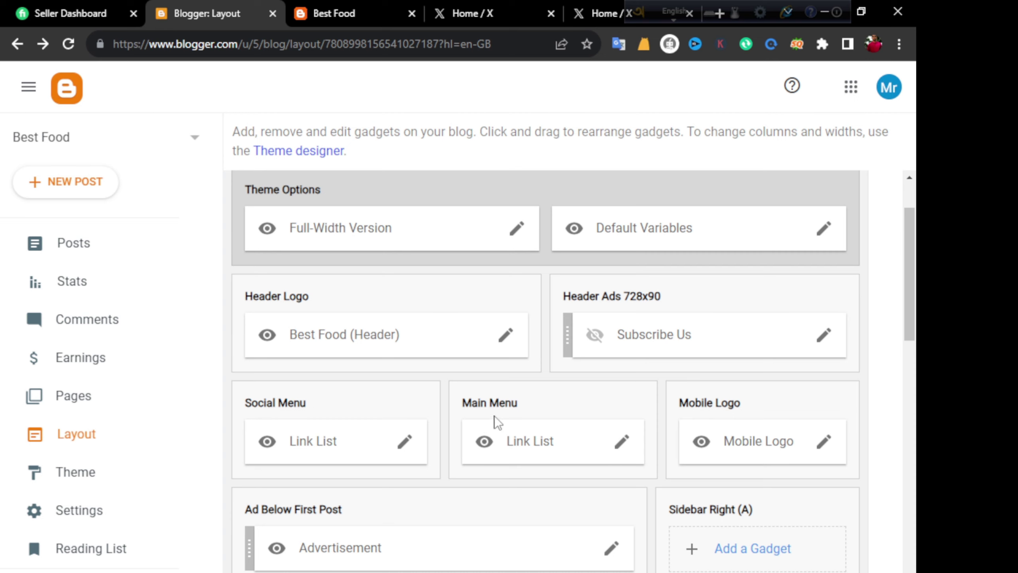
left_click(621, 441)
scroll(473, 431, "down", 3)
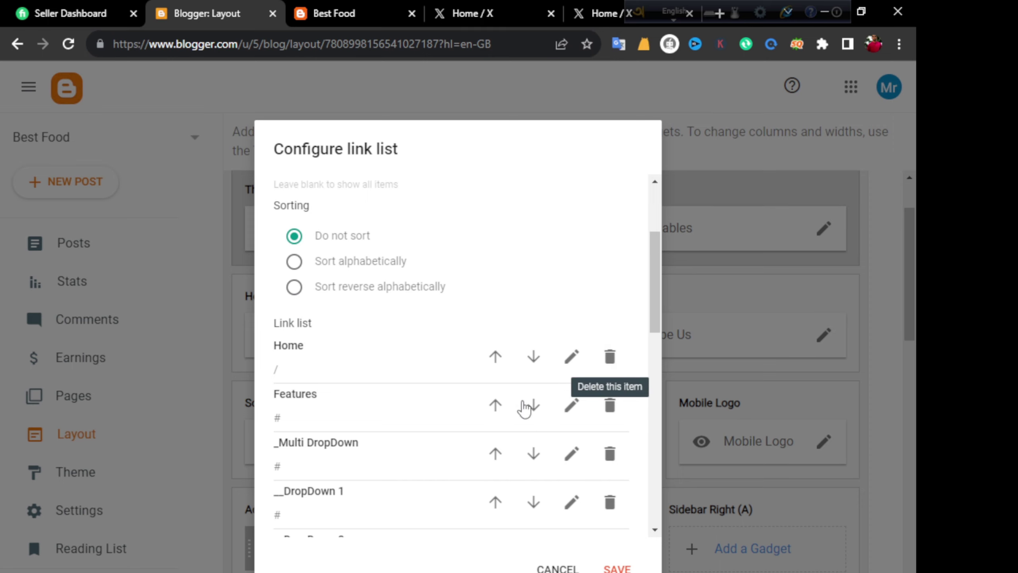
scroll(469, 485, "down", 10)
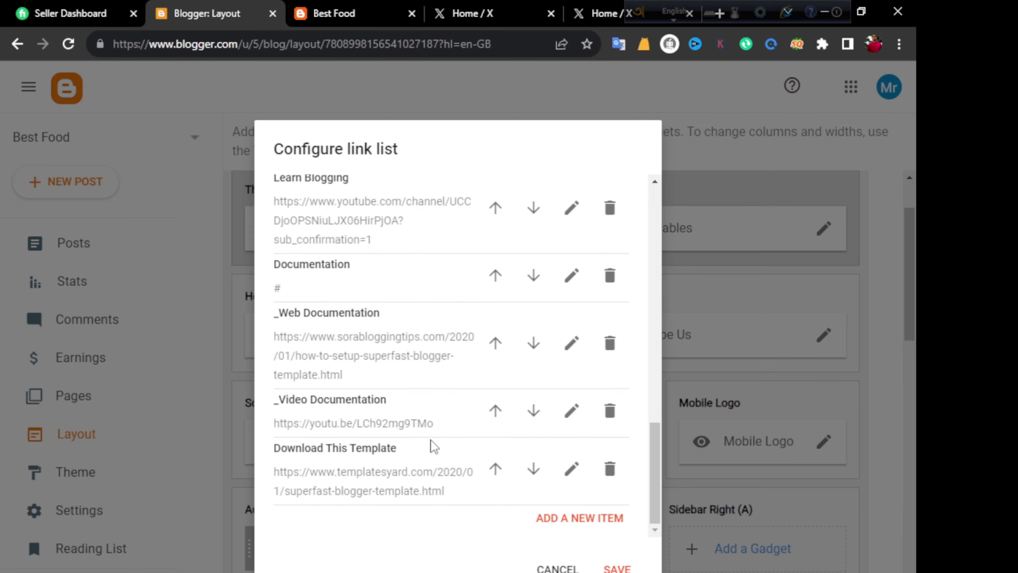
left_click(610, 469)
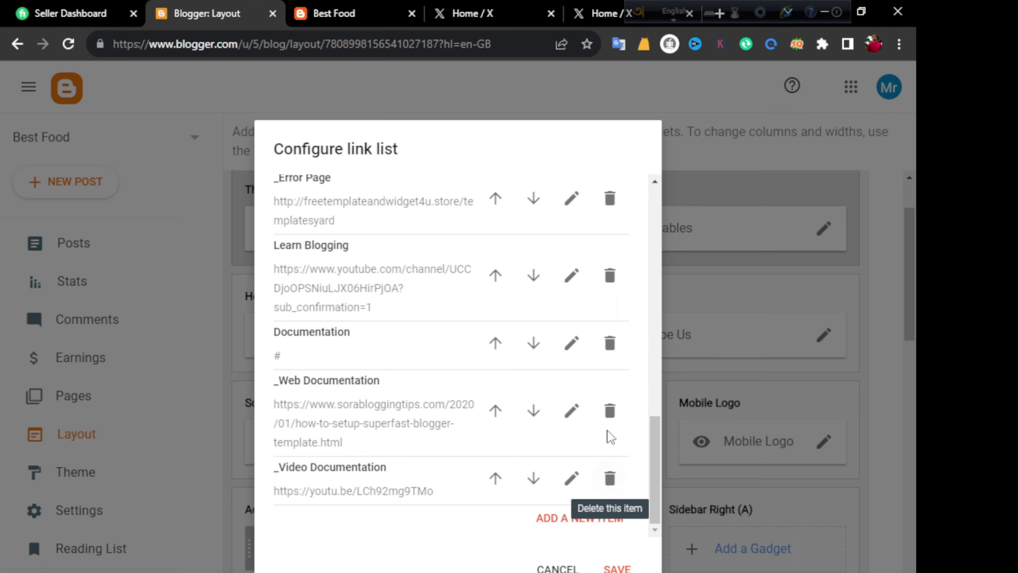
left_click(613, 415)
left_click(610, 363)
left_click(610, 363)
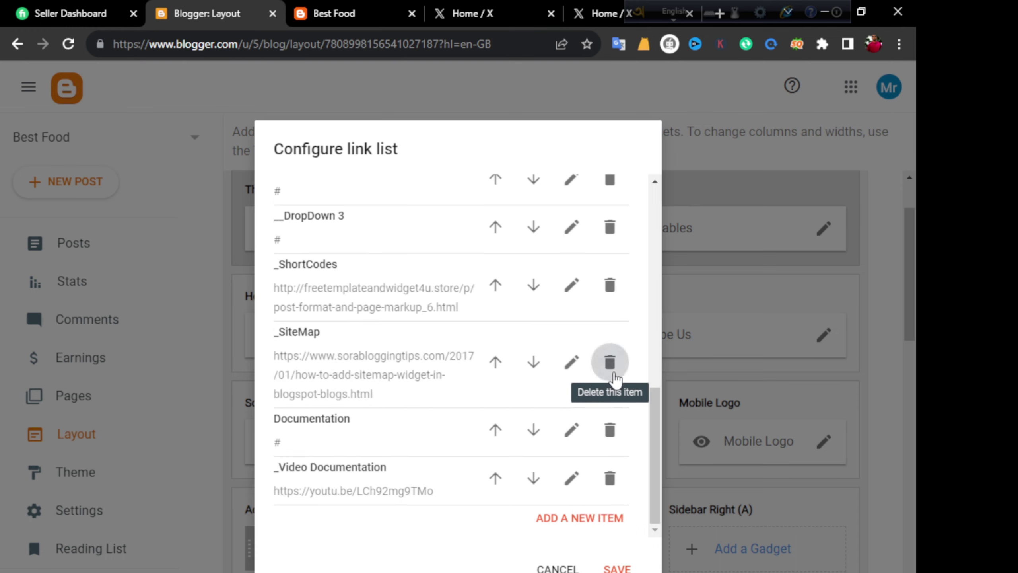
- Delete all the remaining Main Menu items except Home, including the SiteMap, ShortCodes, DropDown, Features and Documentation entries
double_click(610, 363)
left_click(589, 380)
left_click(590, 335)
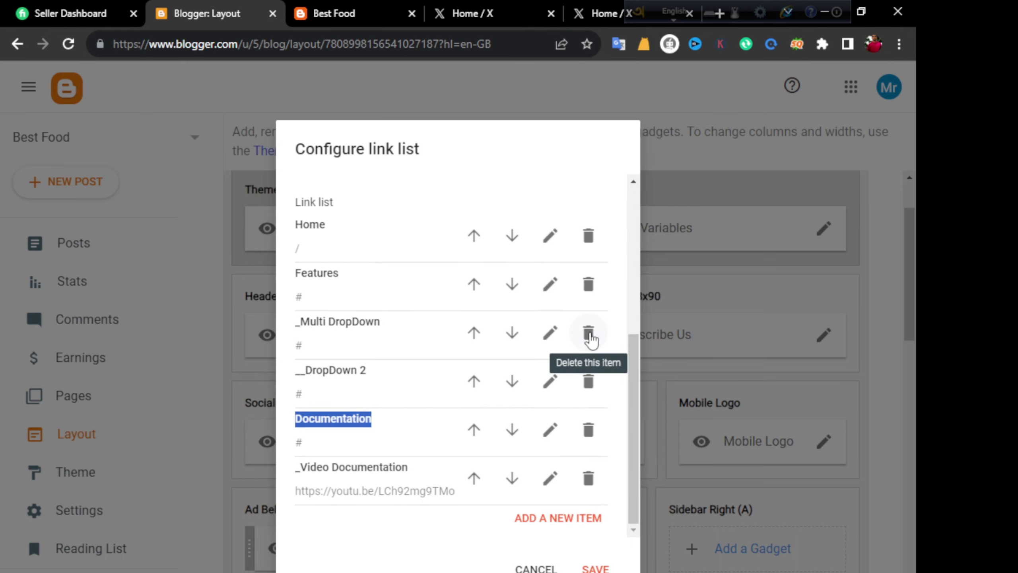
left_click(590, 336)
left_click(589, 336)
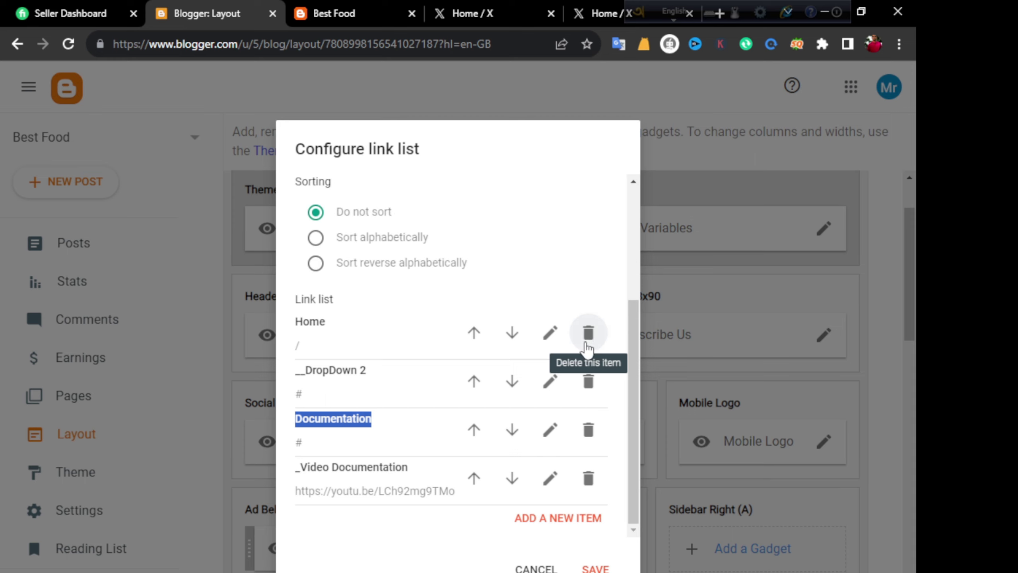
left_click(589, 381)
left_click(589, 429)
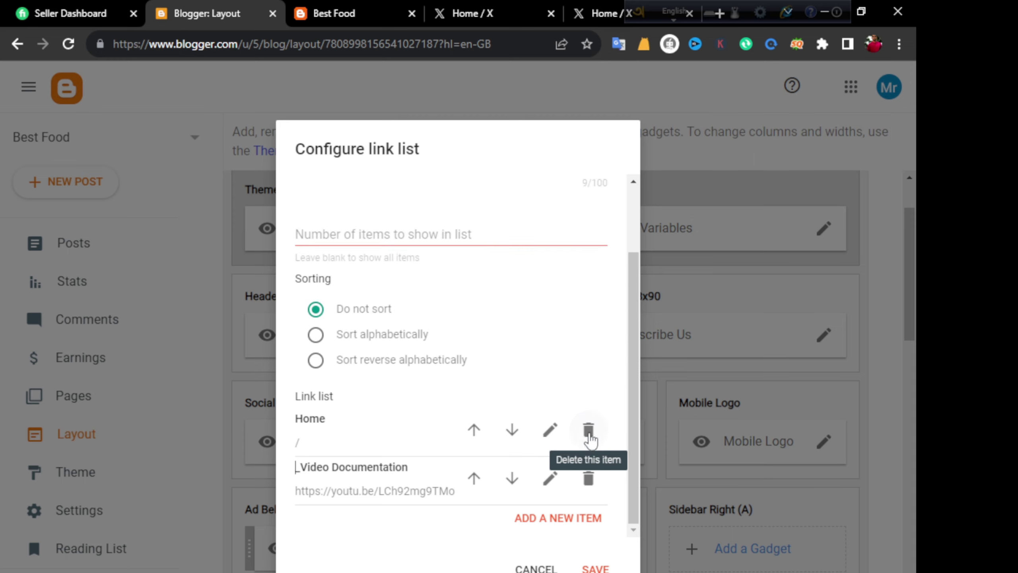
left_click(589, 474)
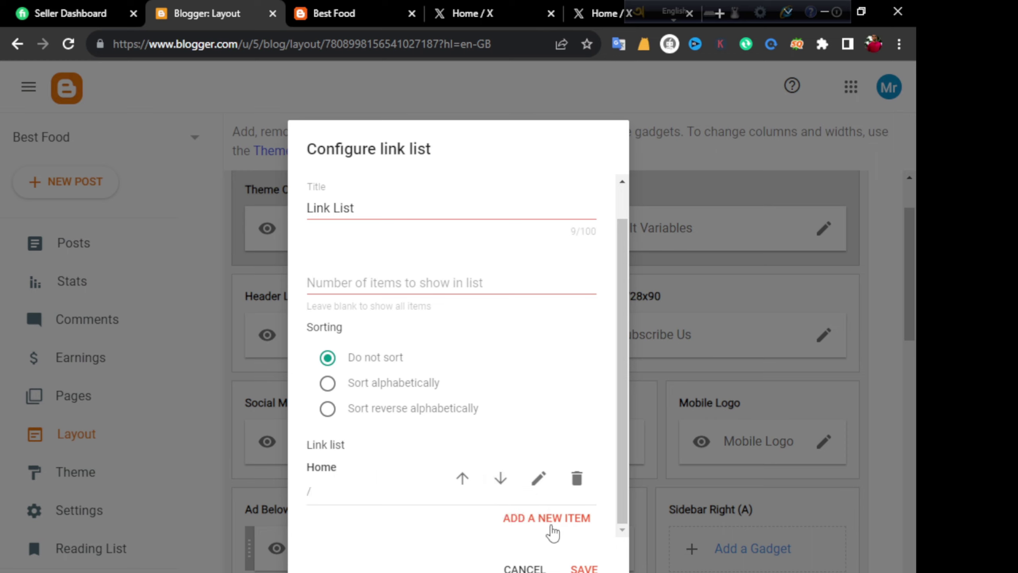
left_click(545, 530)
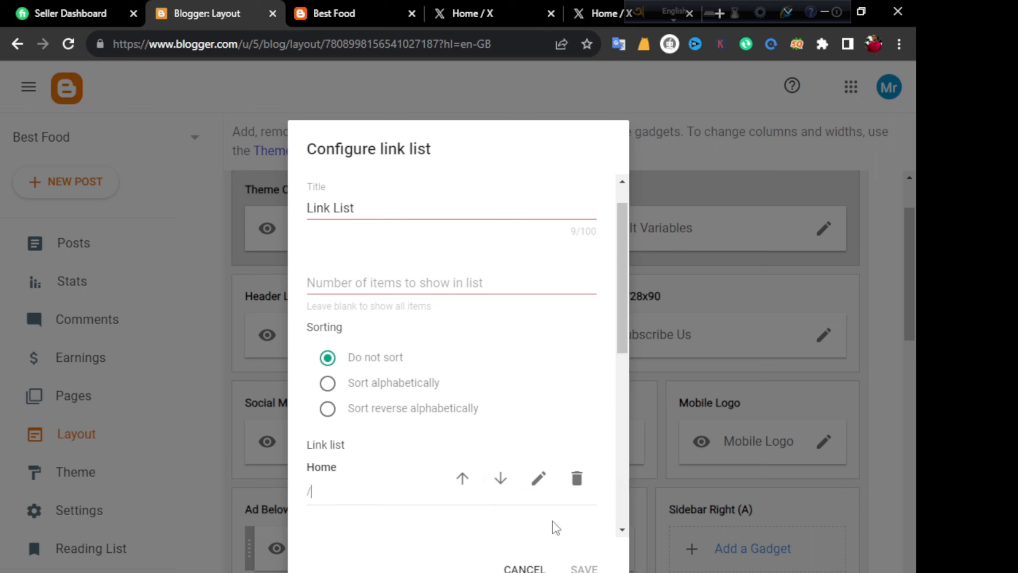
scroll(343, 447, "down", 5)
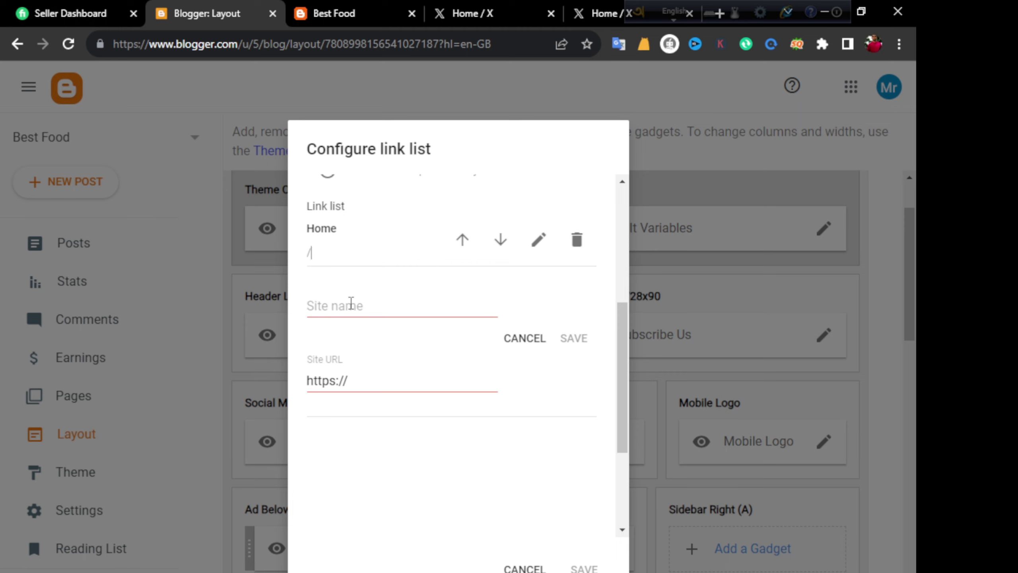
key("alt+Tab")
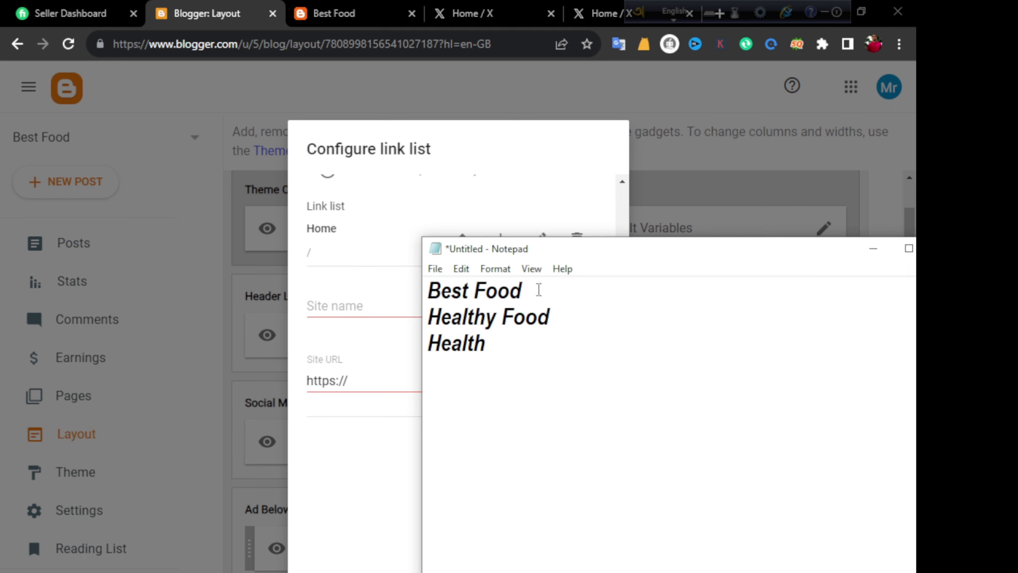
left_click_drag(539, 289, 377, 295)
right_click(474, 292)
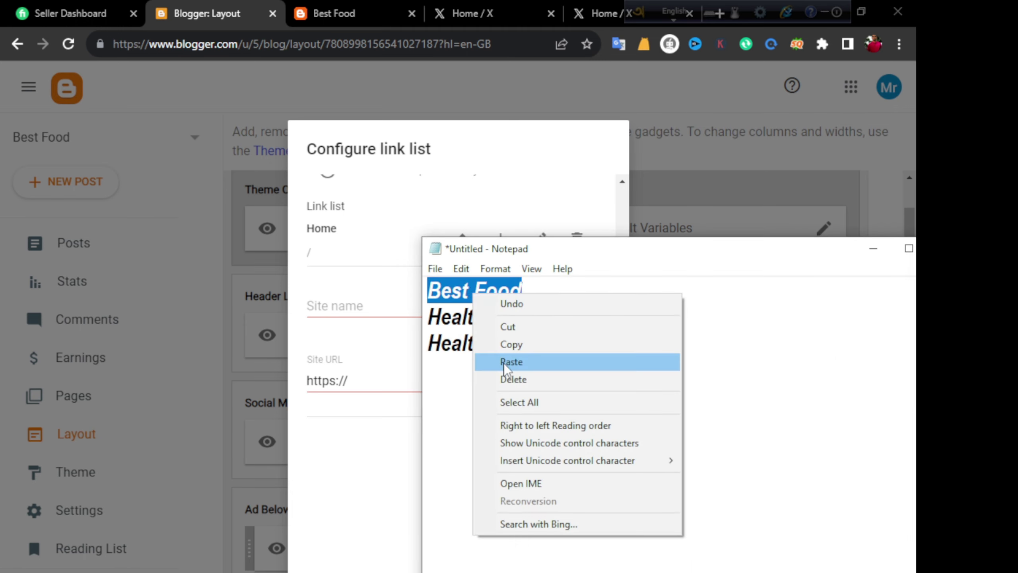
left_click(516, 346)
left_click(866, 255)
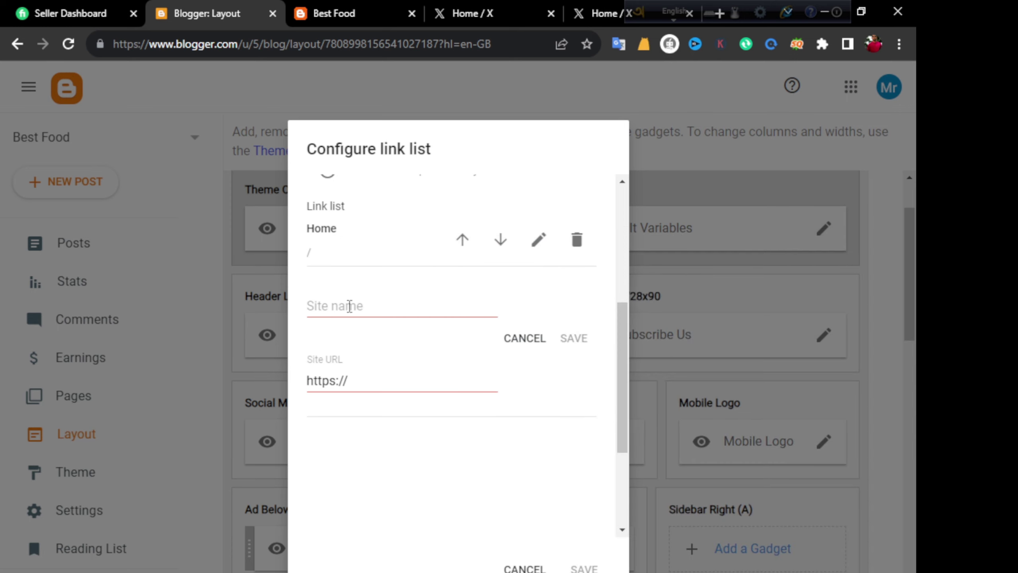
left_click_drag(306, 253, 324, 258)
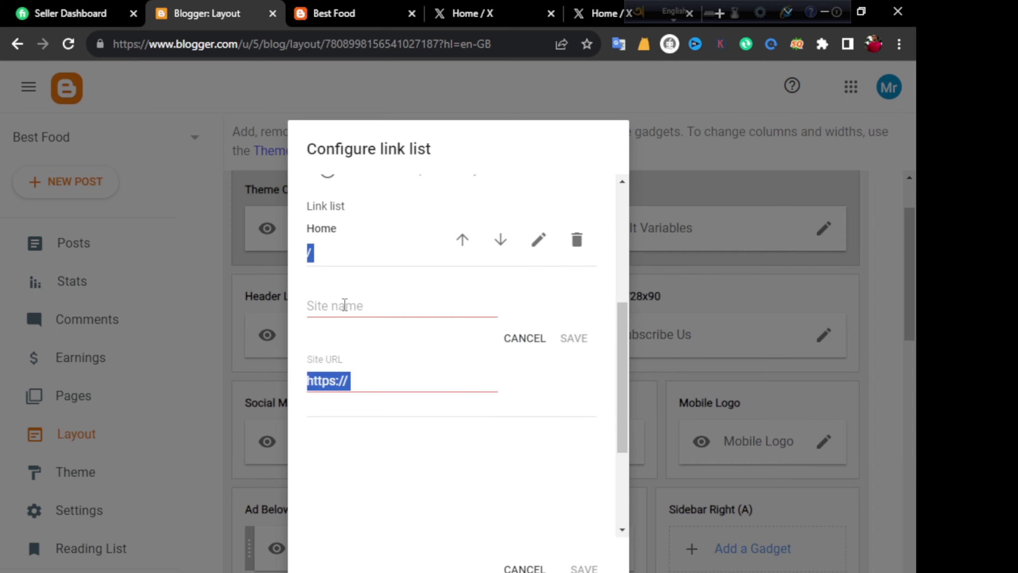
right_click(344, 304)
left_click(399, 451)
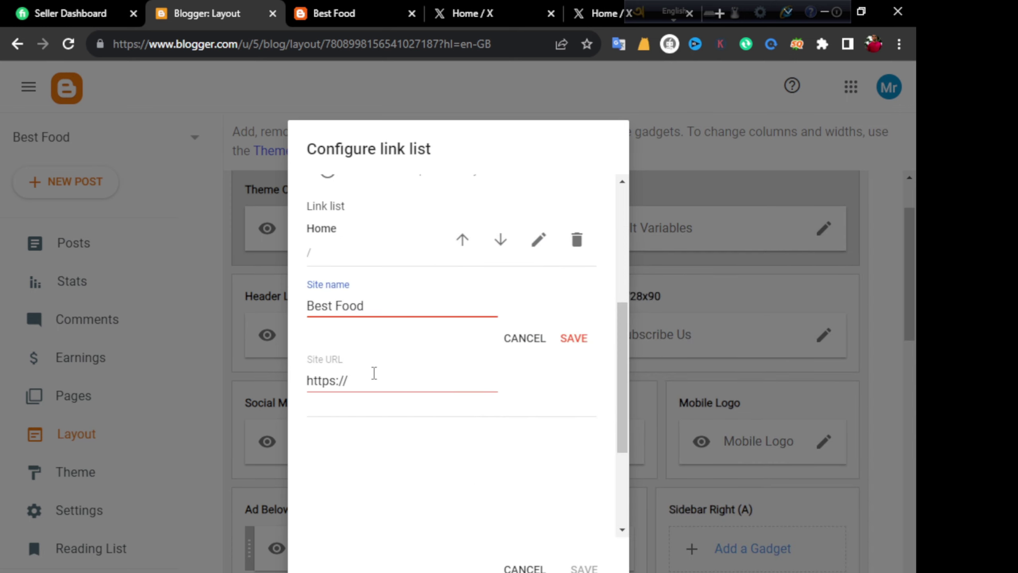
left_click(572, 340)
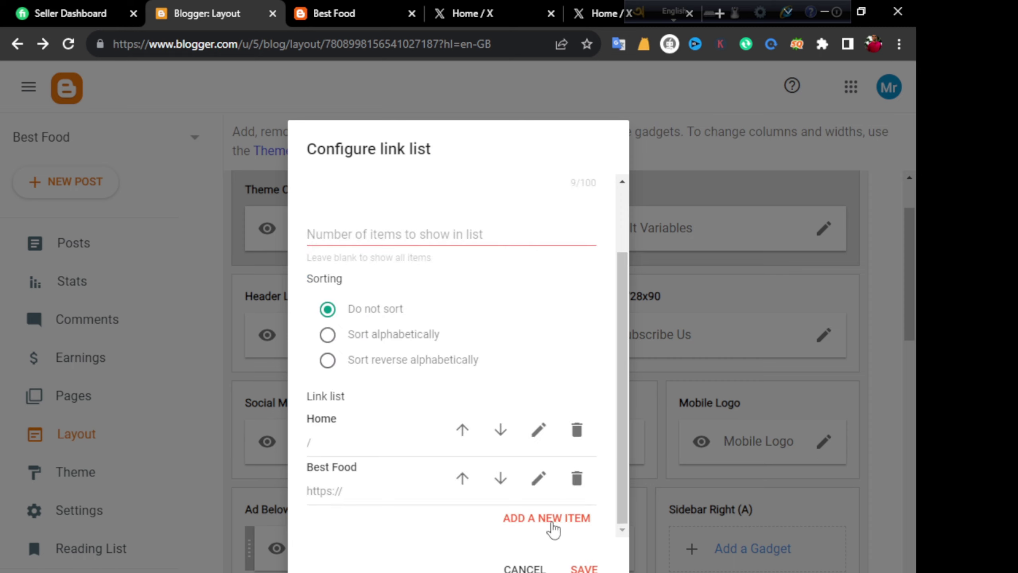
left_click(551, 521)
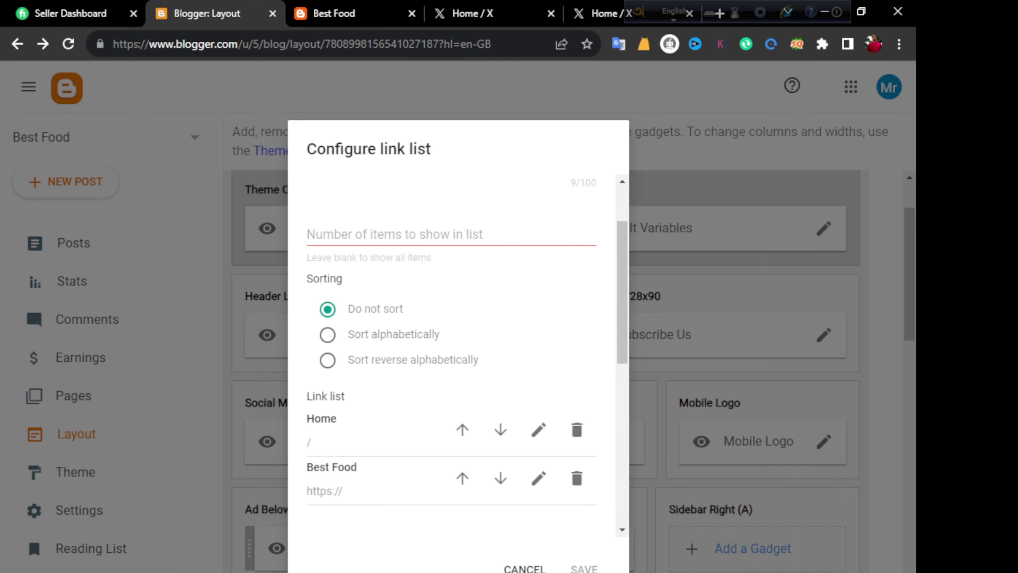
key("alt+Tab")
left_click_drag(595, 309, 385, 317)
right_click(474, 318)
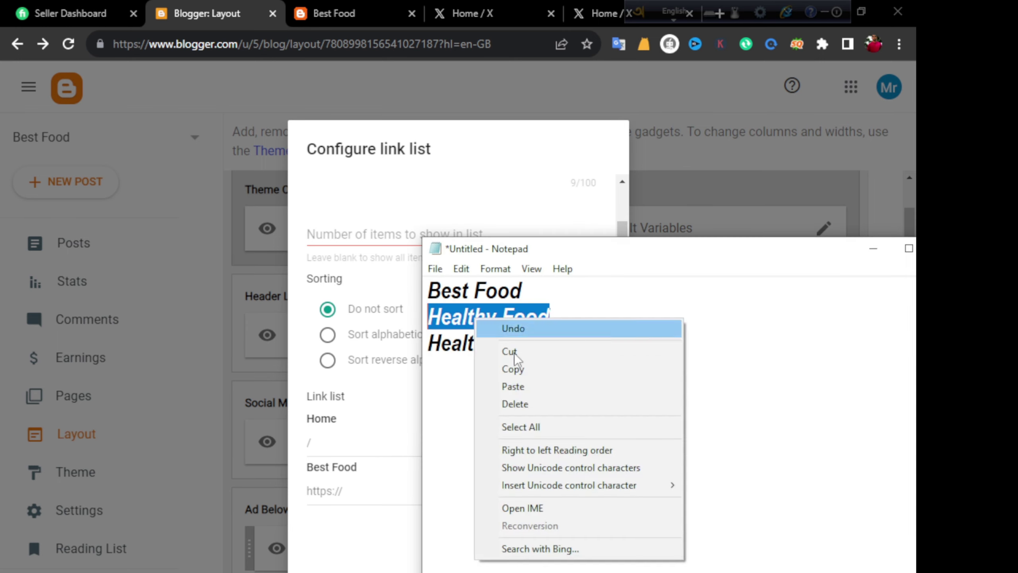
left_click(513, 369)
left_click(872, 248)
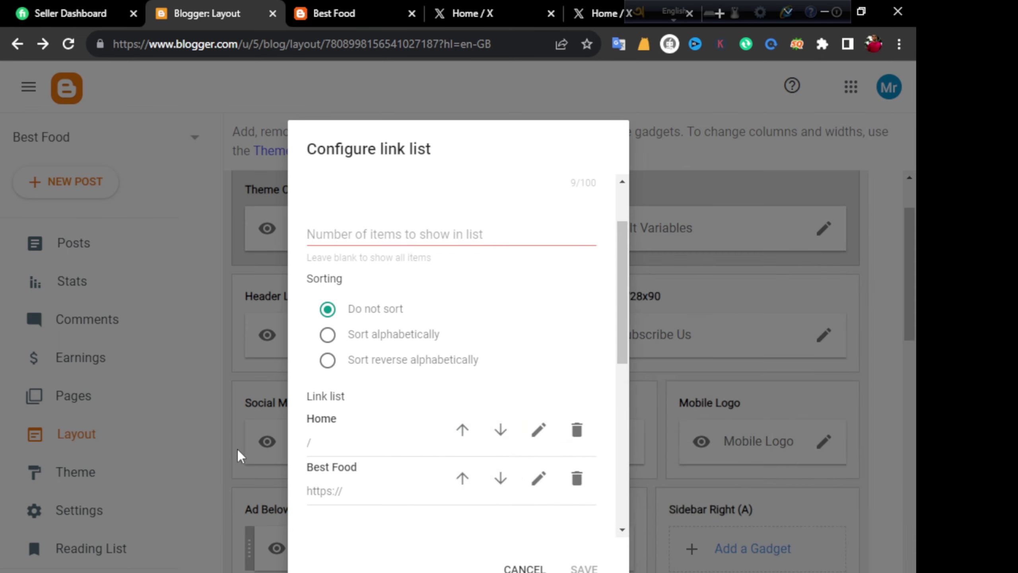
scroll(383, 467, "down", 2)
right_click(383, 470)
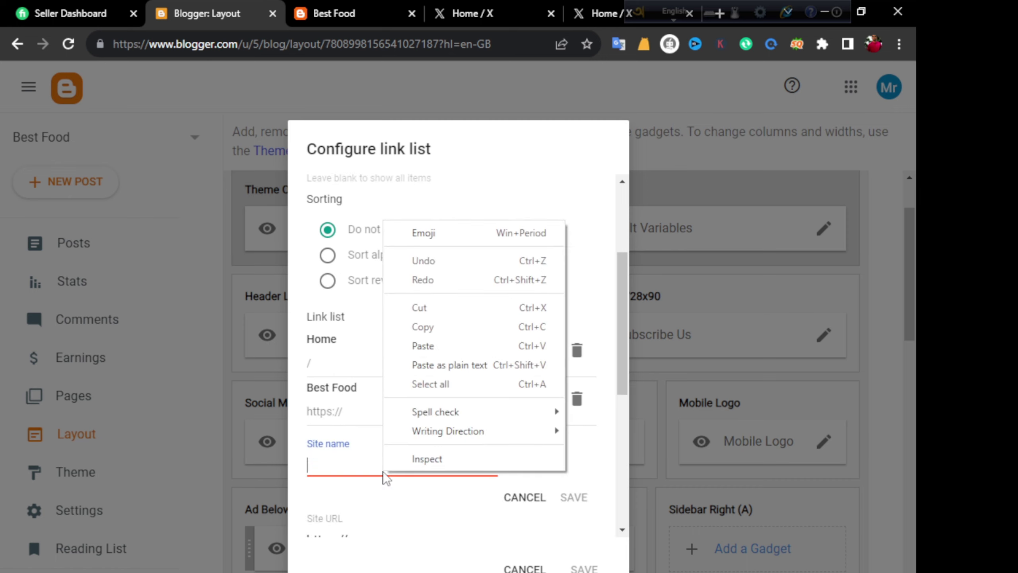
left_click(425, 346)
scroll(452, 401, "down", 3)
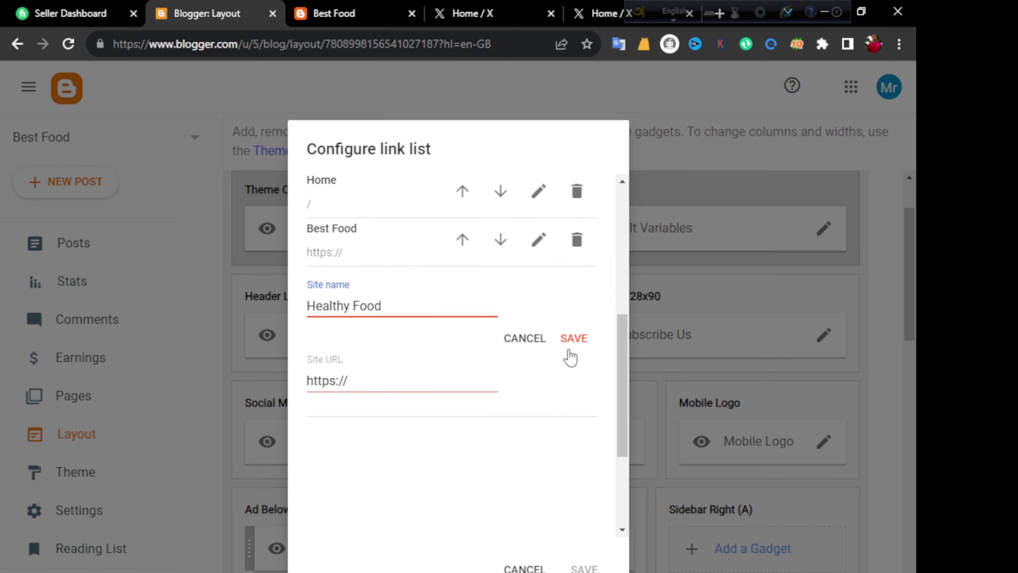
left_click(572, 337)
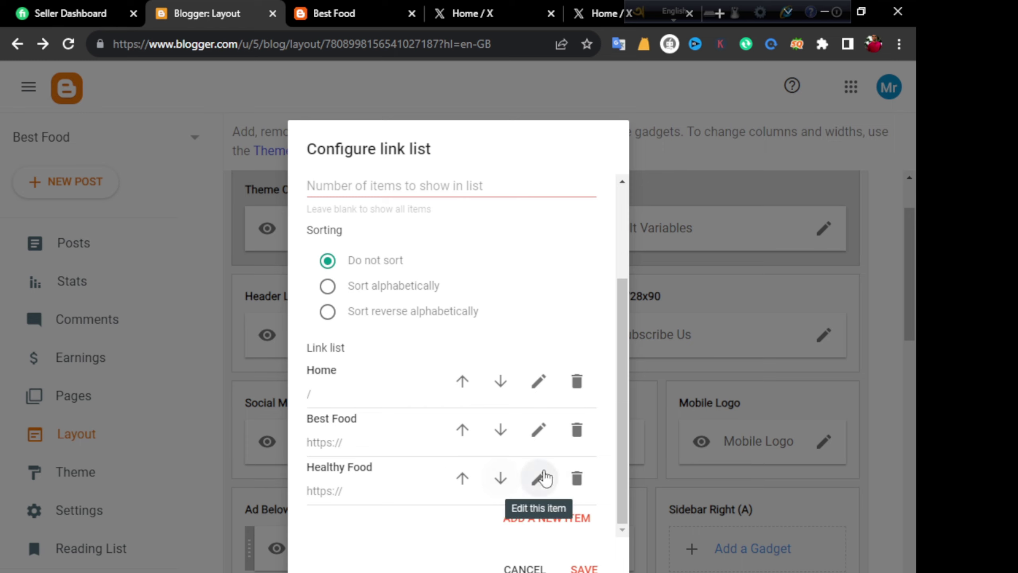
left_click(561, 519)
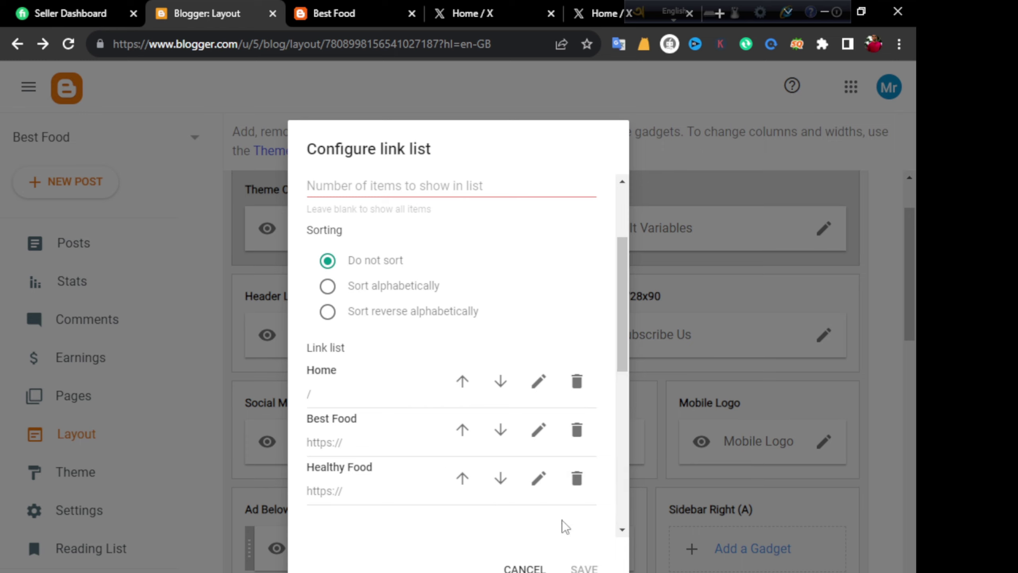
scroll(409, 479, "down", 4)
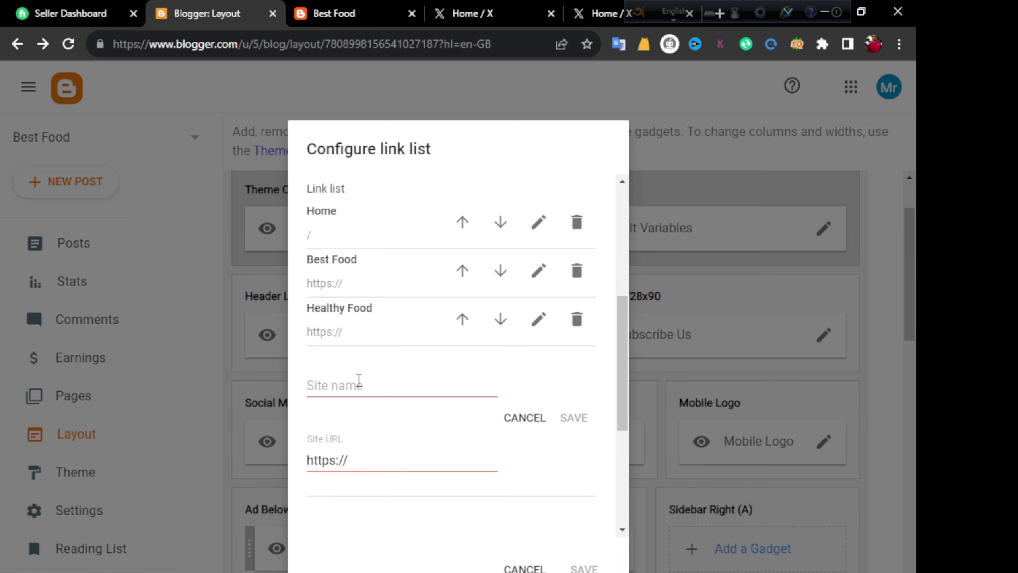
left_click(369, 386)
key("alt+Tab")
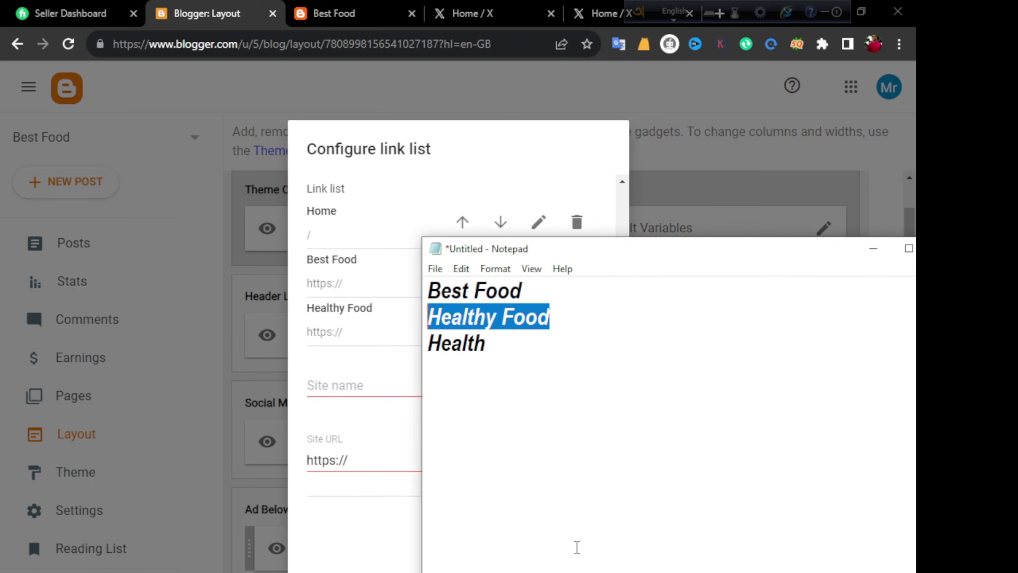
left_click_drag(519, 350, 389, 347)
right_click(469, 351)
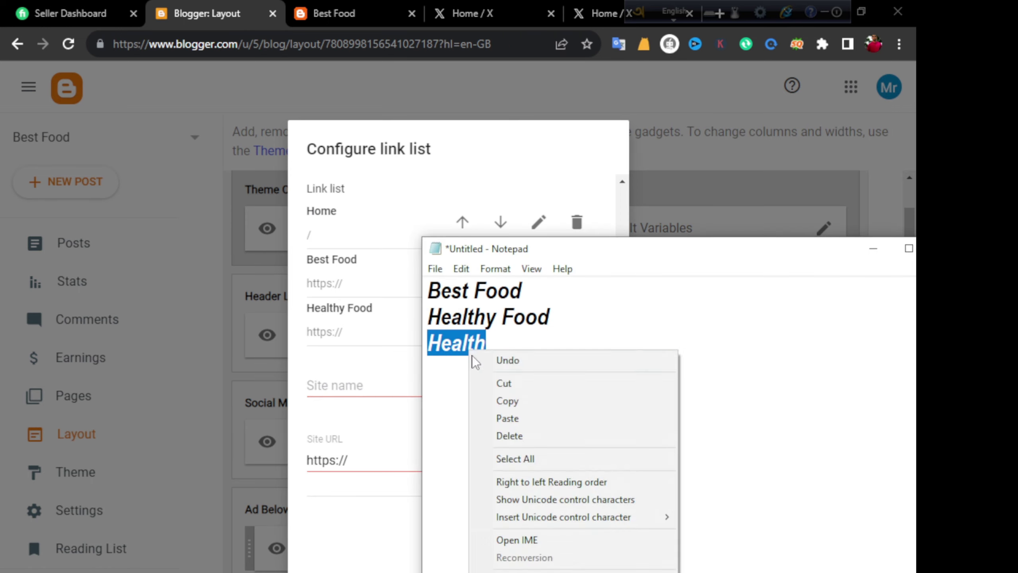
left_click(546, 402)
left_click(353, 387)
right_click(353, 388)
left_click(424, 528)
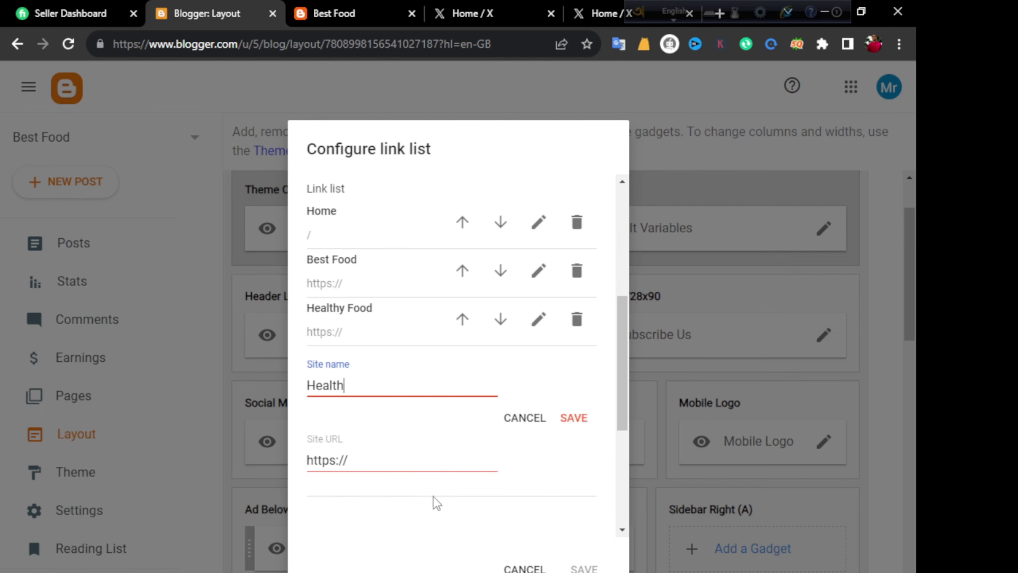
left_click(579, 419)
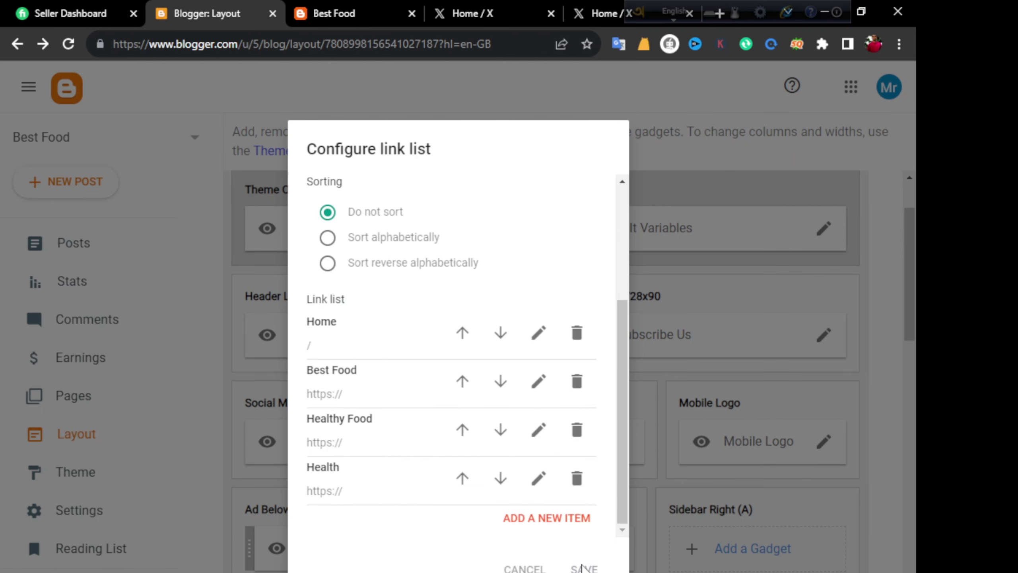
left_click(583, 568)
- Reload the live Best Food blog to check the main menu items
left_click(460, 11)
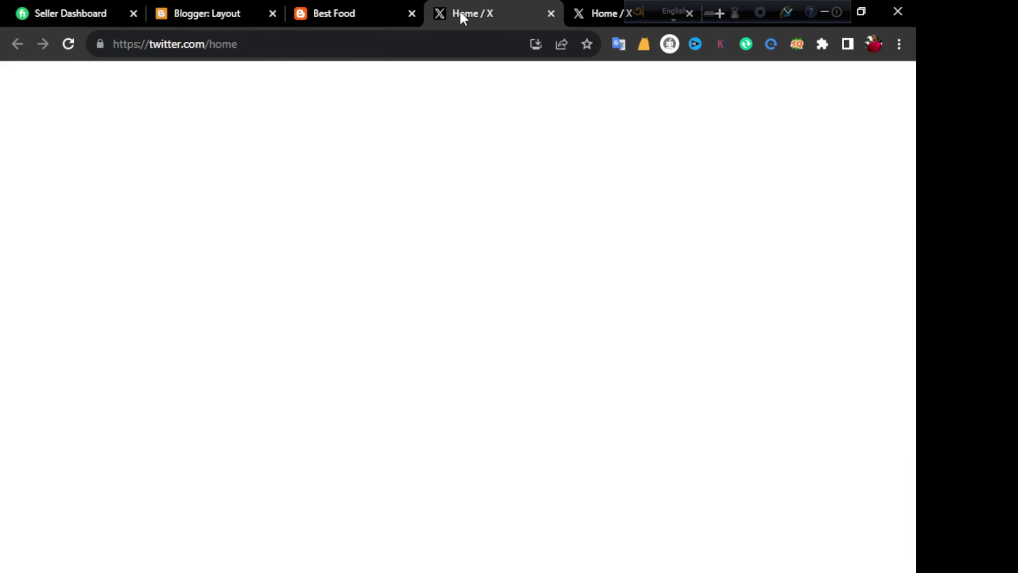
left_click(326, 16)
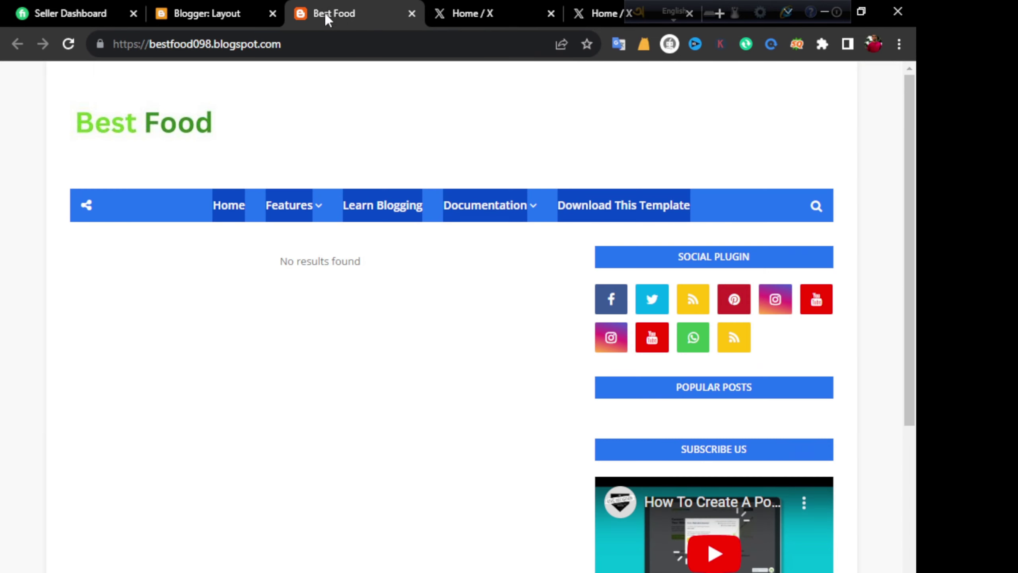
left_click(73, 42)
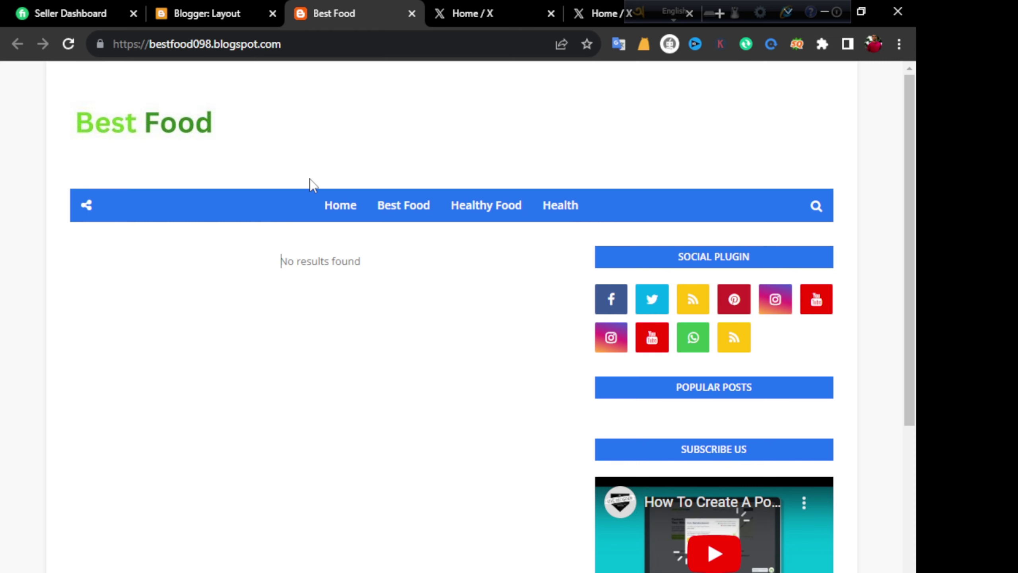
- Return to the Blogger layout and examine the Social Plugin widget's settings against the live blog, closing them without changes
left_click(248, 14)
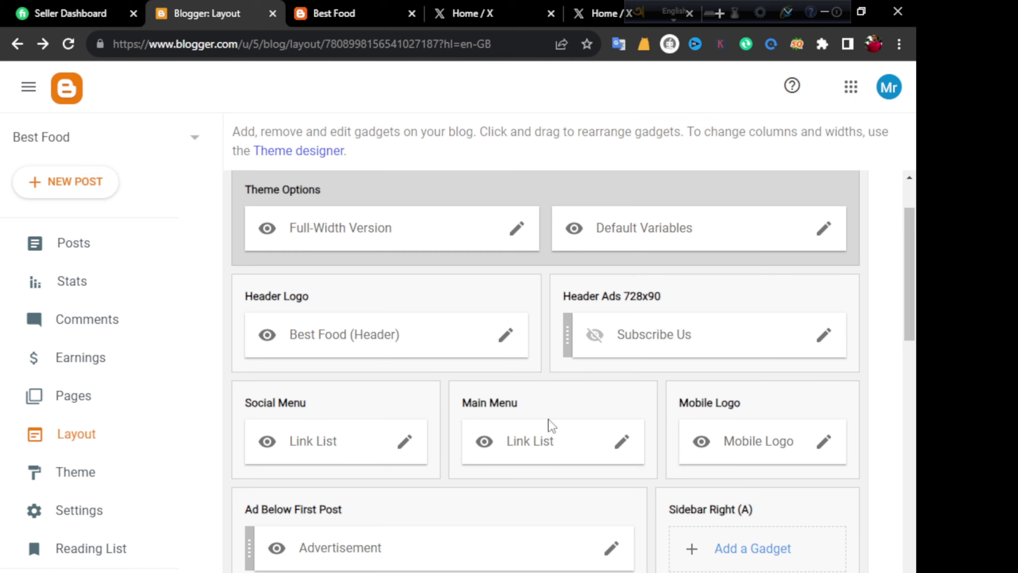
scroll(549, 419, "down", 5)
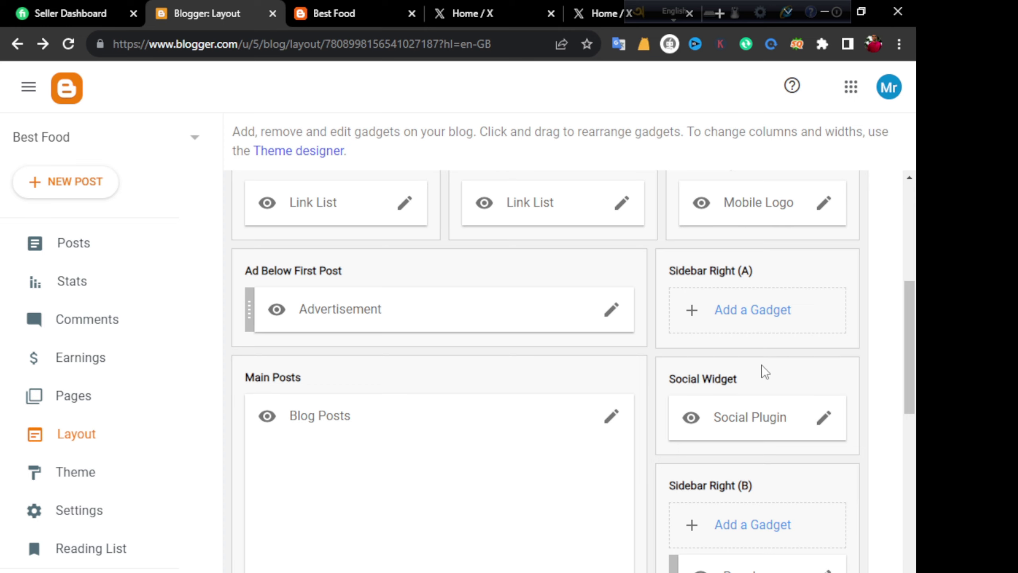
scroll(784, 375, "up", 3)
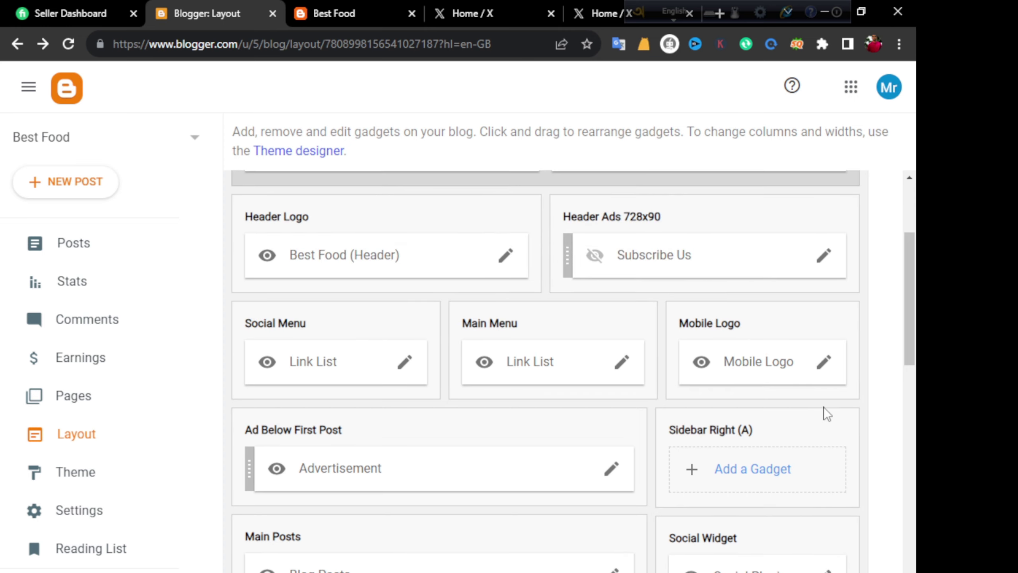
scroll(824, 408, "down", 2)
scroll(770, 358, "down", 4)
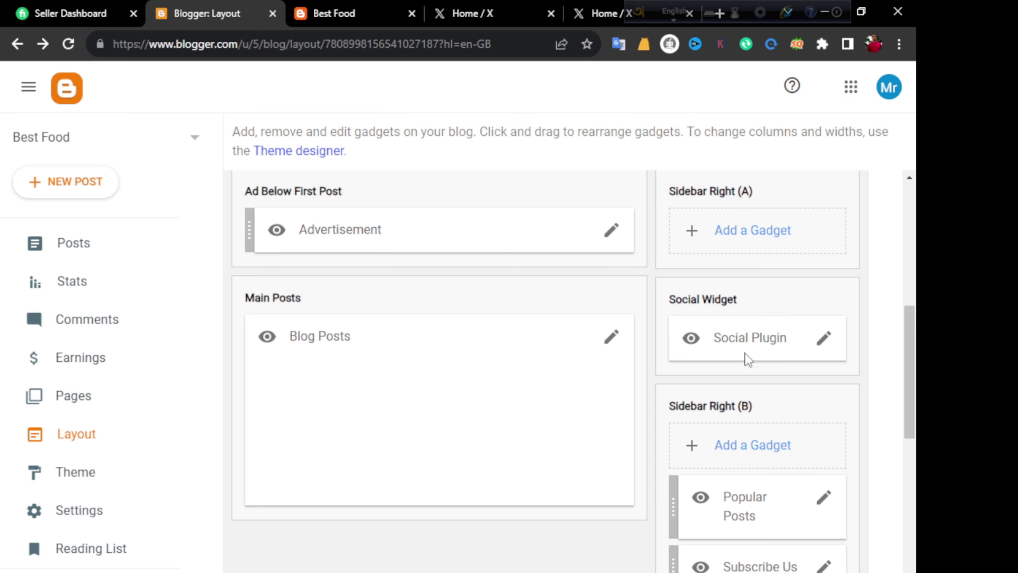
left_click(833, 334)
left_click(334, 13)
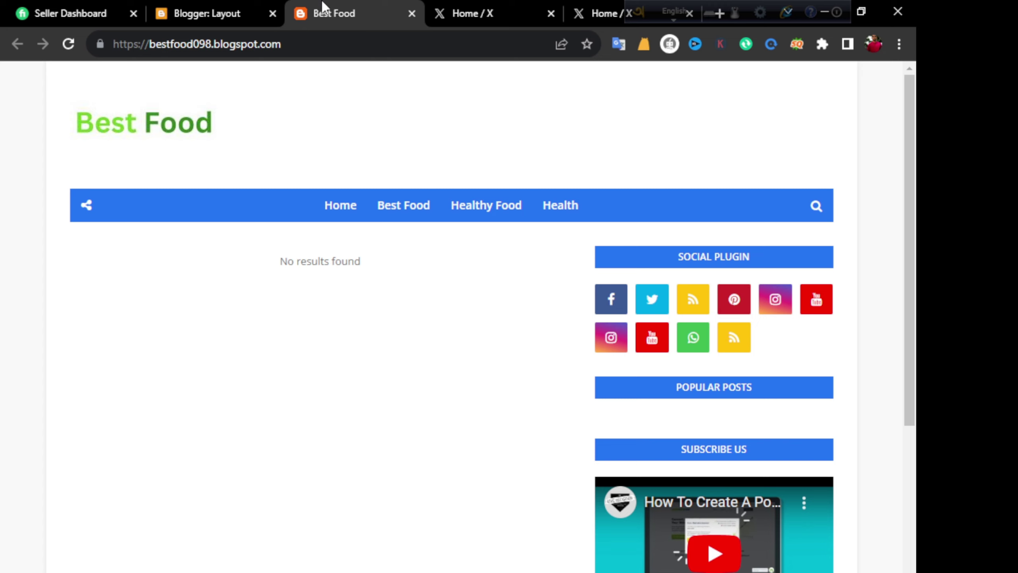
left_click(231, 2)
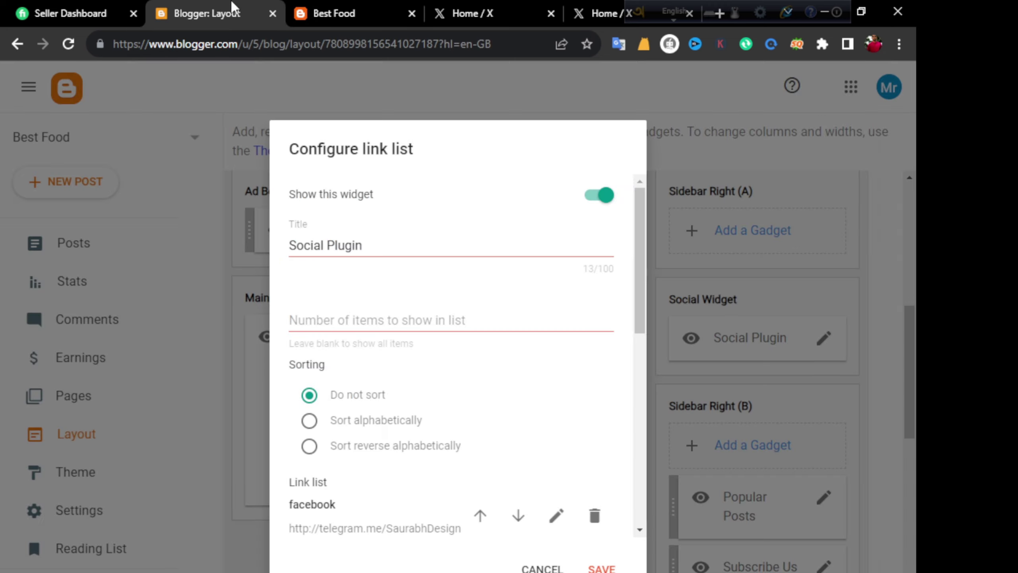
left_click(545, 565)
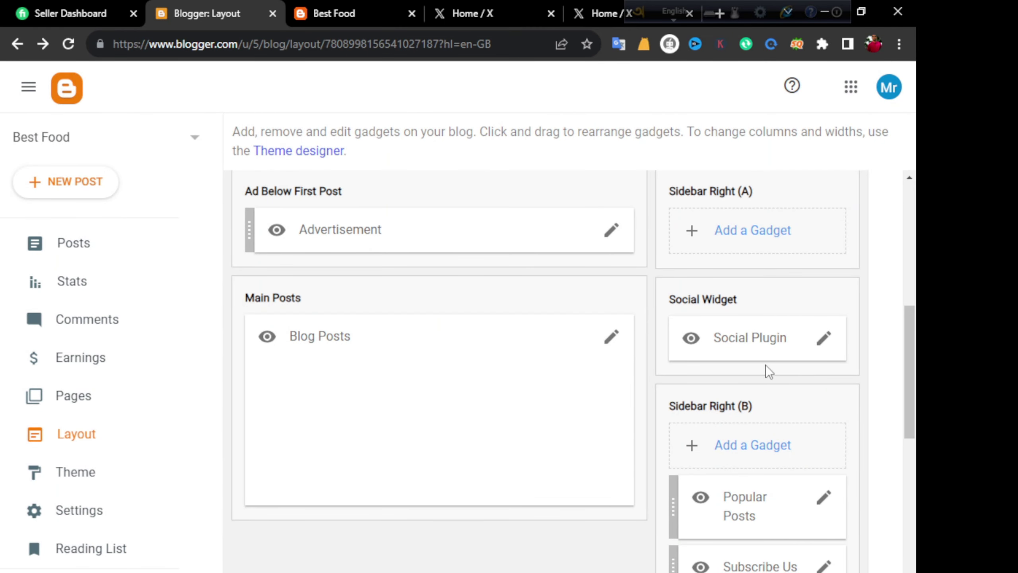
- Examine the Popular Posts gadget's settings in the Sidebar Right (B) section and close them without changes
scroll(365, 269, "up", 5)
scroll(829, 508, "down", 5)
scroll(813, 337, "down", 2)
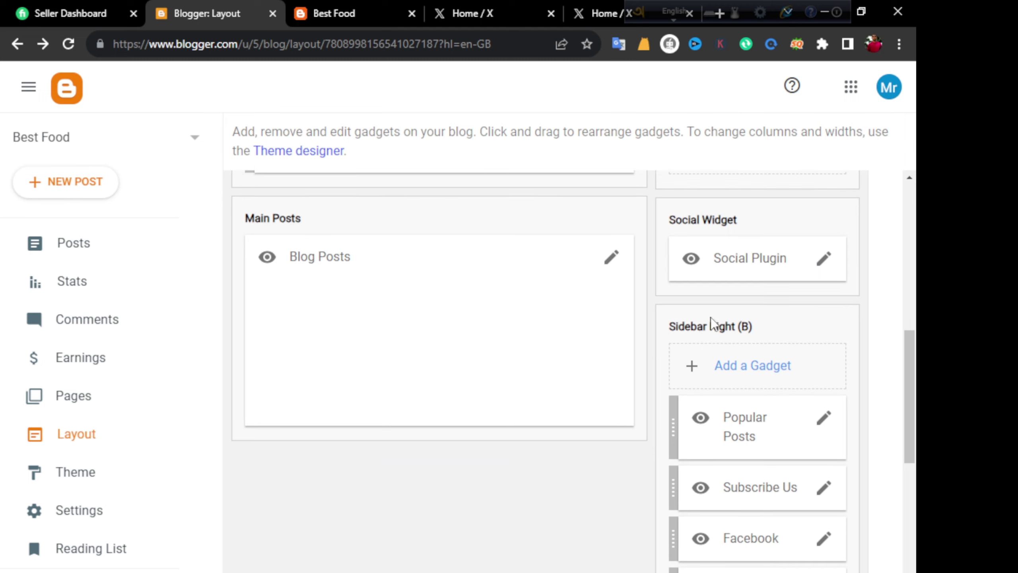
scroll(809, 357, "down", 4)
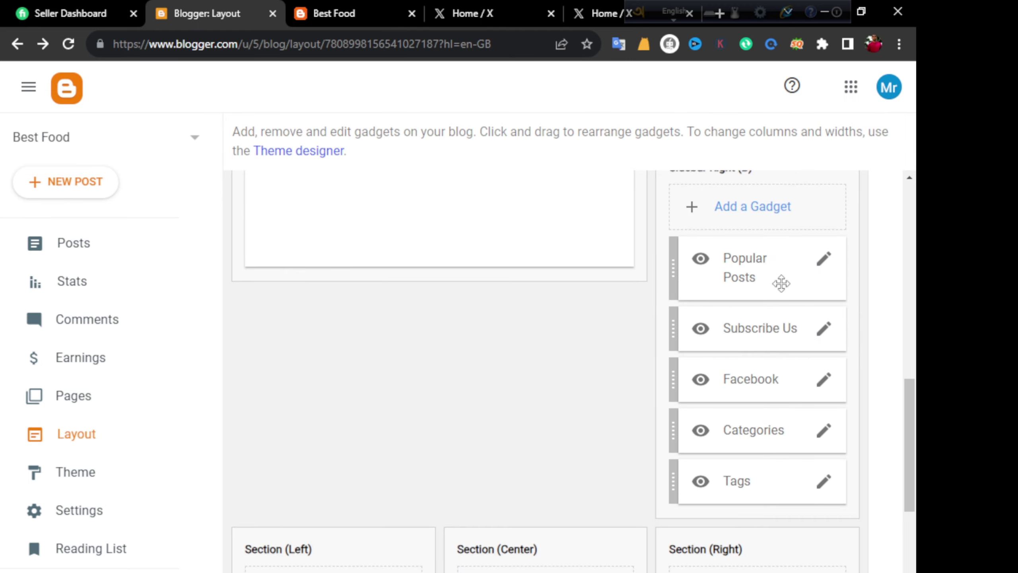
left_click(830, 259)
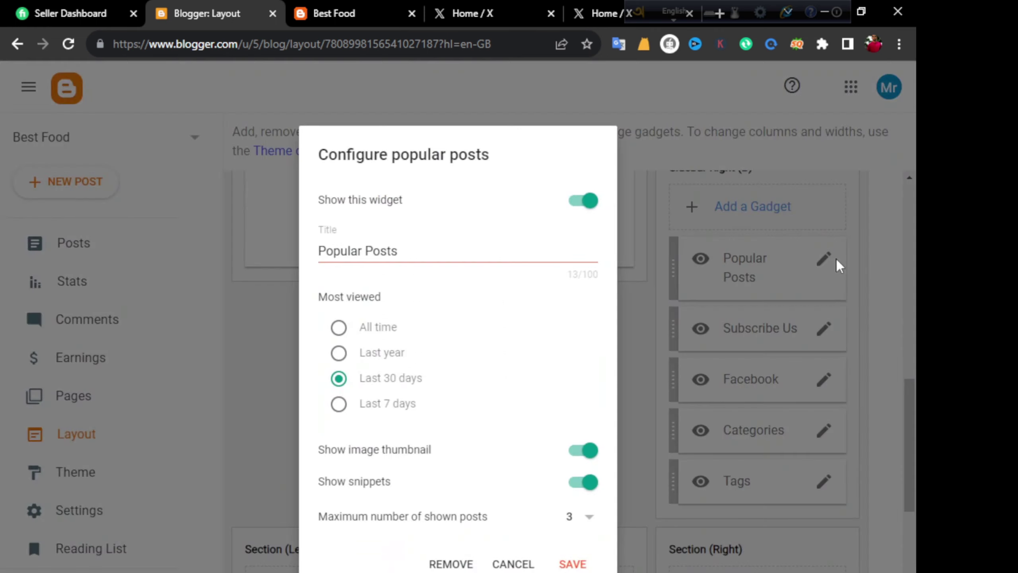
left_click(512, 562)
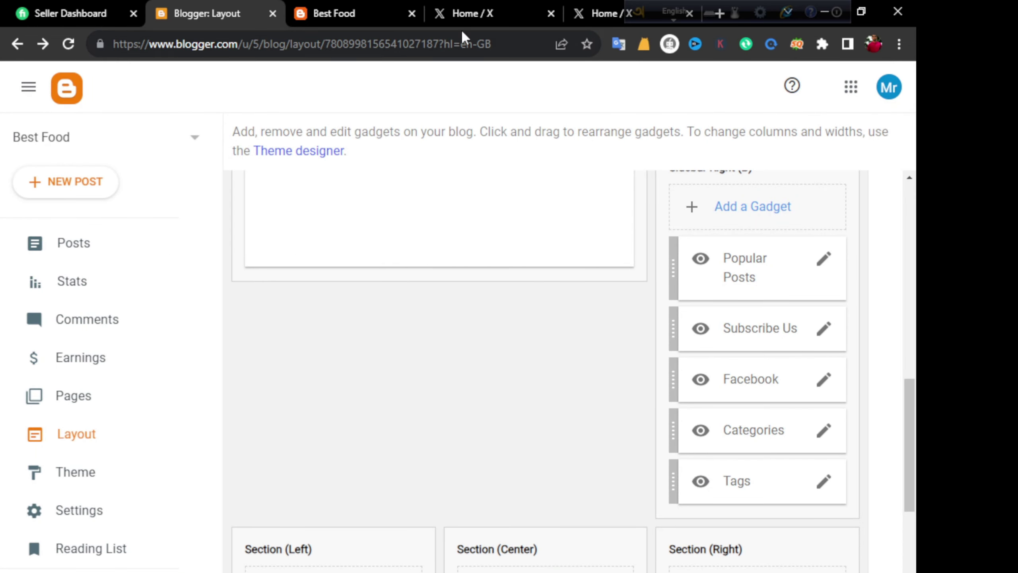
- Examine the Popular Posts and Subscribe Us sections in the live blog's sidebar and return to the Blogger layout
left_click(314, 10)
scroll(542, 400, "down", 2)
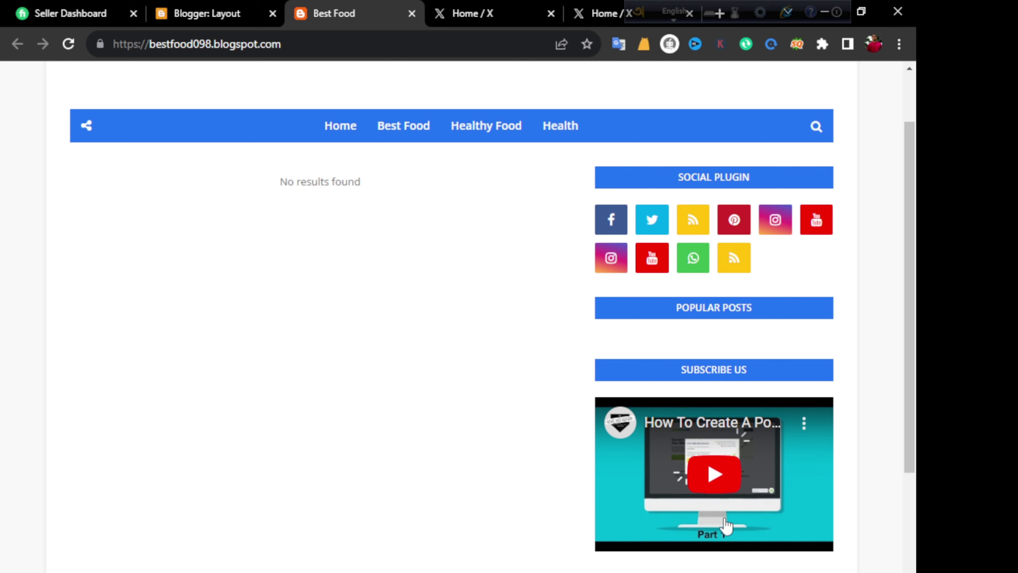
left_click(245, 9)
left_click(307, 10)
left_click(213, 9)
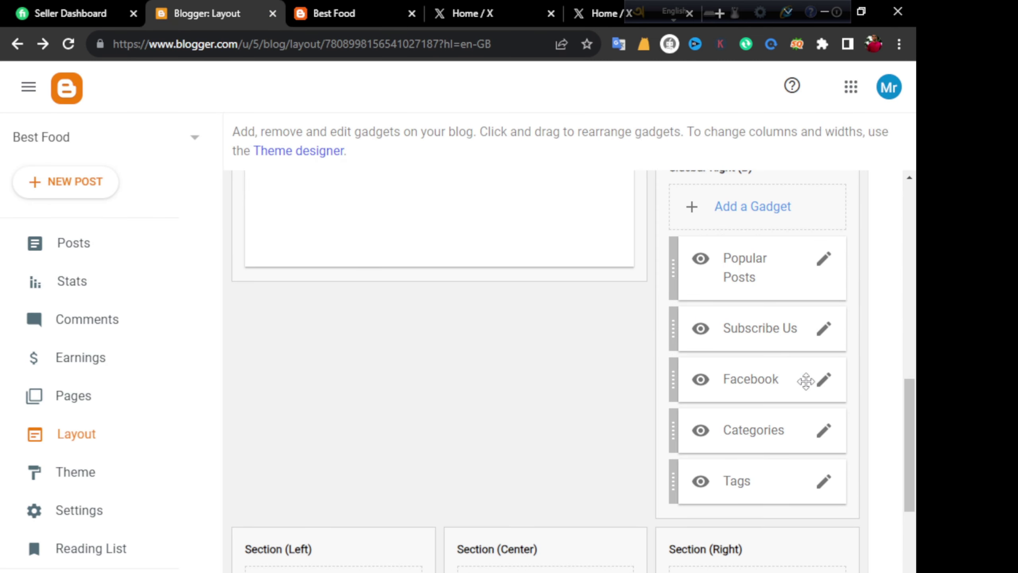
- Remove the Subscribe Us HTML/JavaScript gadget from the Sidebar Right (B) section
left_click(825, 330)
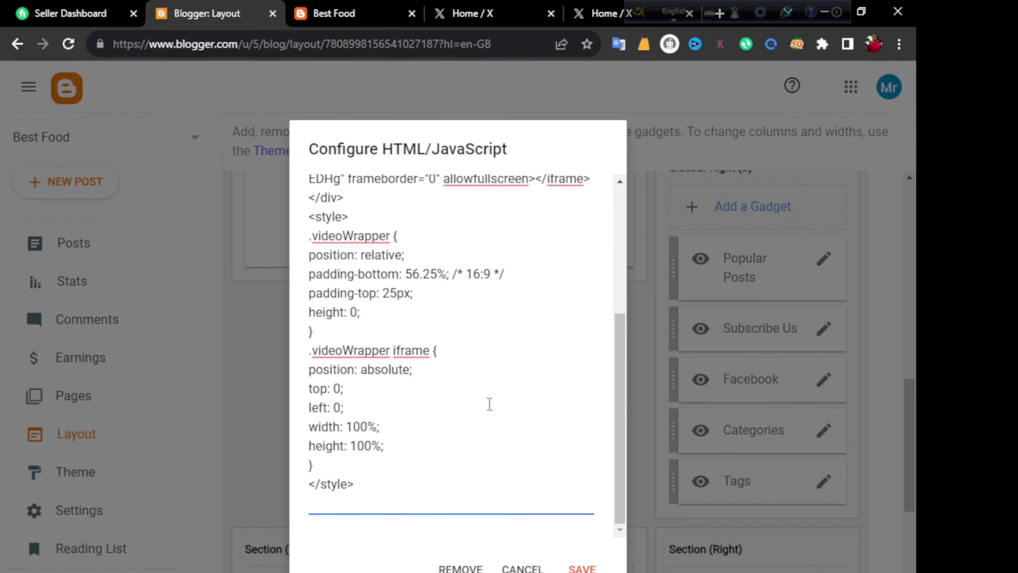
scroll(490, 404, "up", 2)
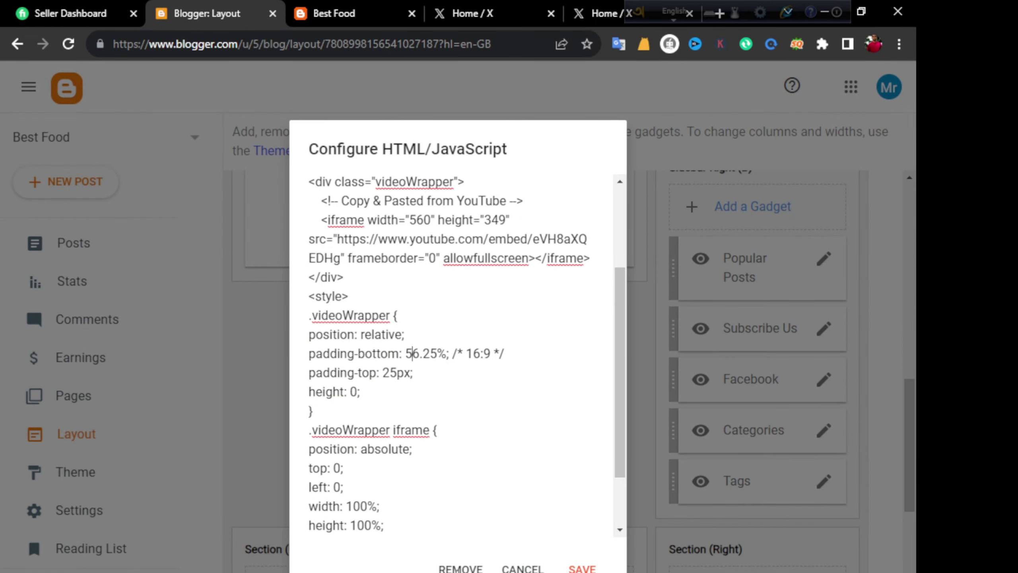
left_click(460, 568)
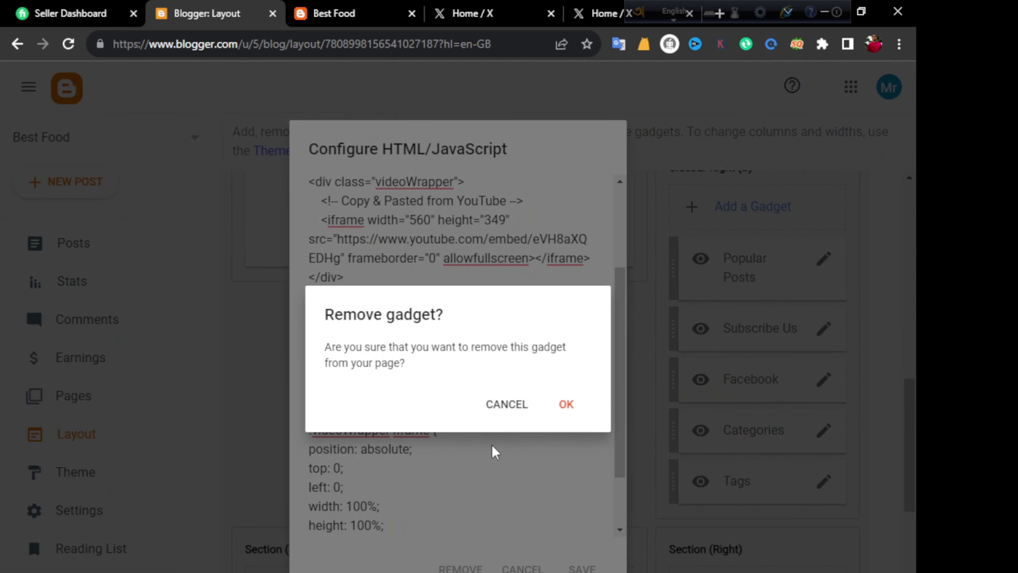
left_click(572, 405)
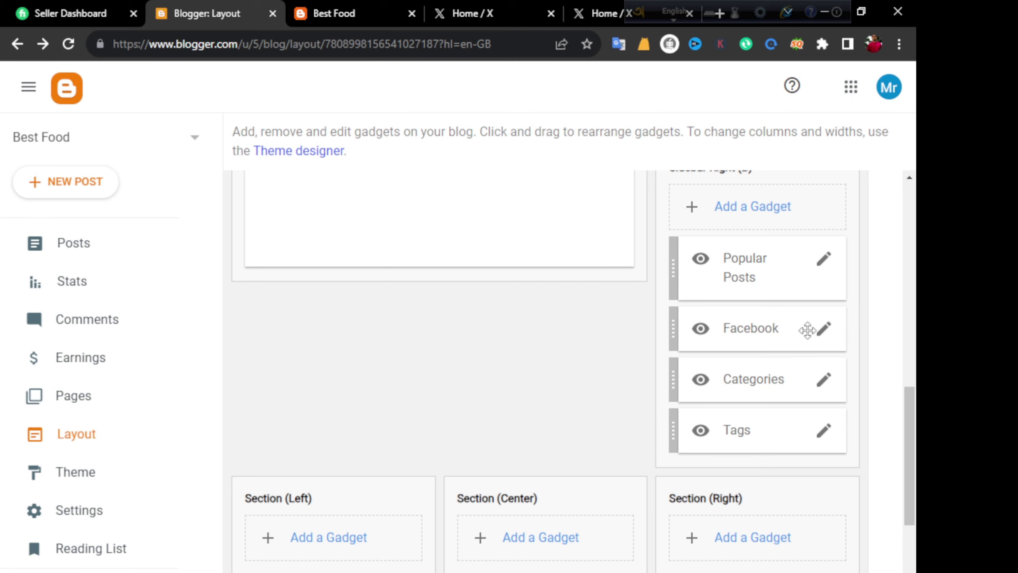
- Remove the Facebook HTML/JavaScript gadget from the Sidebar Right (B) section
left_click(825, 329)
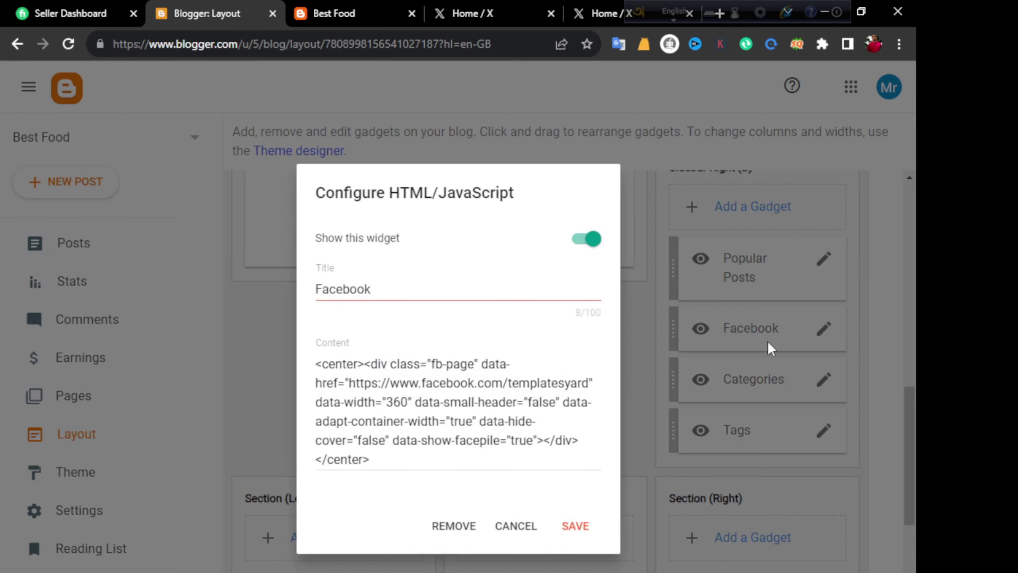
left_click(453, 526)
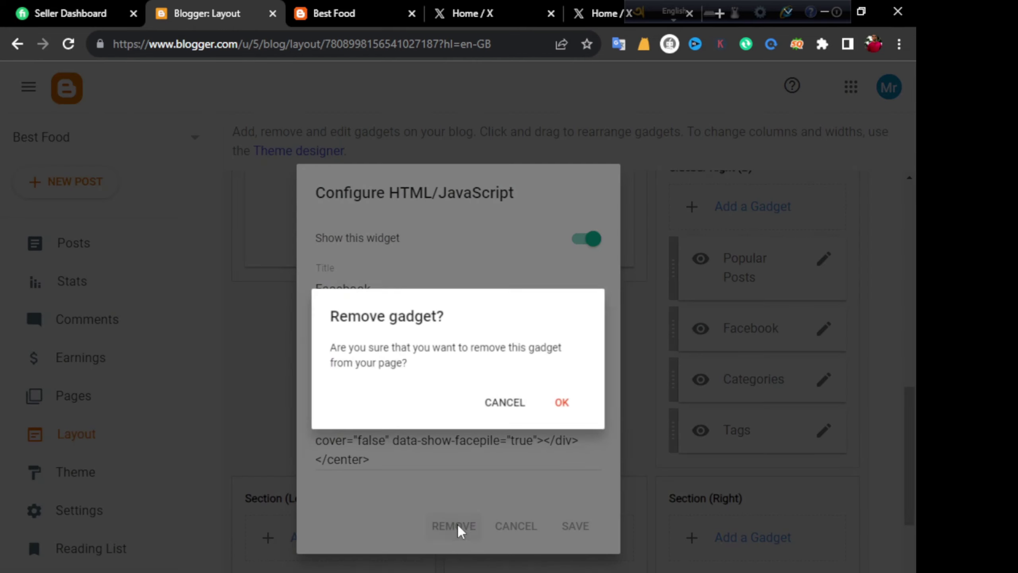
left_click(572, 403)
- Hide the Tags gadget in the Sidebar Right (B) section and save it
left_click(825, 380)
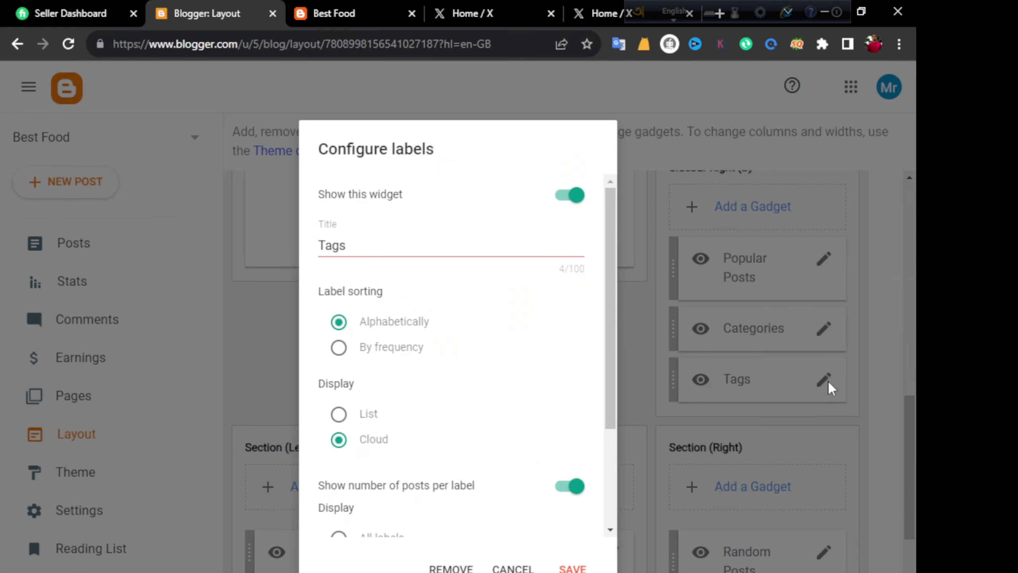
left_click(574, 196)
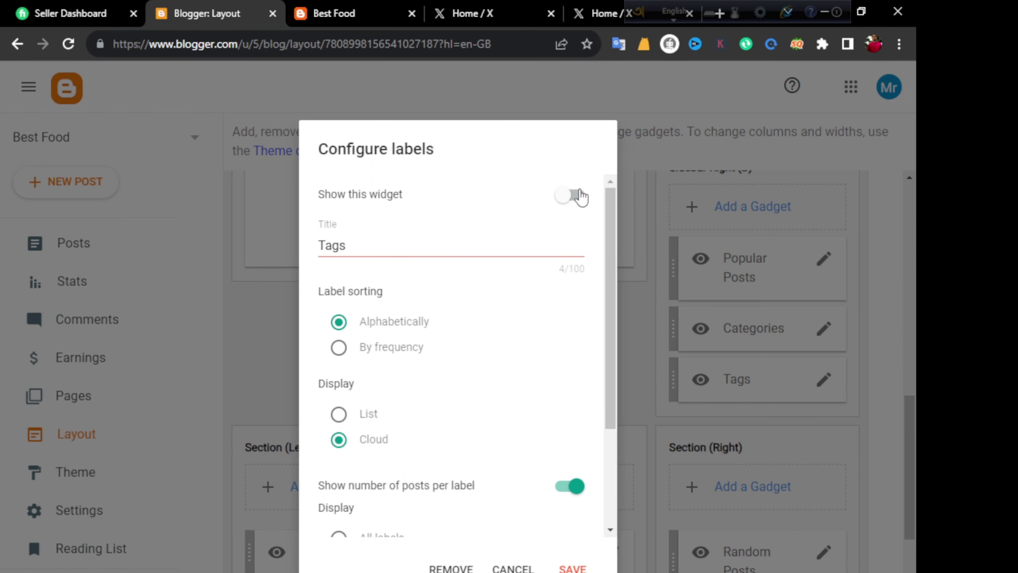
left_click(573, 568)
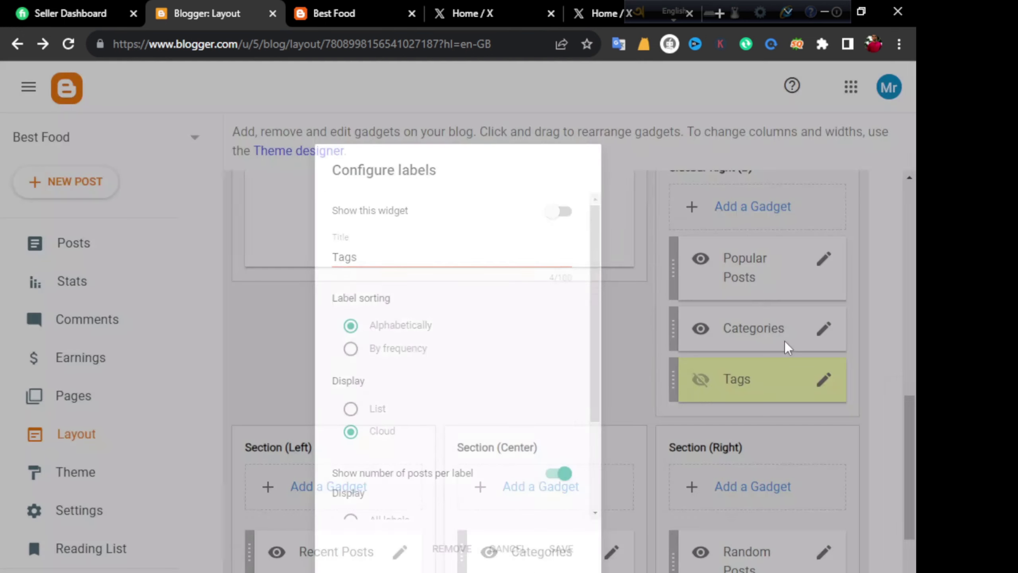
scroll(870, 368, "up", 2)
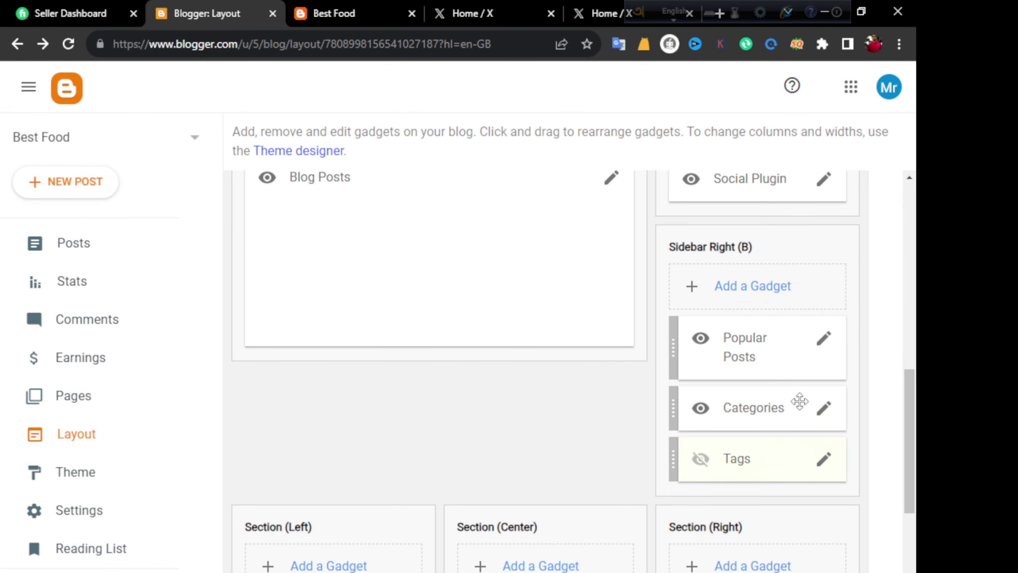
- Reload the live blog and examine its menu and sidebar against the Sidebar Right (B) gadgets in the layout
left_click(336, 5)
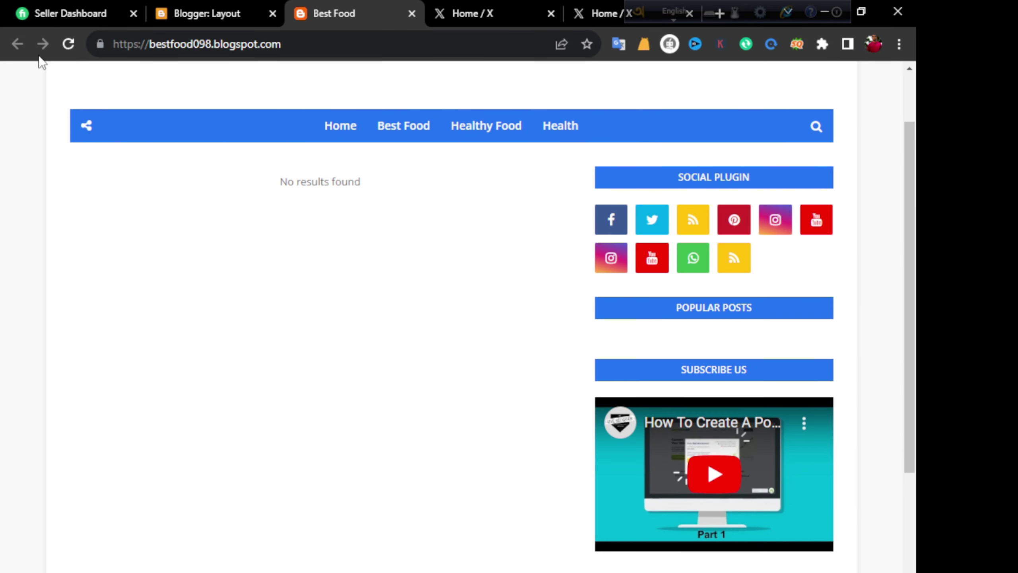
left_click(69, 44)
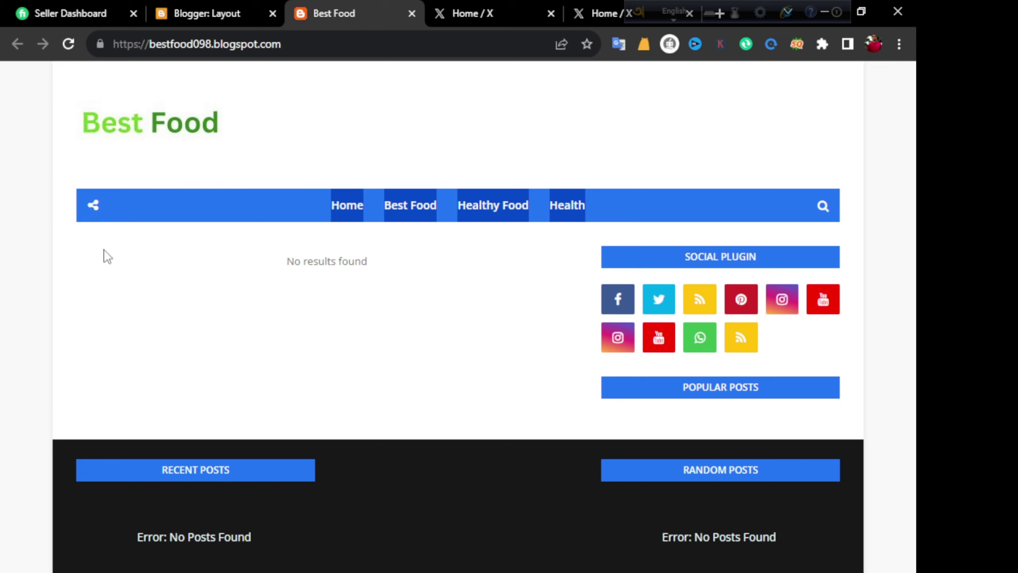
left_click(82, 245)
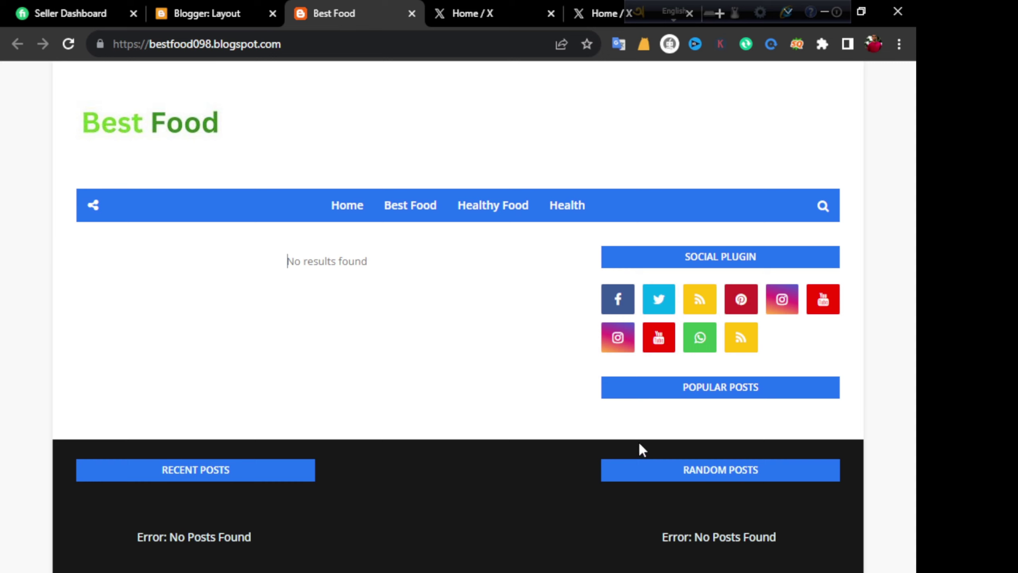
left_click_drag(643, 438, 712, 448)
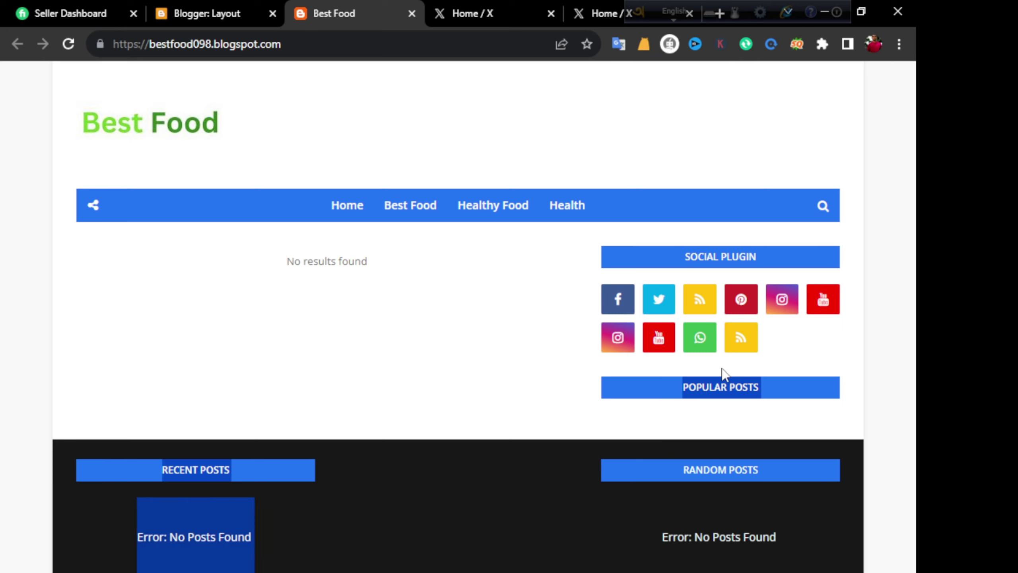
left_click(180, 15)
scroll(753, 329, "up", 5)
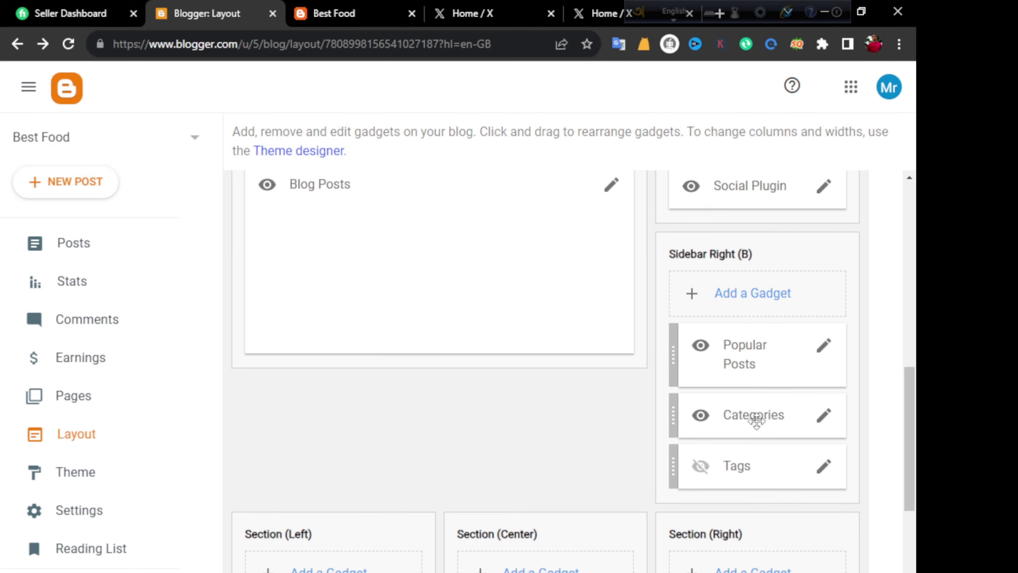
- Compare the live blog's Recent Posts and Random Posts footer areas with the Left, Center and Right sections in the layout
left_click(322, 10)
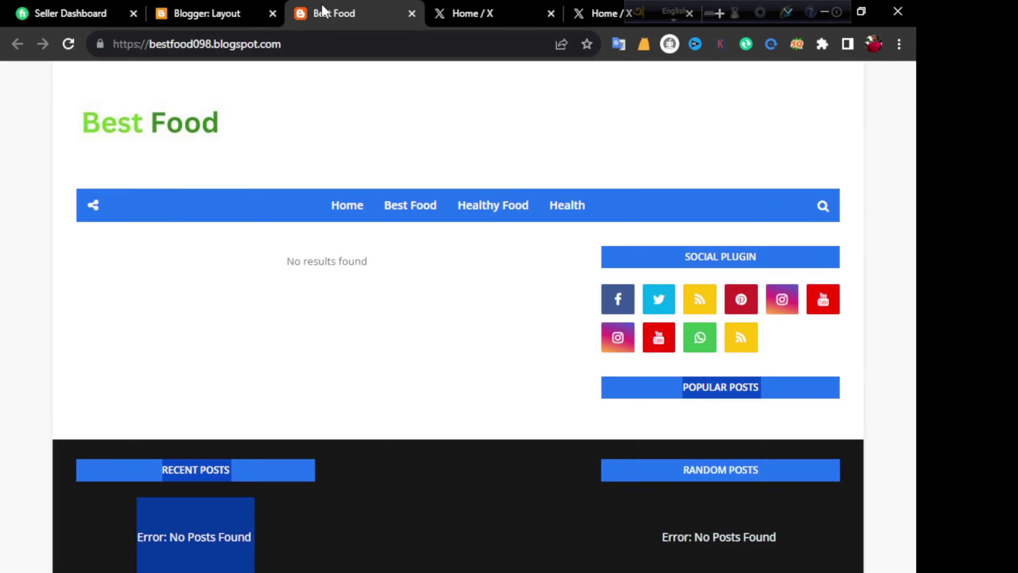
left_click(581, 441)
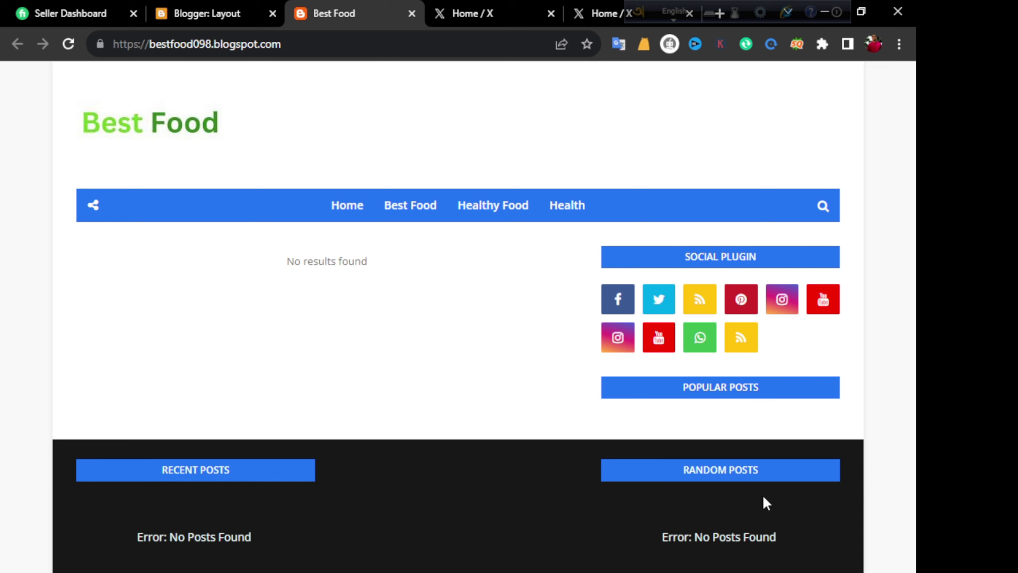
left_click(202, 10)
scroll(527, 533, "down", 4)
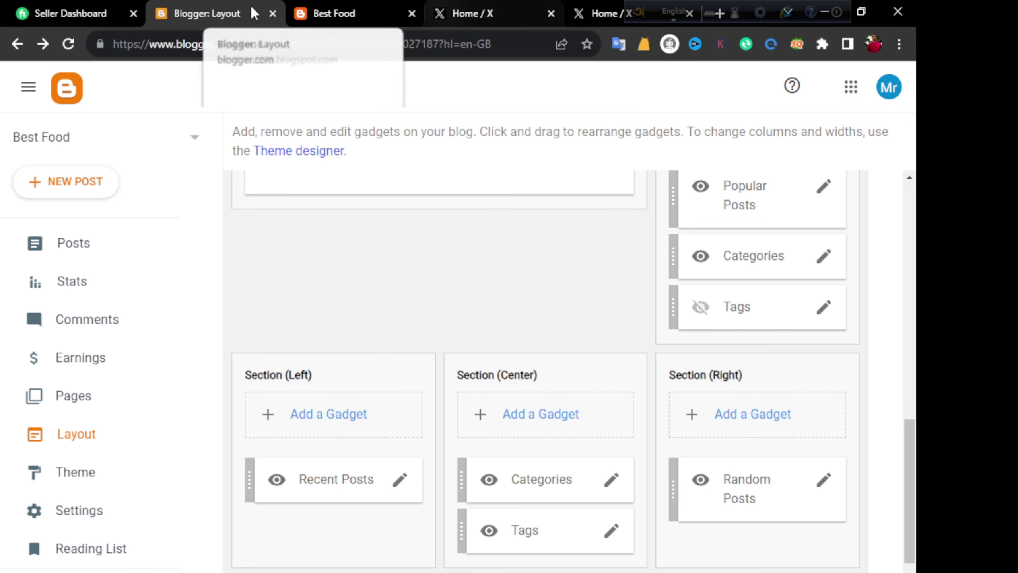
left_click(324, 11)
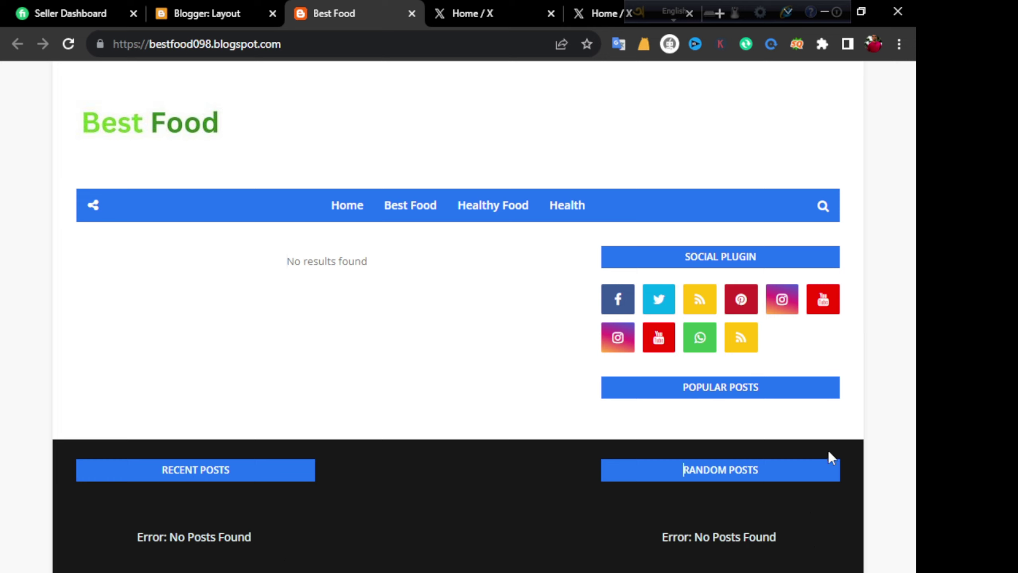
left_click(246, 1)
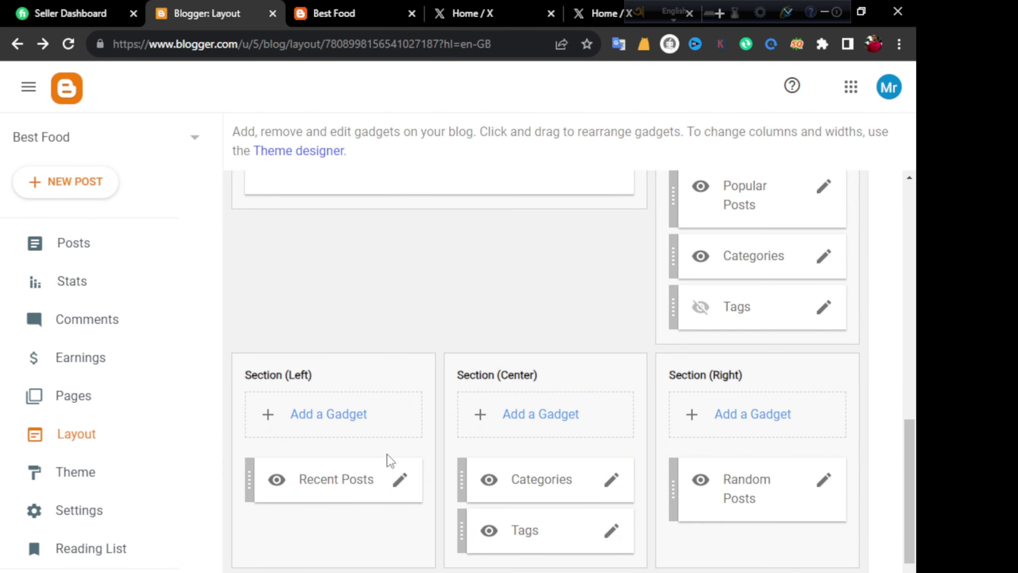
- Remove the Recent Posts HTML/JavaScript gadget from Section (Left)
left_click(400, 480)
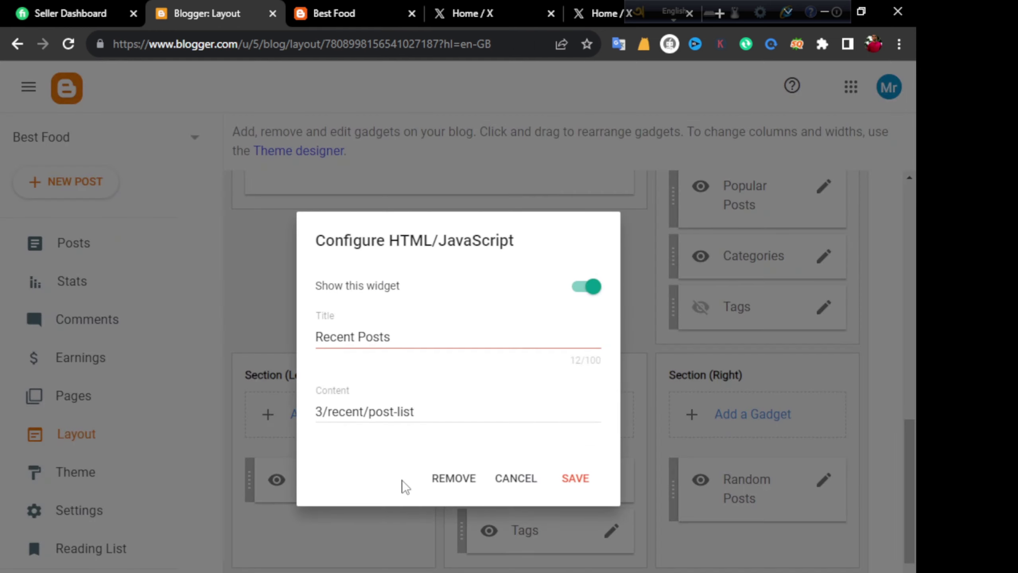
left_click(444, 485)
left_click(563, 415)
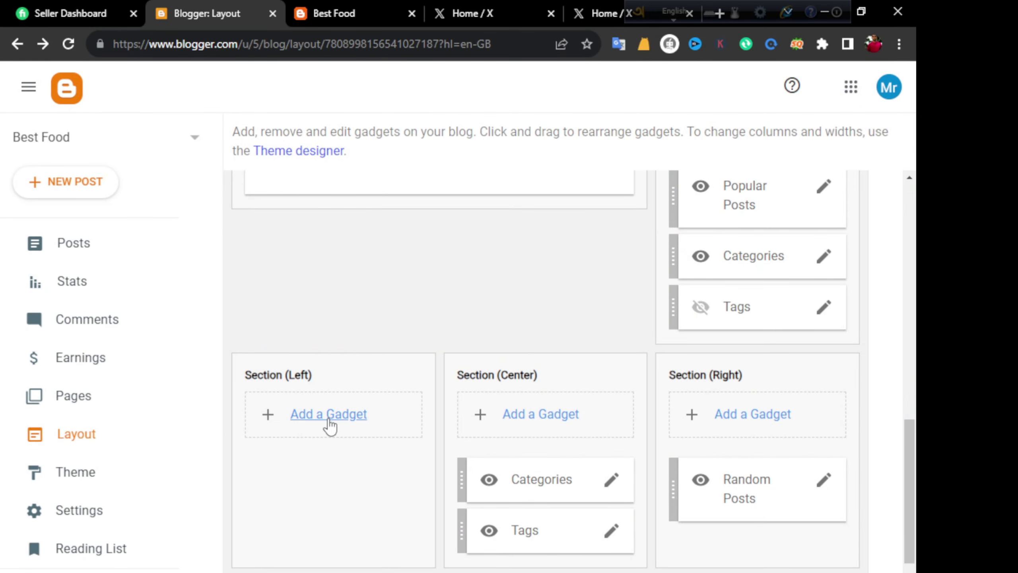
- Add an Image gadget to Section (Left) and upload Add a heading.jpg from the computer's Downloads folder as its image
left_click(330, 421)
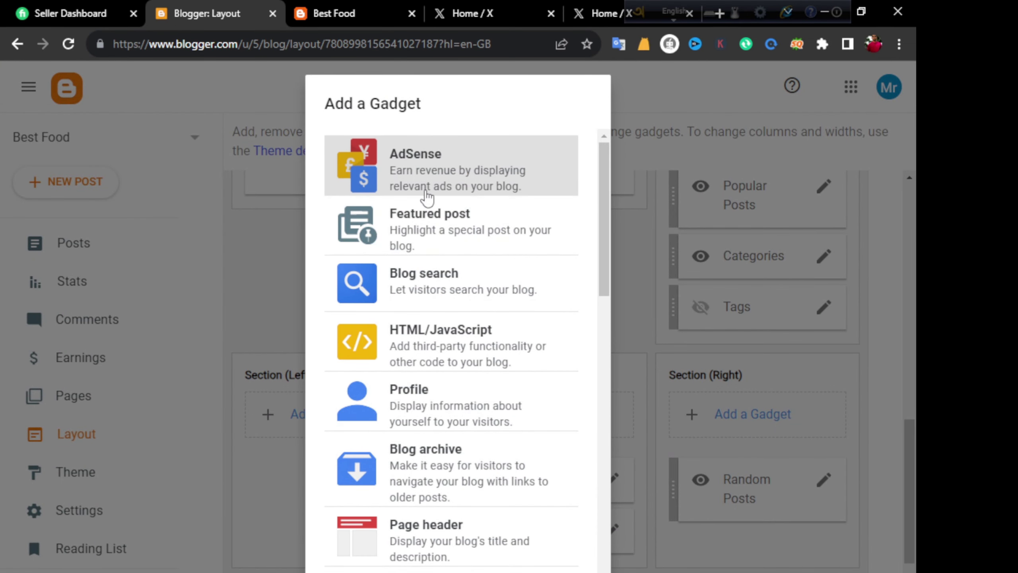
scroll(443, 425, "down", 4)
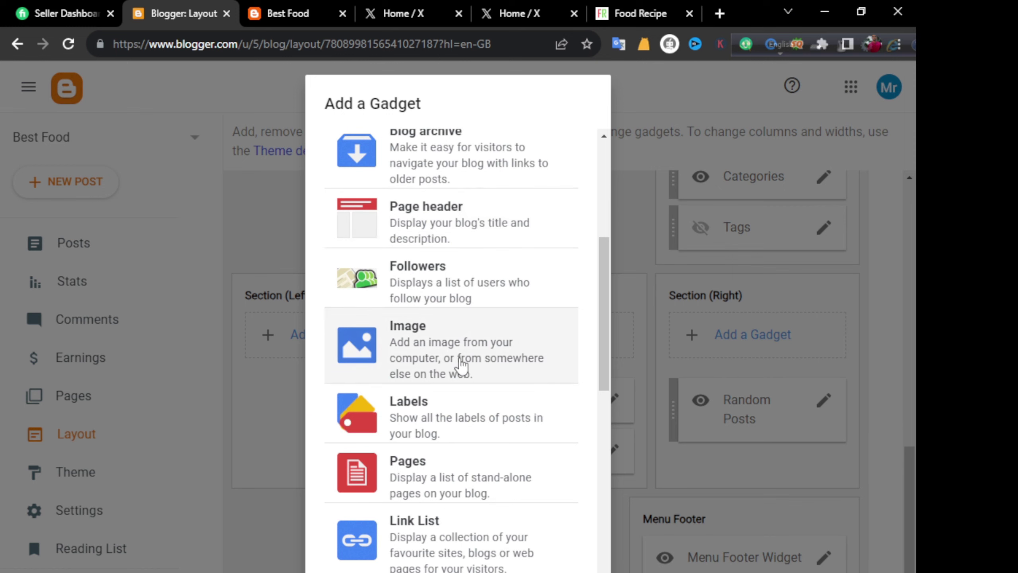
left_click(418, 341)
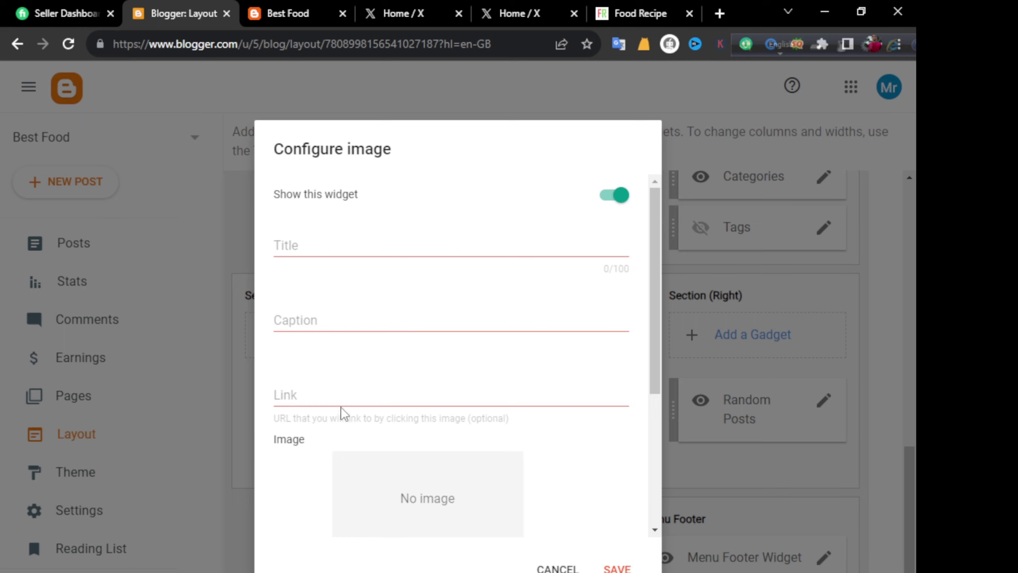
scroll(340, 408, "down", 5)
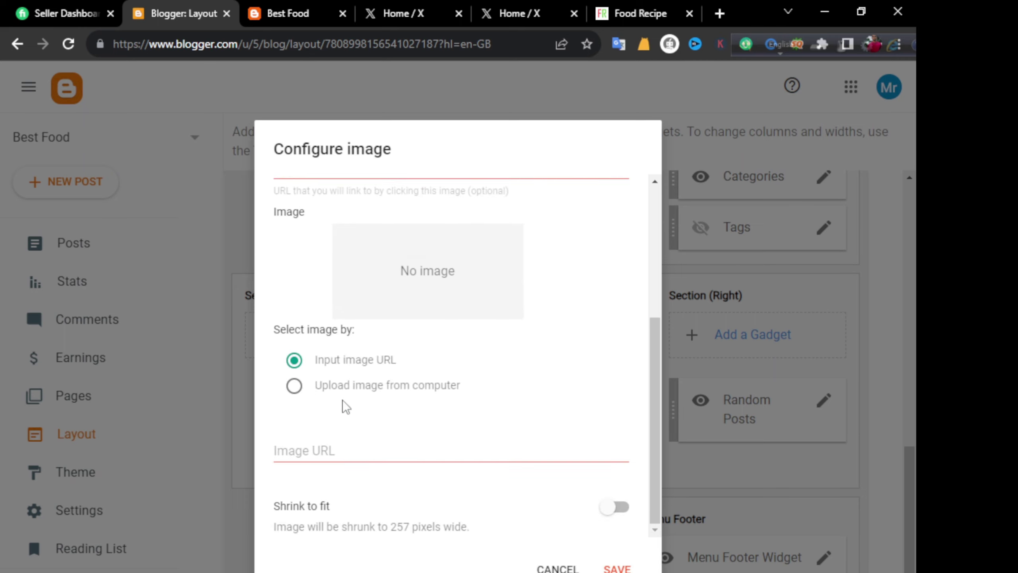
left_click(294, 386)
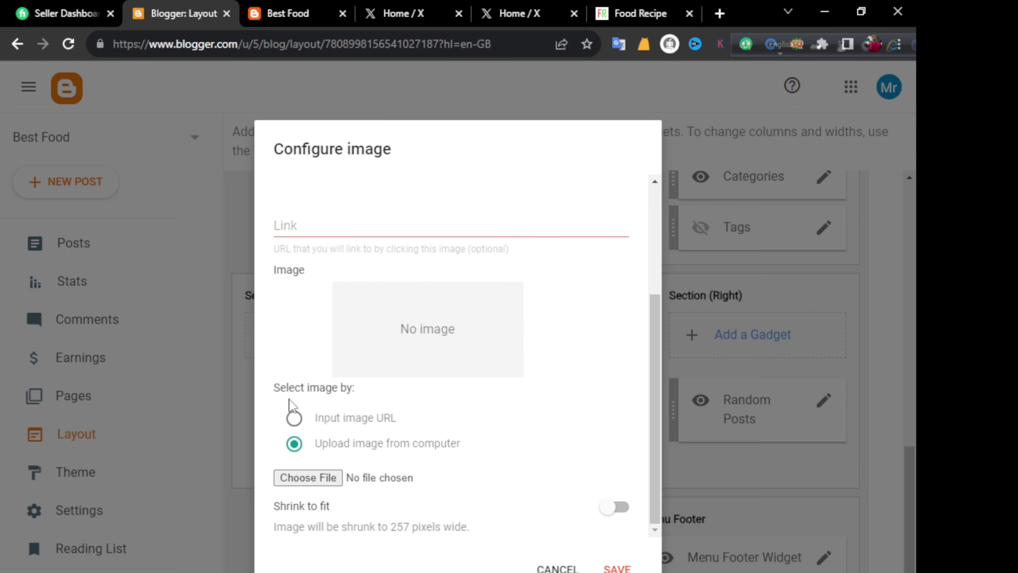
left_click(314, 480)
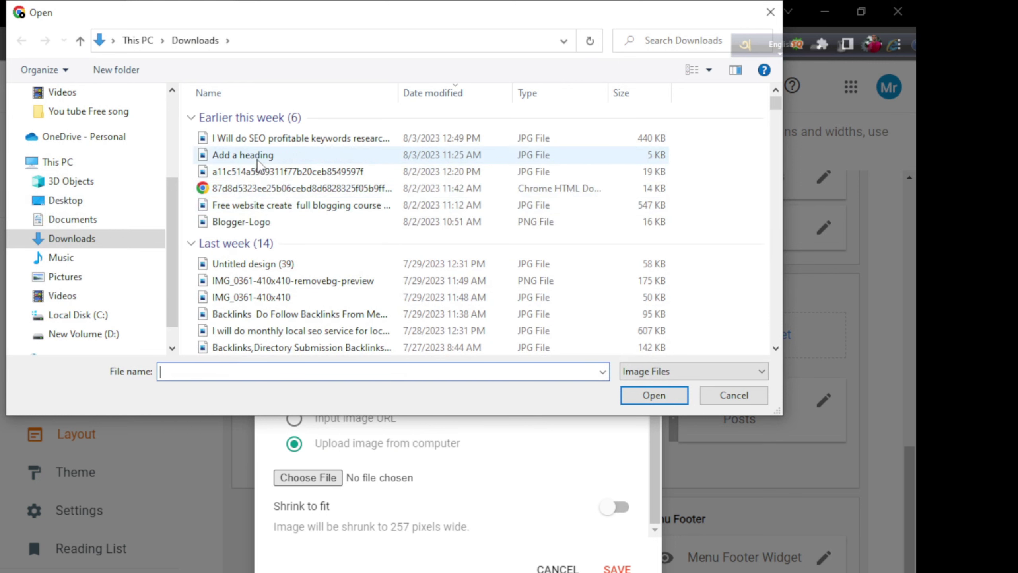
left_click(242, 154)
left_click(641, 395)
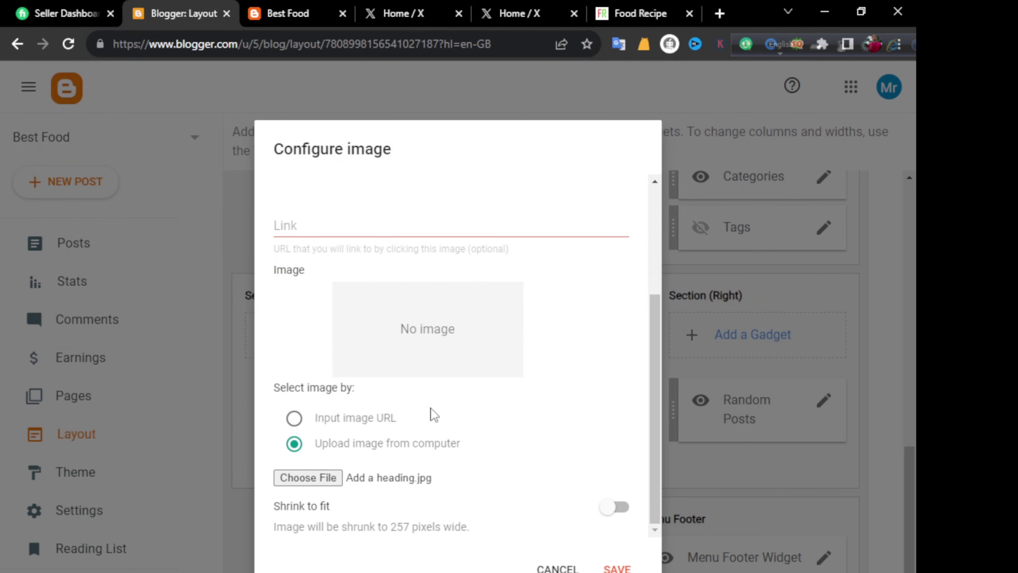
scroll(431, 406, "up", 3)
scroll(431, 406, "down", 3)
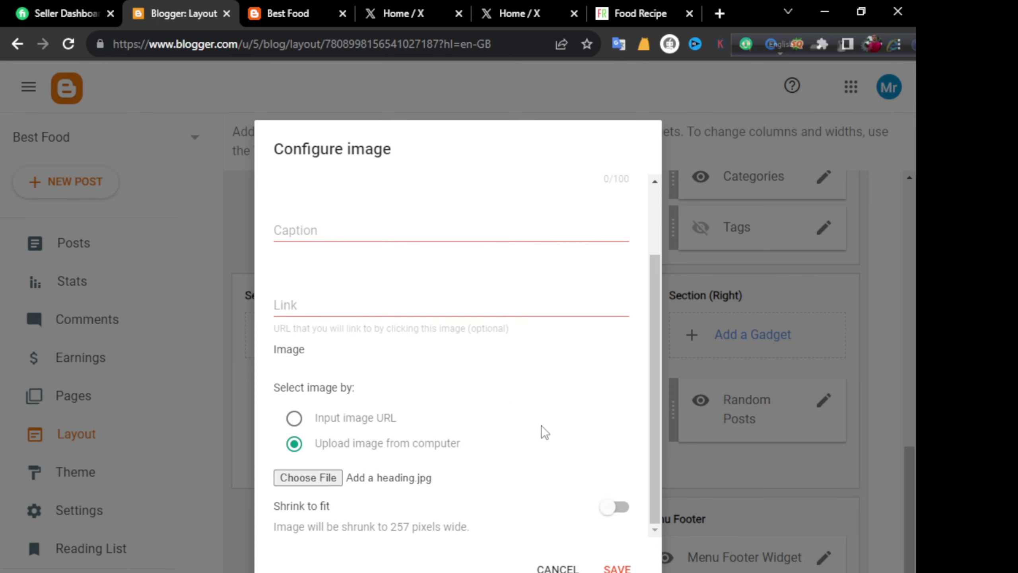
scroll(469, 403, "up", 3)
scroll(502, 465, "down", 2)
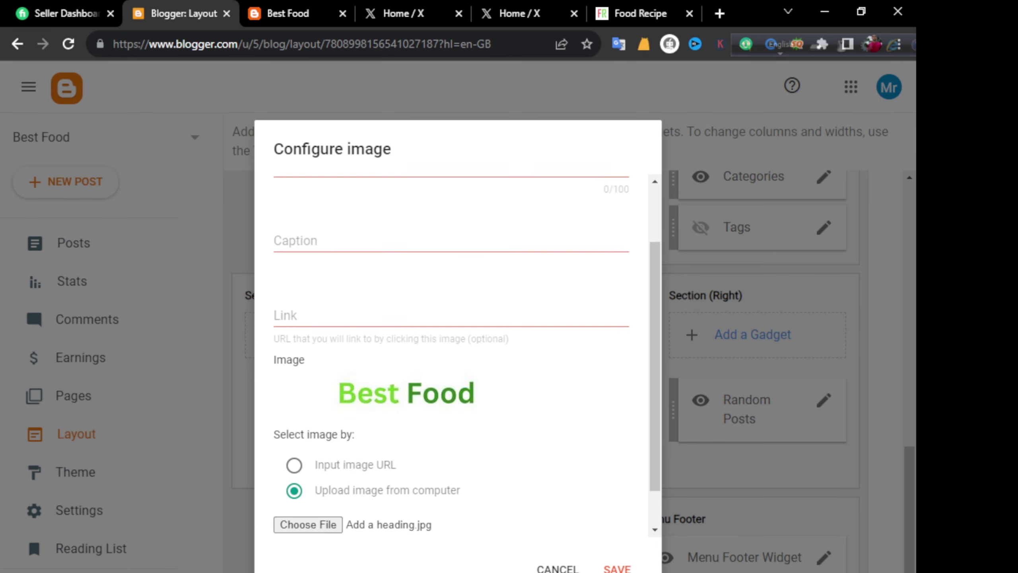
- Switch to Notepad, copy the whole "Best Food" description paragraph and minimize the window
key("alt+Tab")
left_click_drag(897, 506, 344, 305)
right_click(667, 383)
left_click(715, 439)
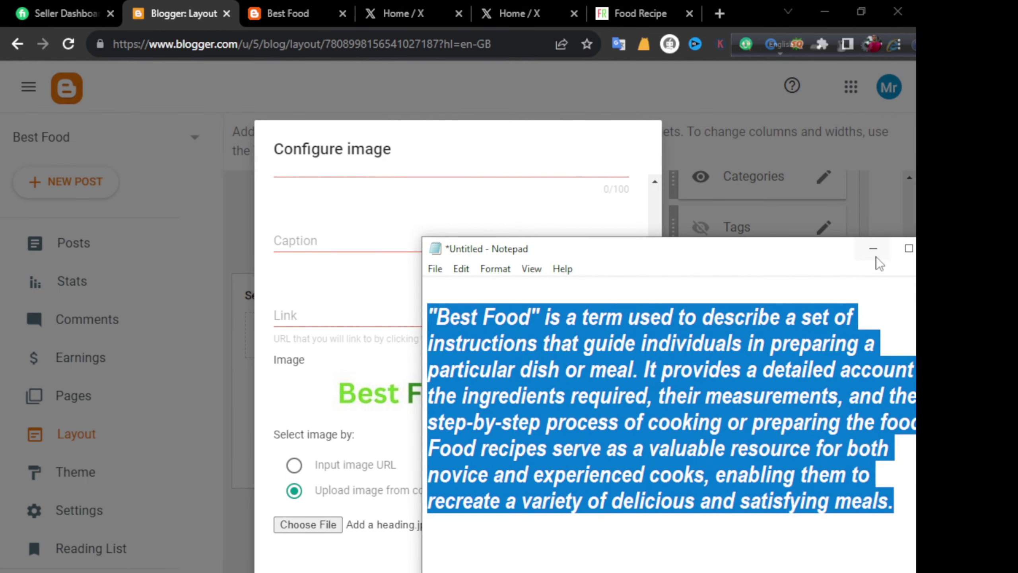
left_click(876, 259)
- Paste the copied "Best Food" description as the Image gadget's caption, leaving the title empty, and save the gadget
scroll(358, 253, "up", 2)
left_click(315, 247)
right_click(316, 249)
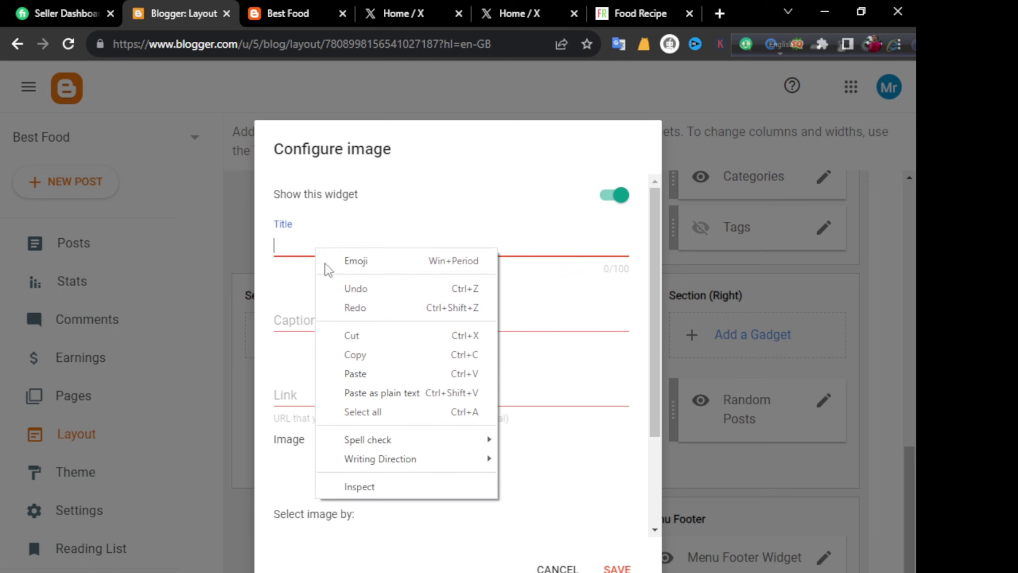
left_click(298, 333)
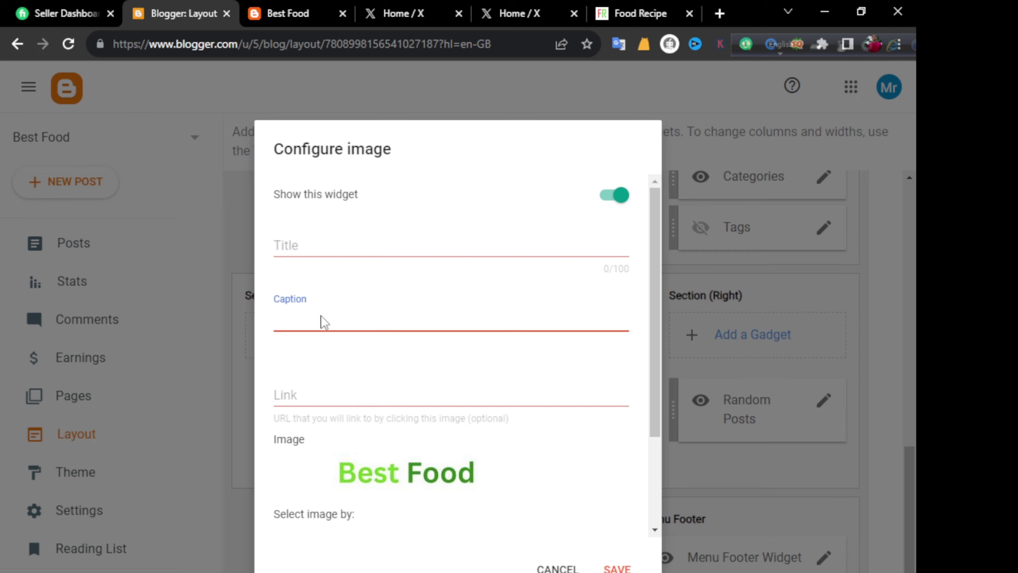
right_click(324, 326)
left_click(389, 468)
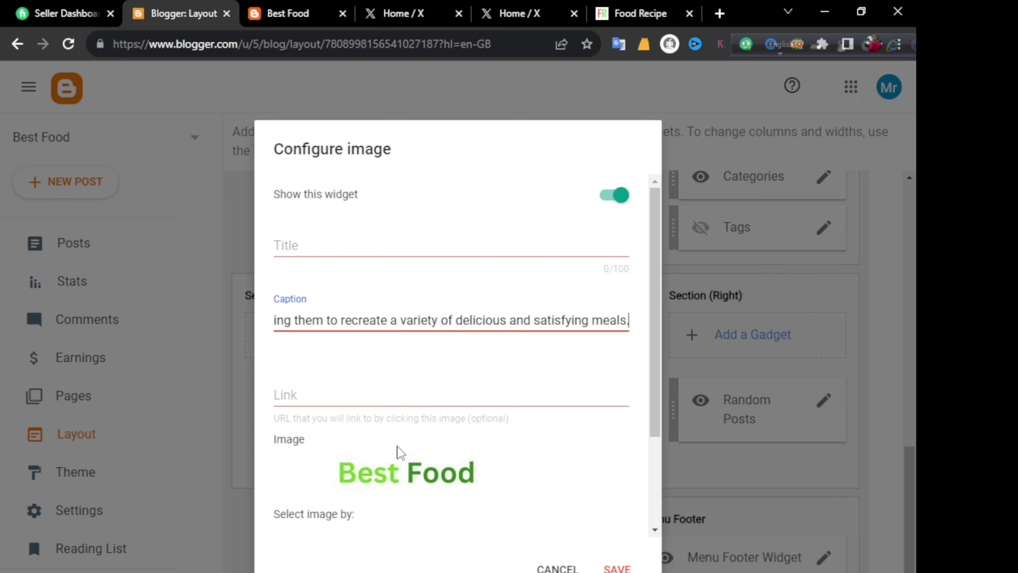
left_click(618, 568)
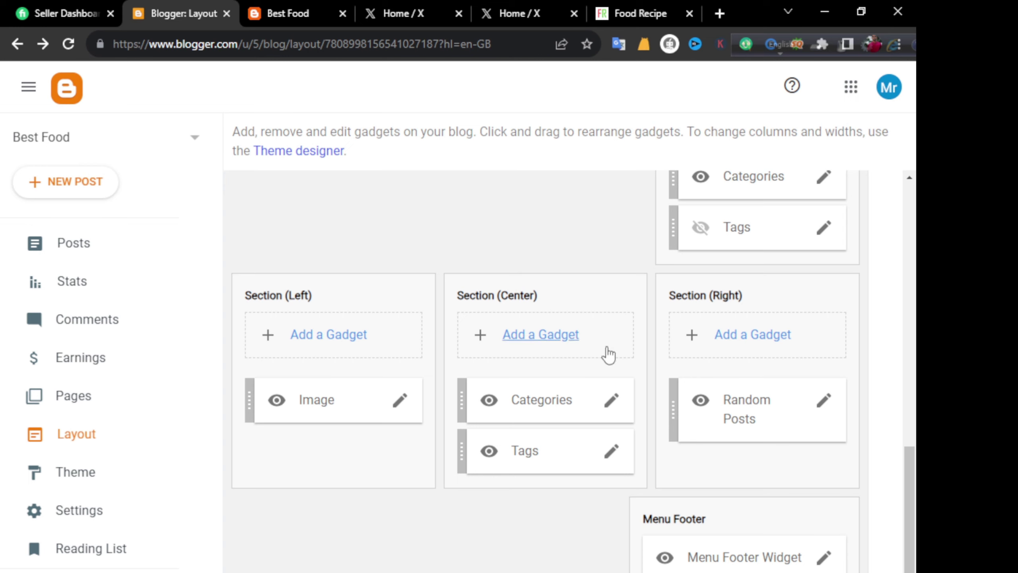
- Remove the Categories labels gadget from Section (Center)
left_click(613, 400)
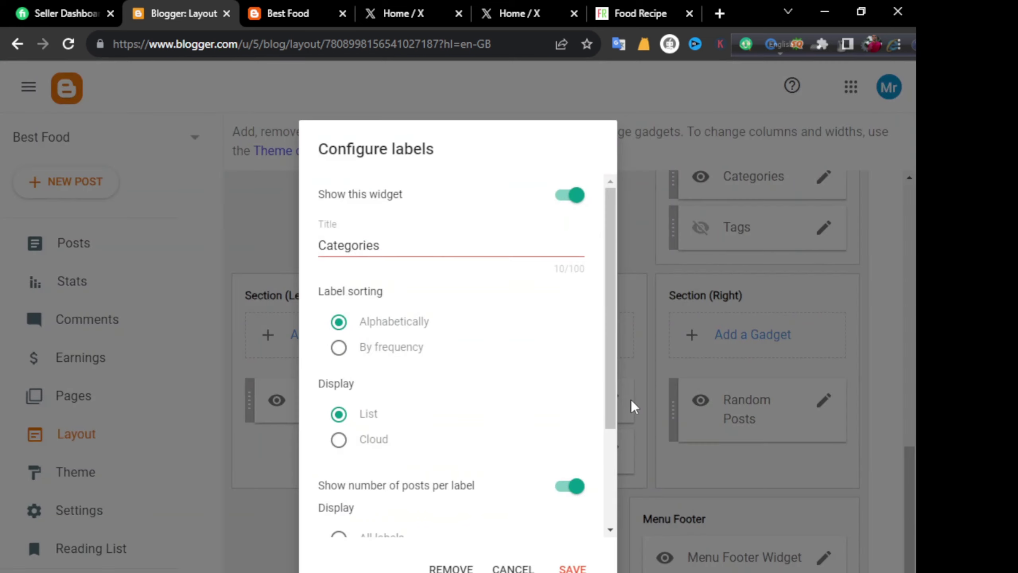
scroll(503, 513, "down", 3)
left_click(450, 567)
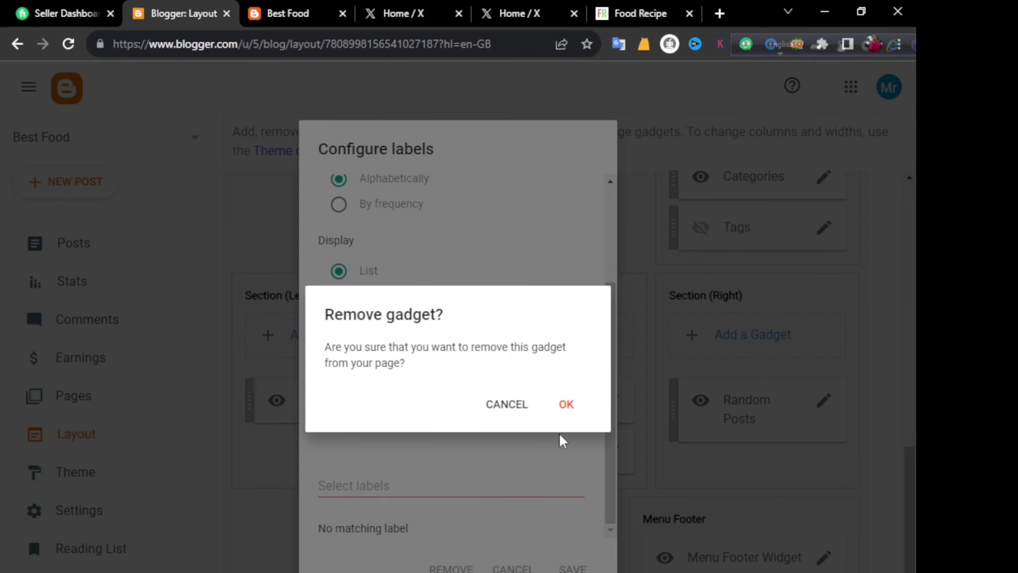
left_click(567, 406)
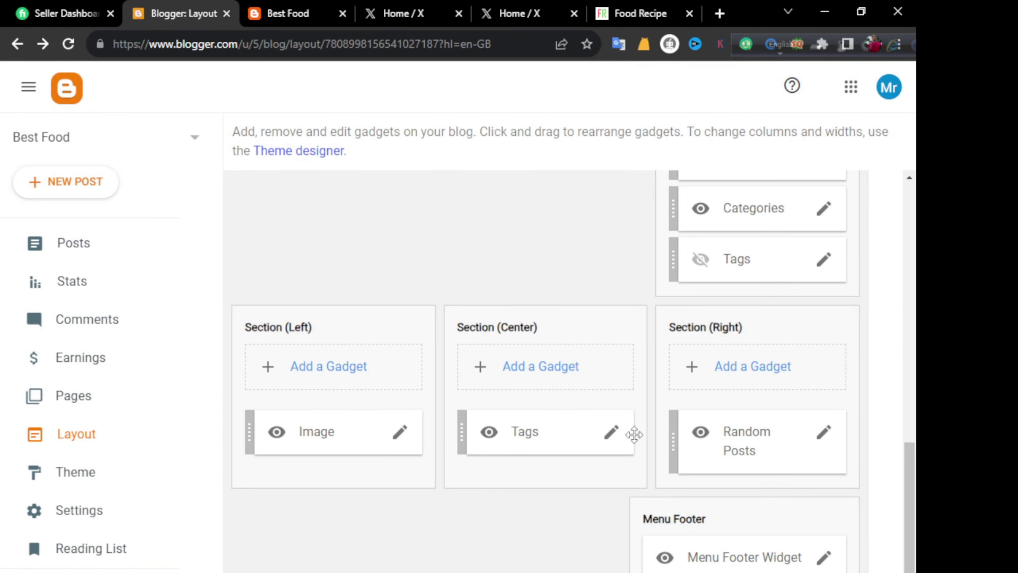
- Remove the Tags labels gadget from Section (Center)
left_click(613, 433)
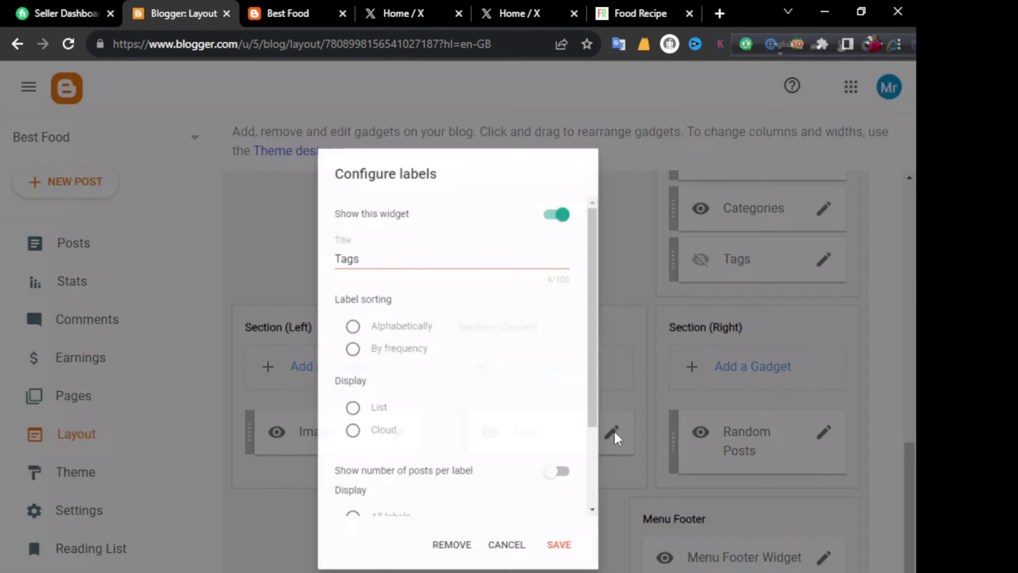
left_click(465, 567)
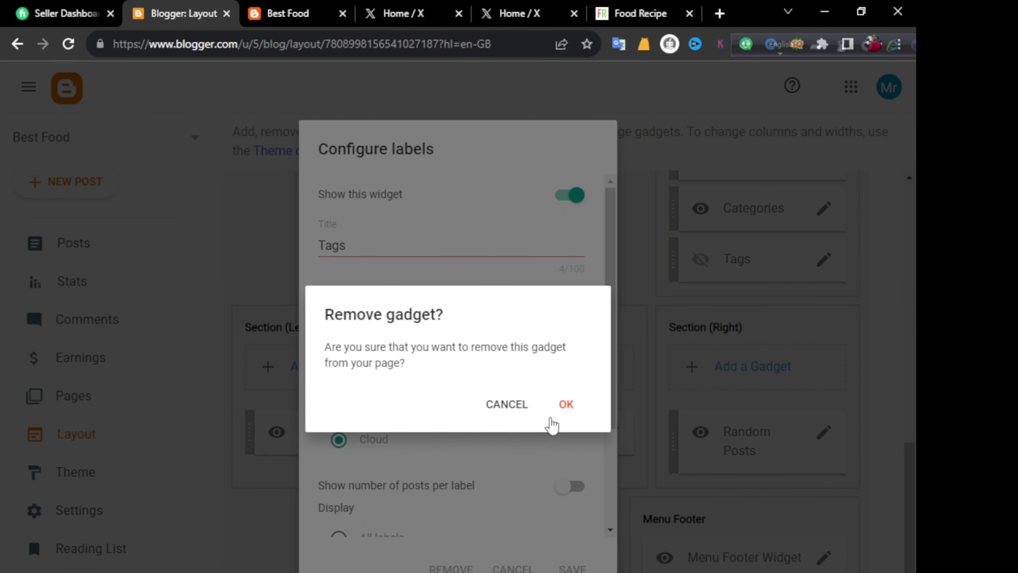
left_click(556, 412)
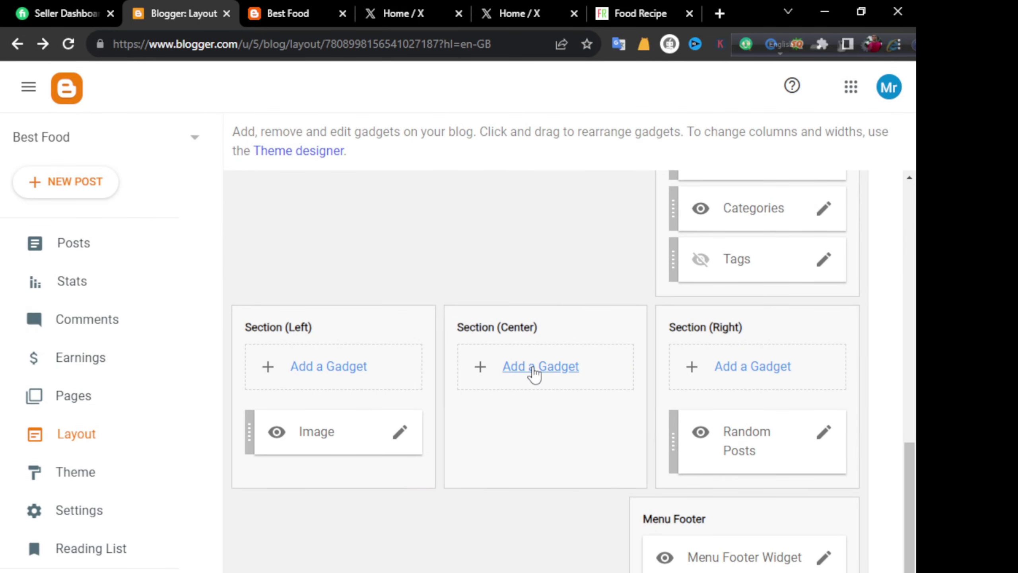
- Add a Featured post gadget to Section (Center), set it to use the most recent post, and save it
left_click(522, 375)
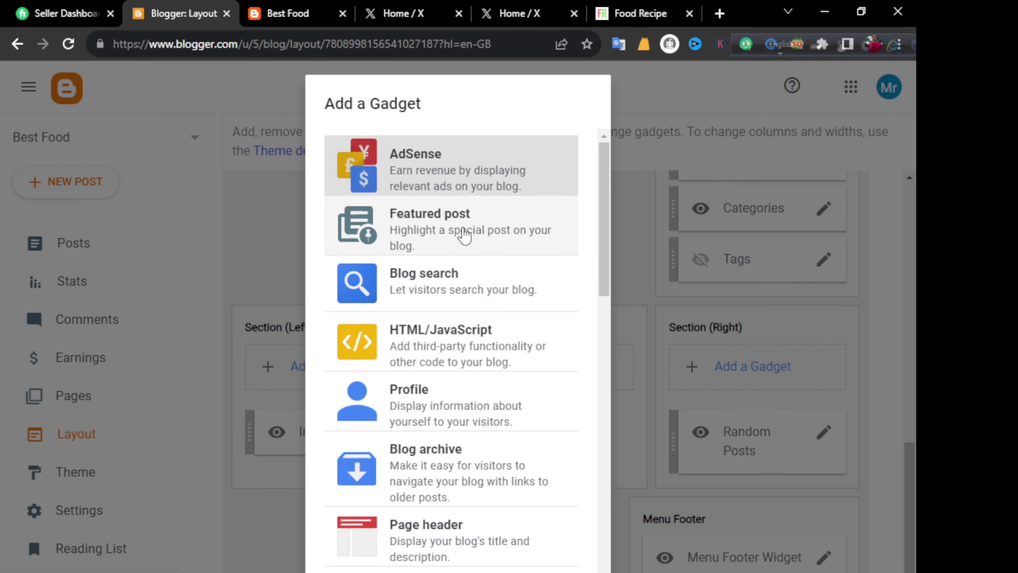
left_click(465, 237)
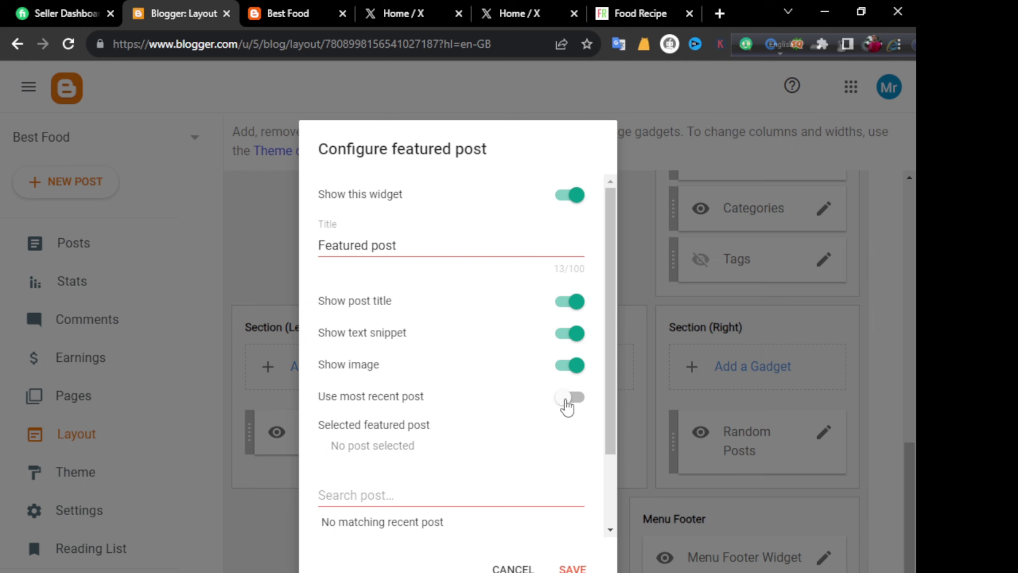
left_click(564, 398)
left_click(576, 507)
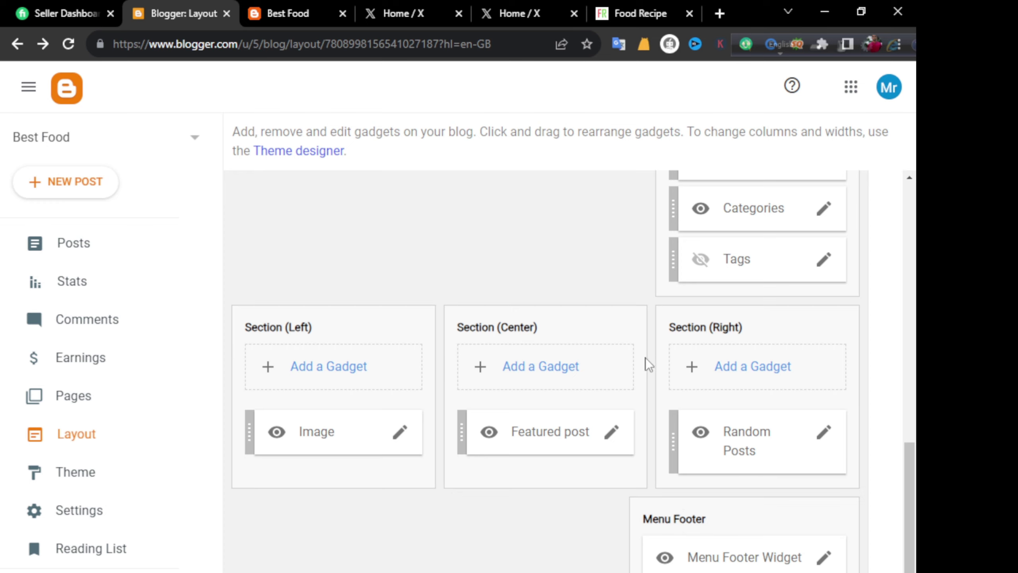
- Reload the live Best Food blog and examine its header menu, the footer logo and description, and the center and Random Posts footer sections
left_click(298, 14)
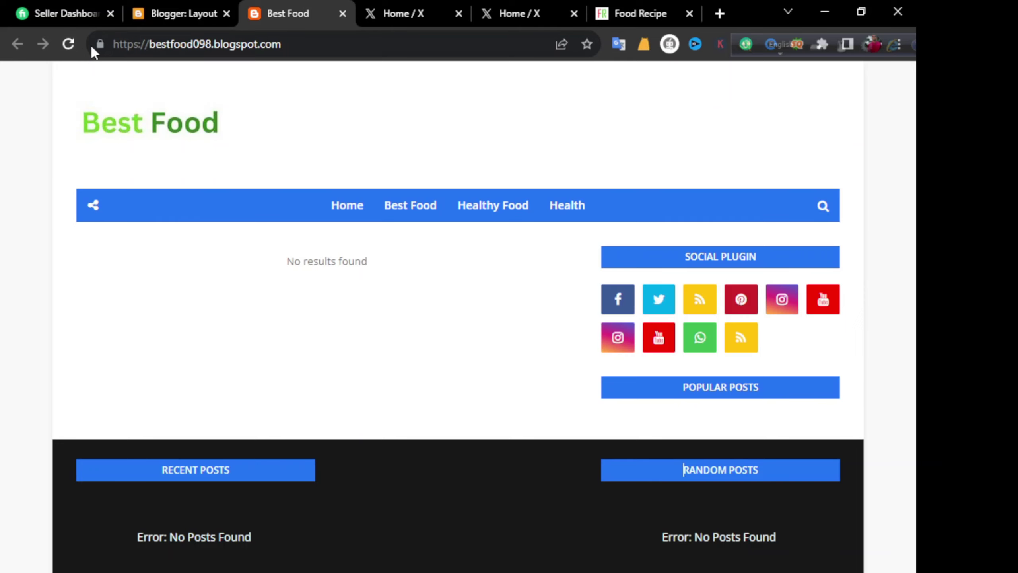
left_click(68, 45)
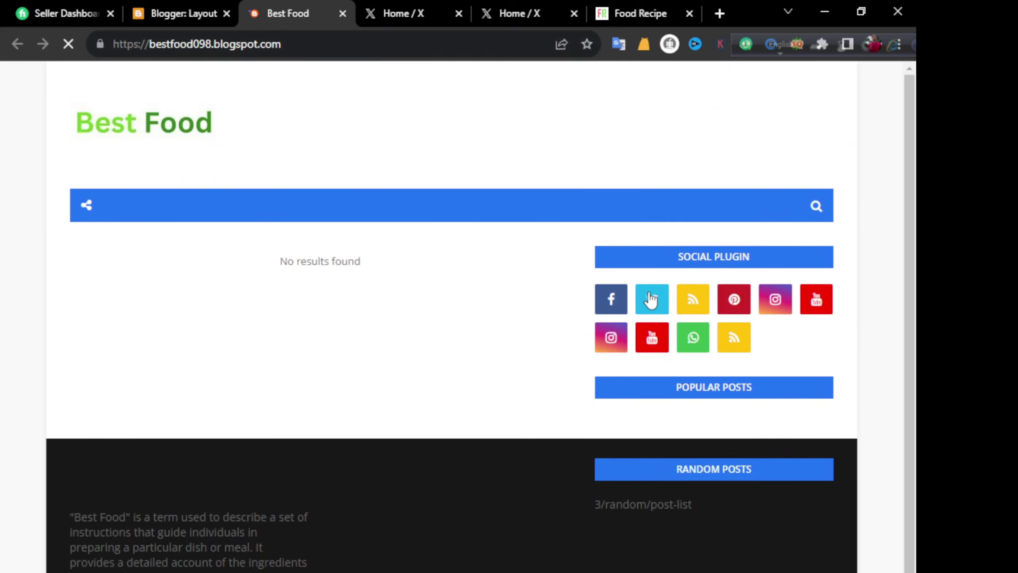
scroll(318, 438, "down", 2)
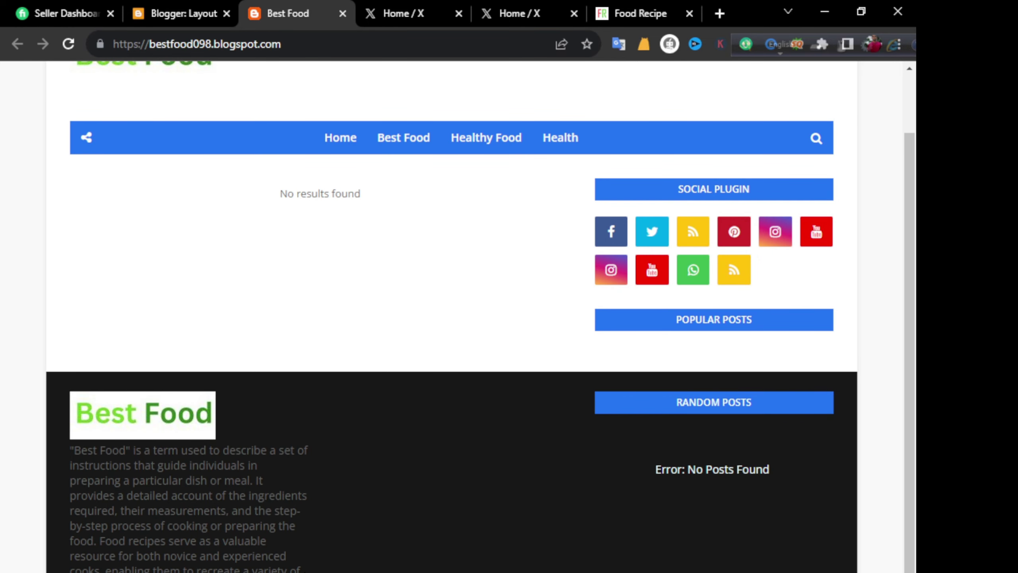
left_click_drag(72, 392, 304, 571)
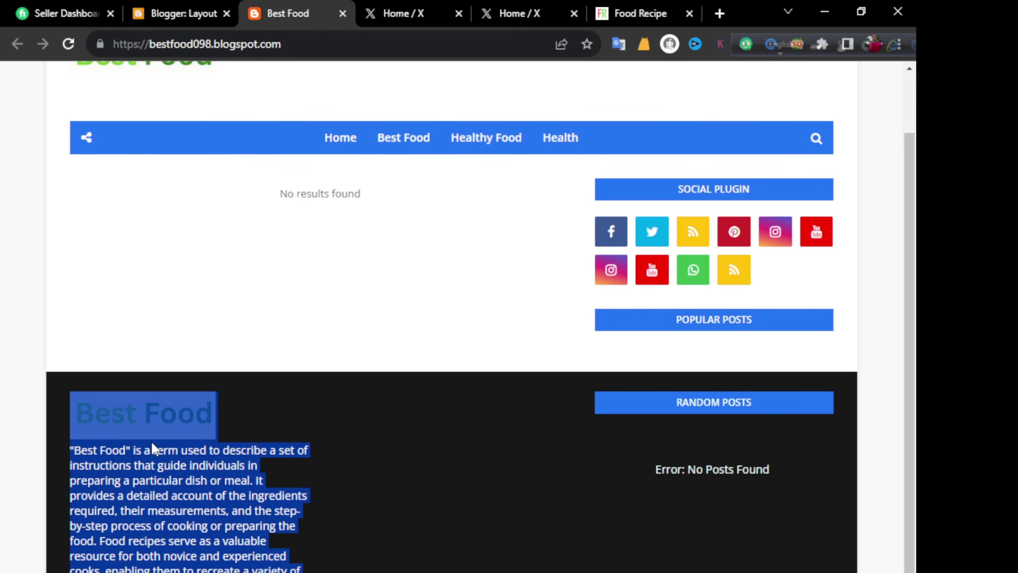
left_click(311, 408)
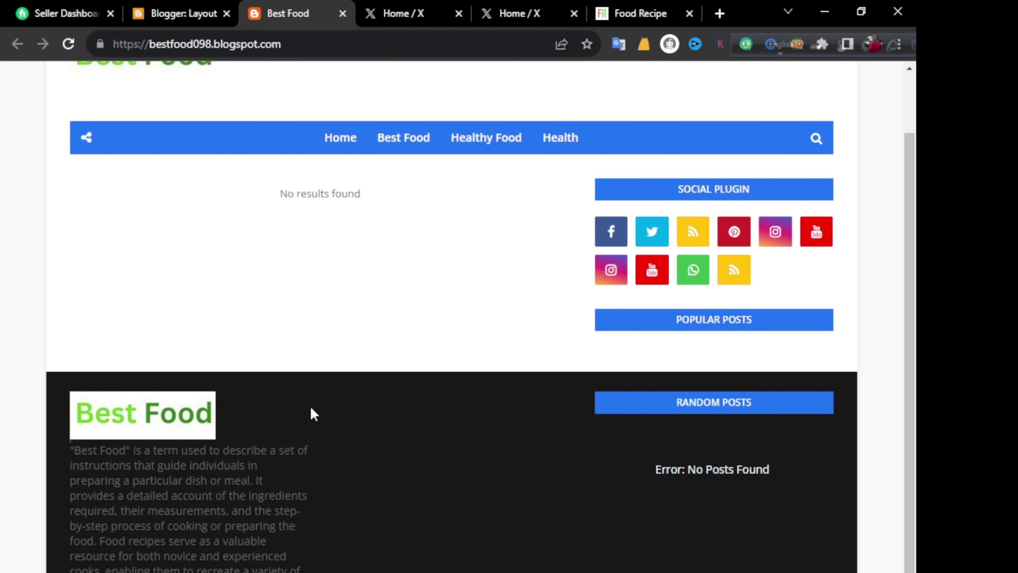
left_click_drag(305, 569, 54, 467)
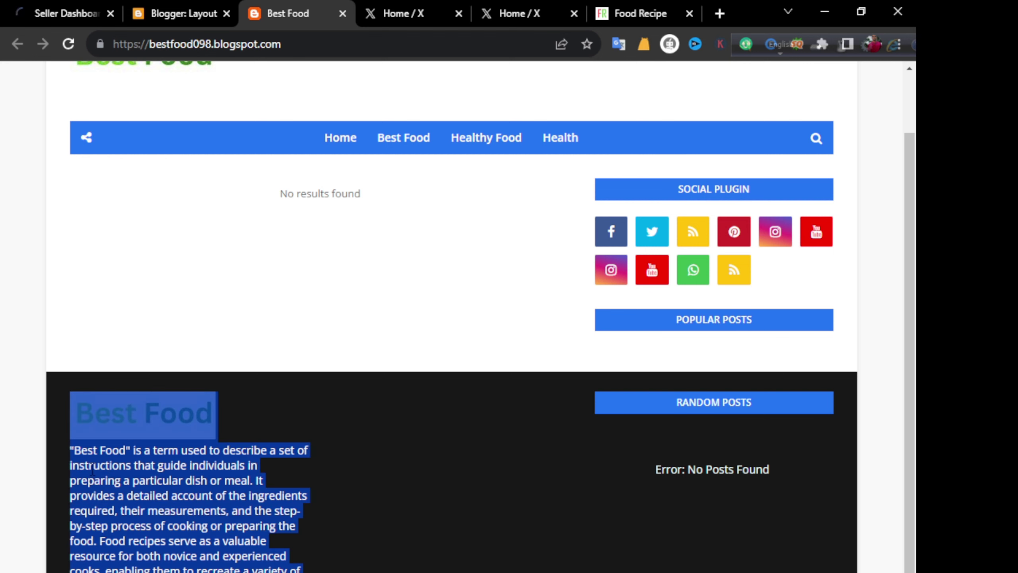
left_click(432, 556)
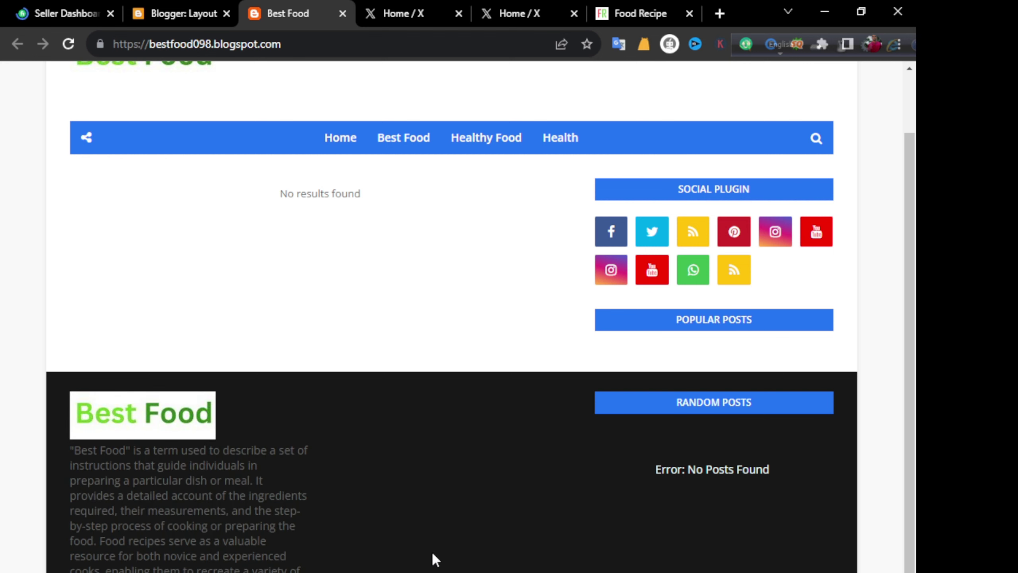
triple_click(311, 395)
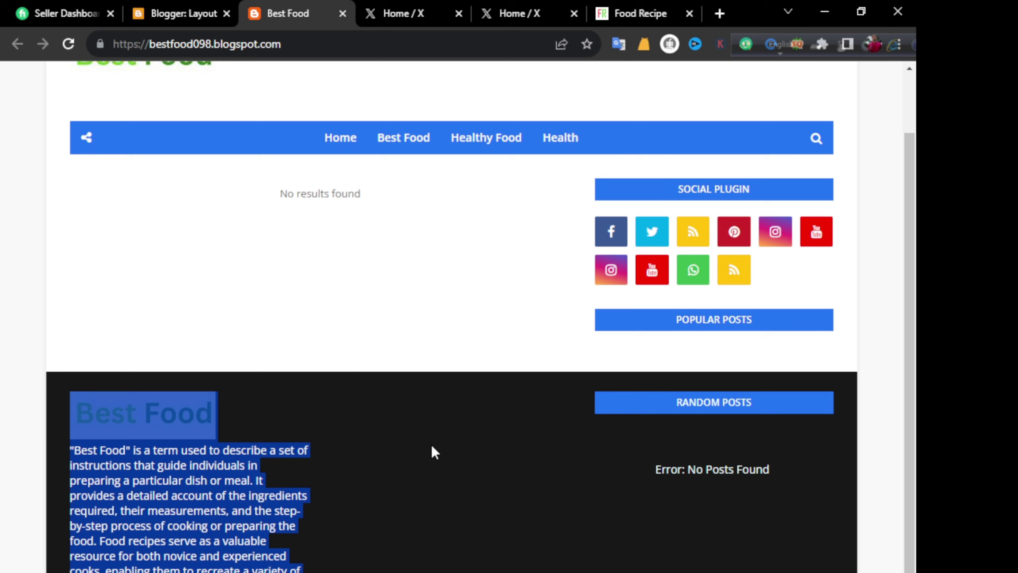
left_click_drag(338, 401, 518, 424)
left_click_drag(391, 401, 502, 409)
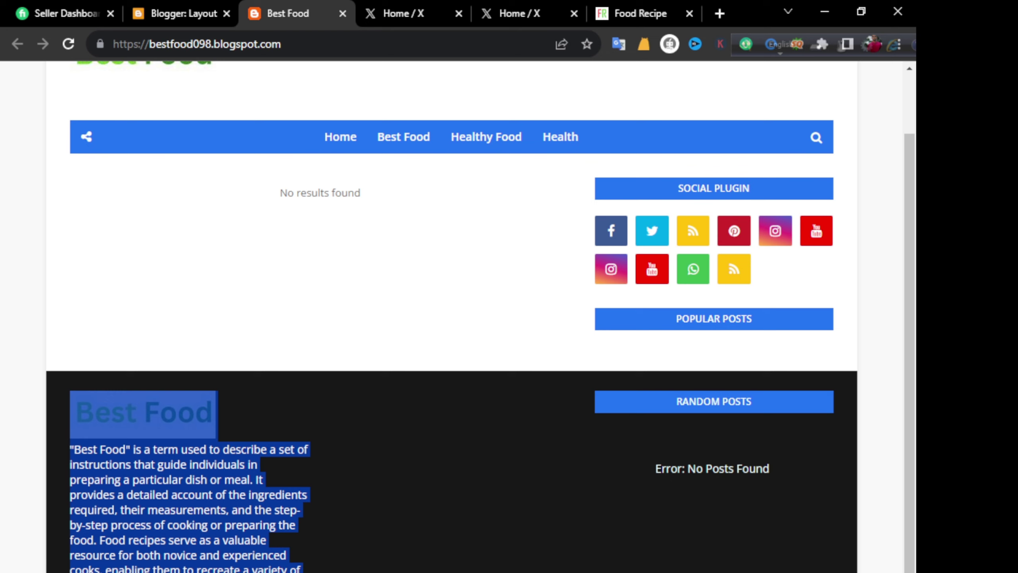
left_click(844, 512)
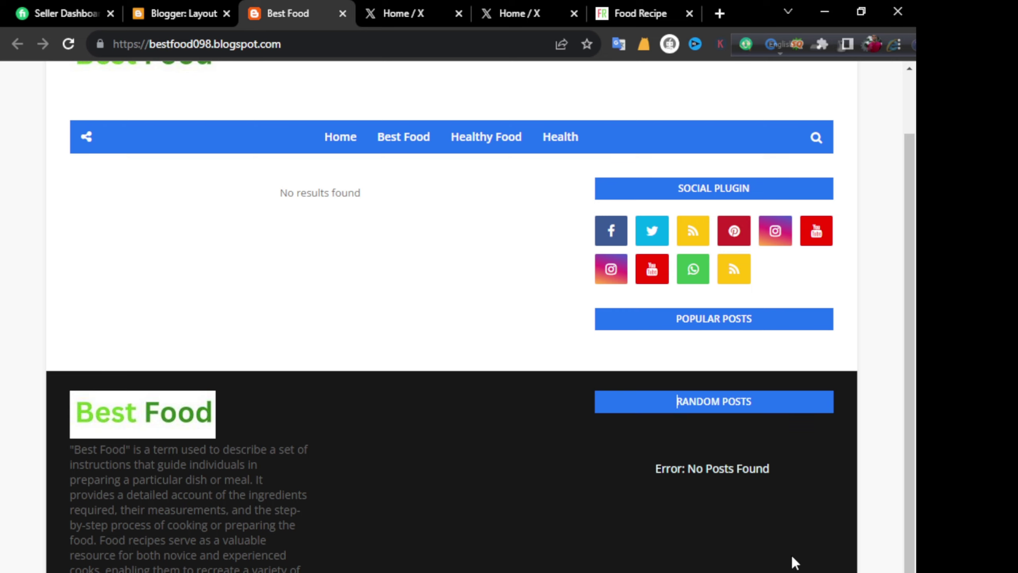
scroll(642, 535, "up", 2)
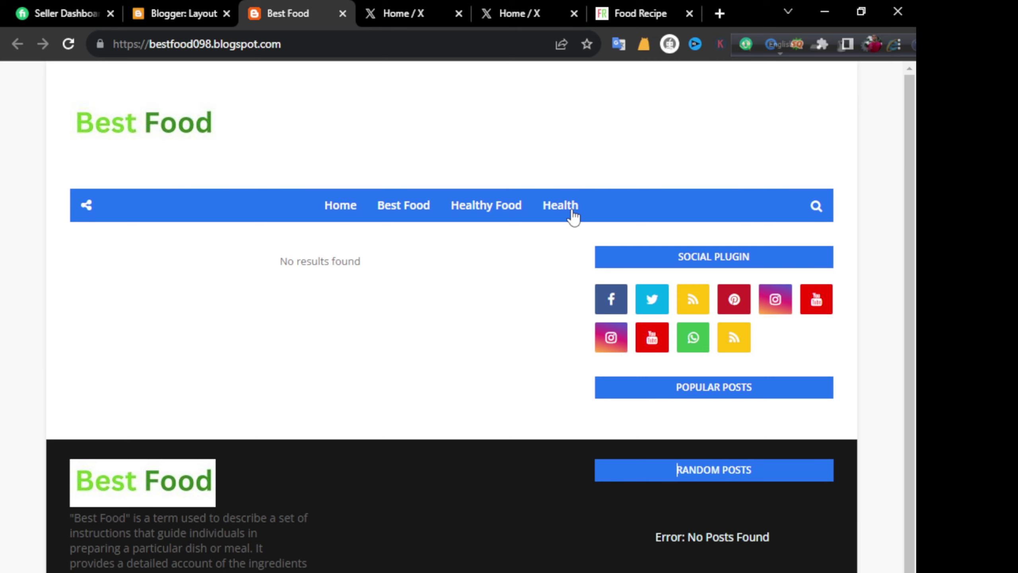
scroll(738, 543, "down", 2)
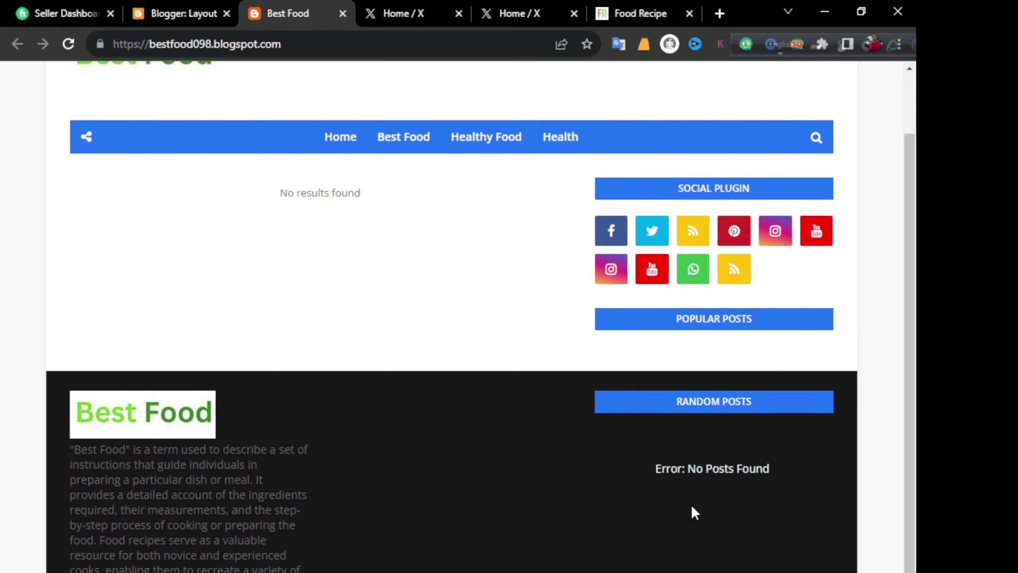
scroll(678, 401, "up", 2)
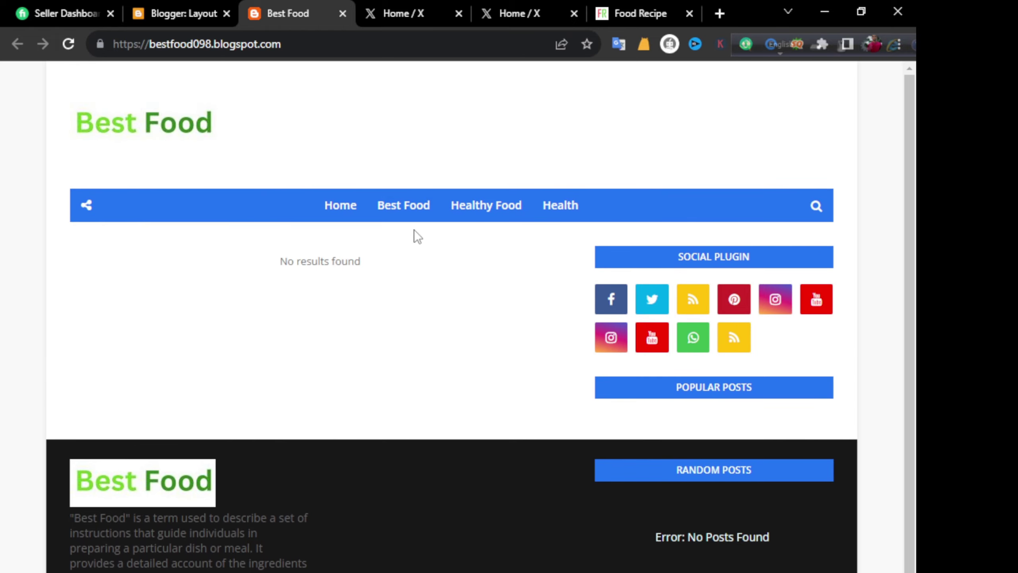